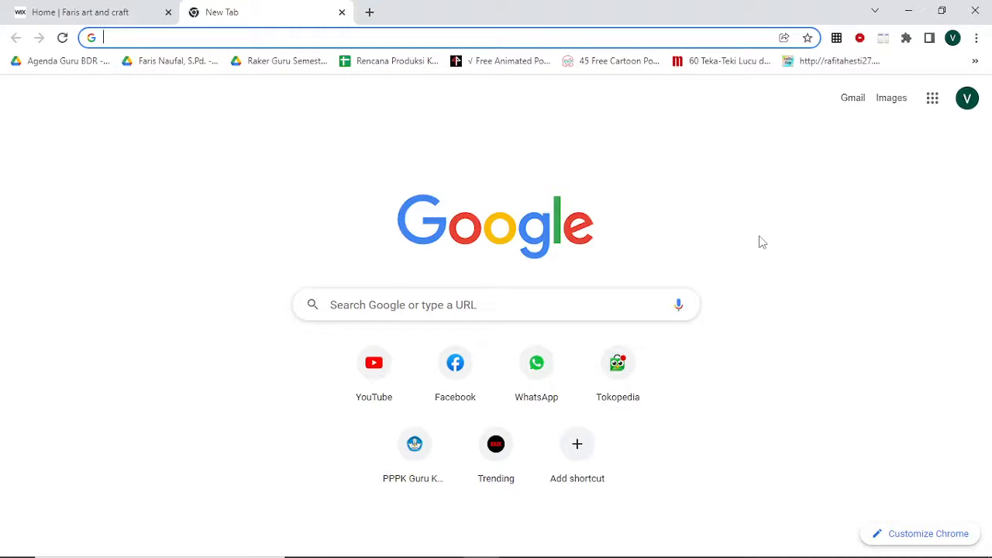
Go to wix.com in the new tab and look over the site dashboard
{"action": "type", "text": "wi"}
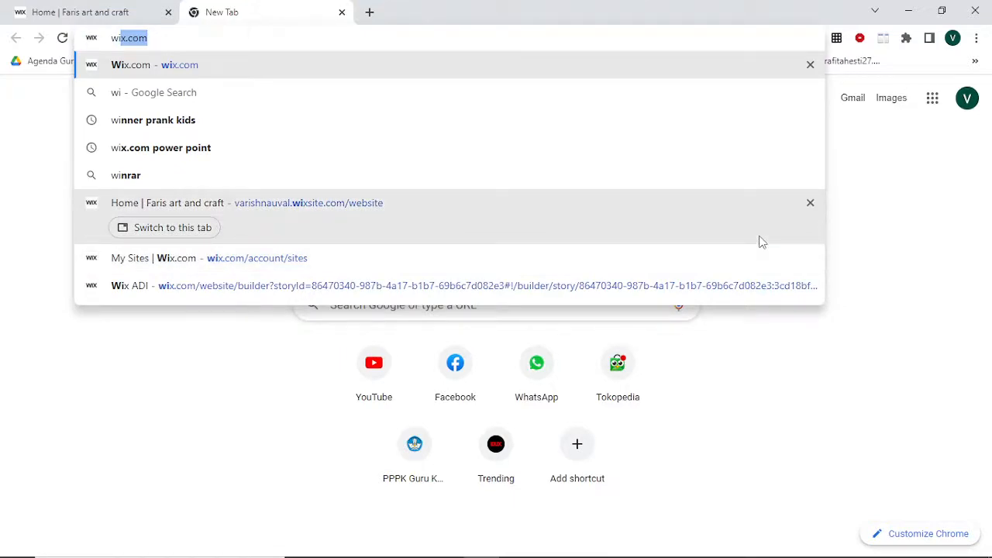
{"action": "key", "text": "Return"}
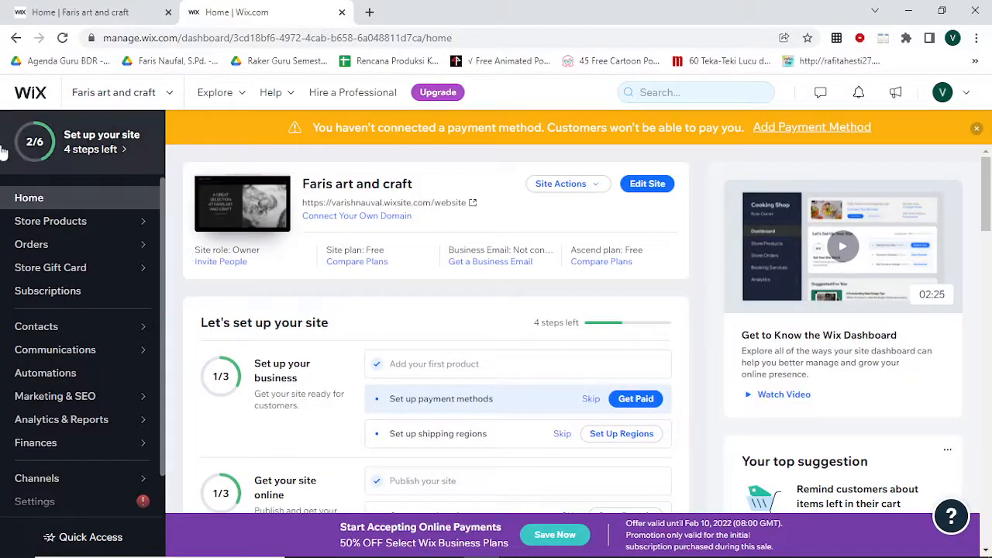
{"action": "scroll", "coordinate": [33, 283], "scroll_direction": "down", "scroll_amount": 2}
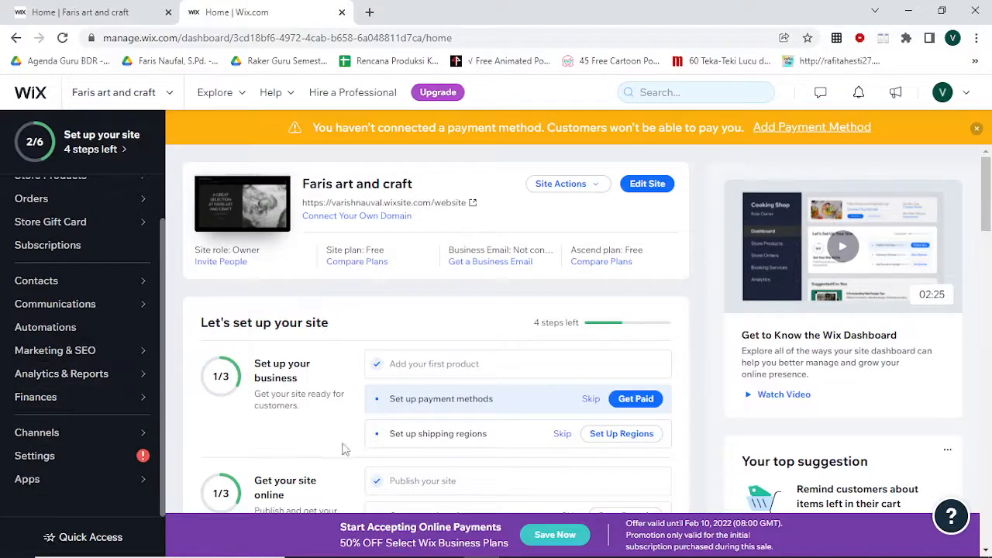
{"action": "scroll", "coordinate": [409, 262], "scroll_direction": "down", "scroll_amount": 3}
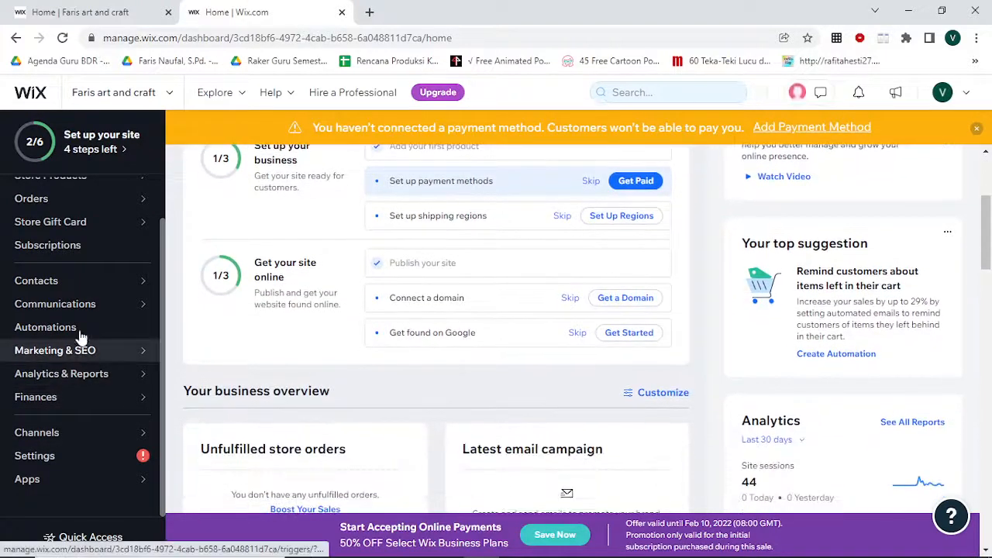
{"action": "scroll", "coordinate": [242, 389], "scroll_direction": "up", "scroll_amount": 3}
{"action": "scroll", "coordinate": [49, 284], "scroll_direction": "up", "scroll_amount": 2}
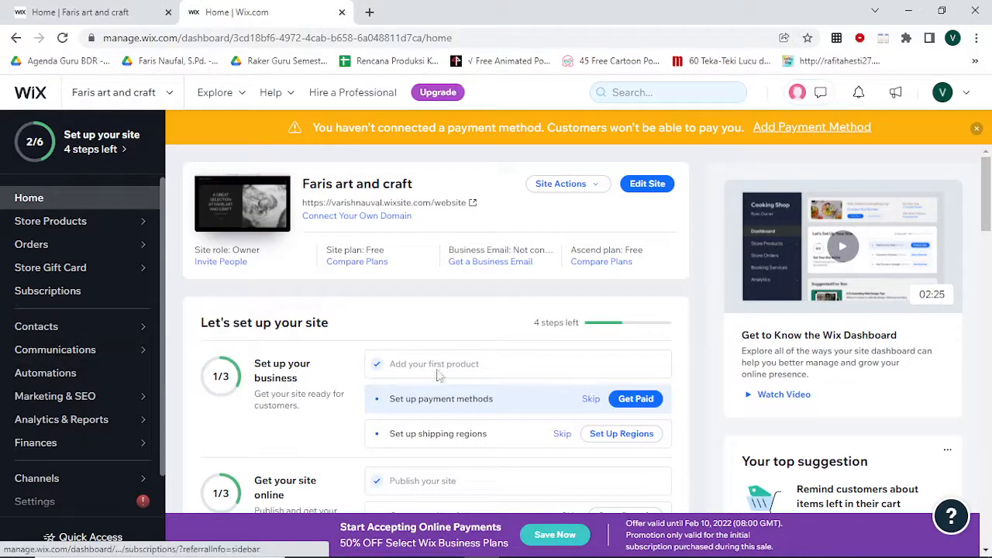
Open the Faris art and craft site for editing in the Wix ADI builder
{"action": "left_click", "coordinate": [640, 189]}
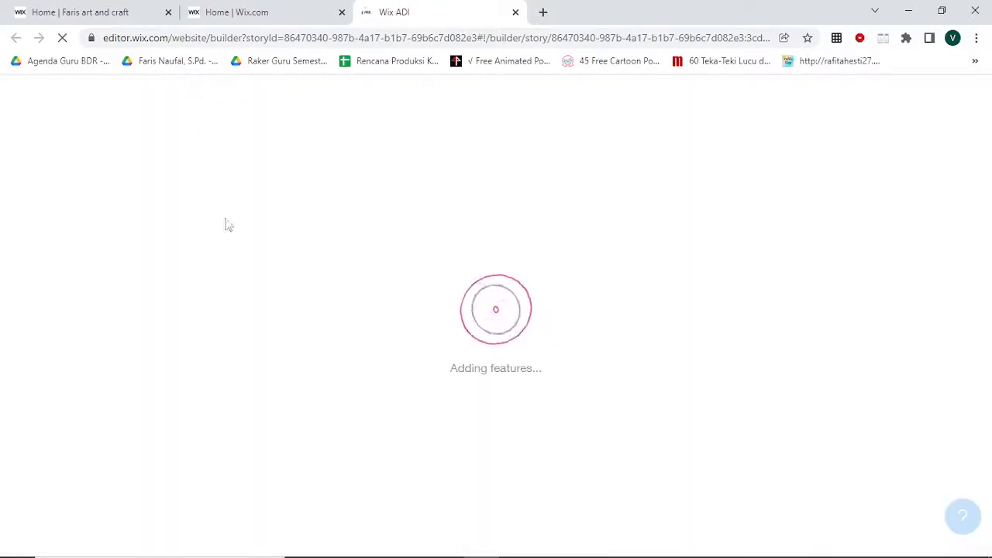
{"action": "left_click", "coordinate": [274, 14]}
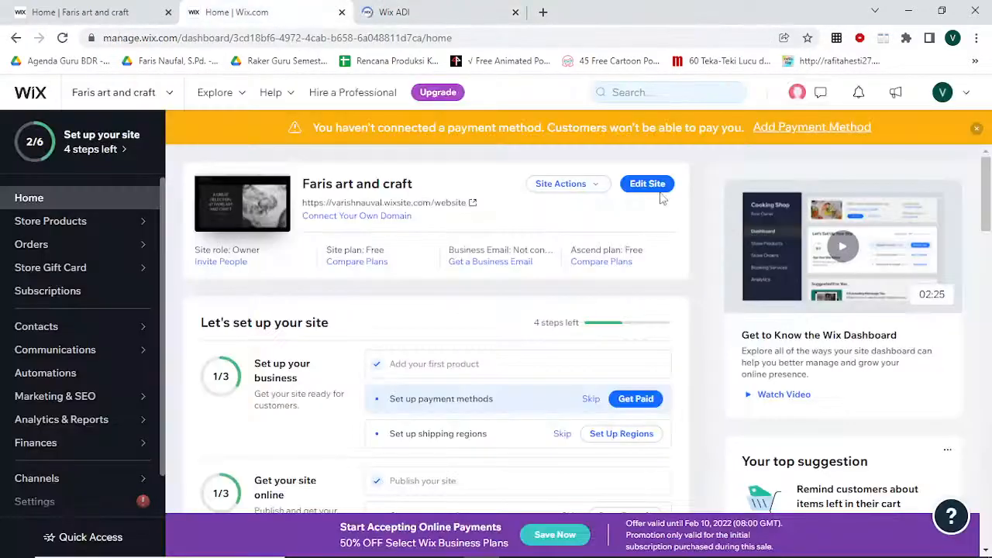
{"action": "left_click", "coordinate": [403, 9]}
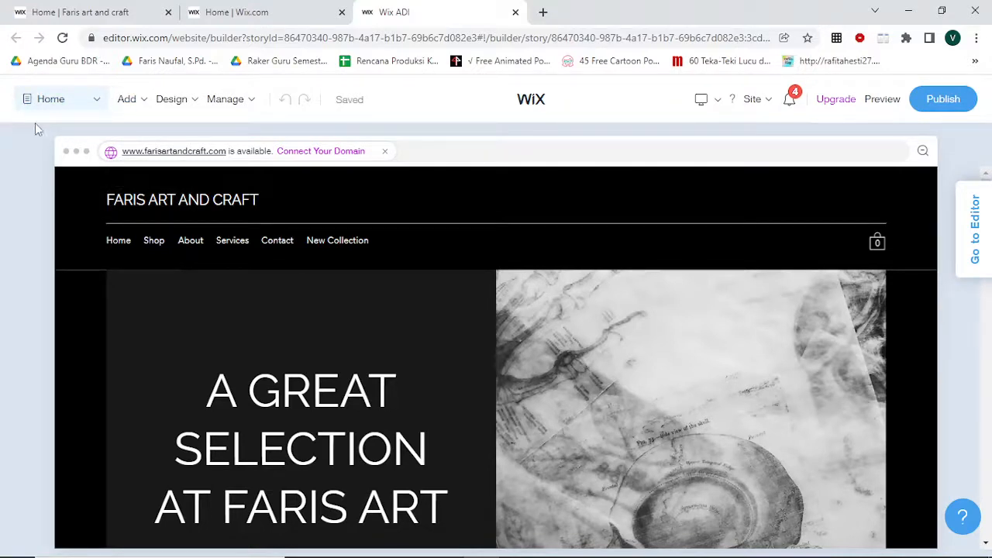
Open the site's page management list and examine its existing pages, from Home to New Collection
{"action": "left_click", "coordinate": [100, 107]}
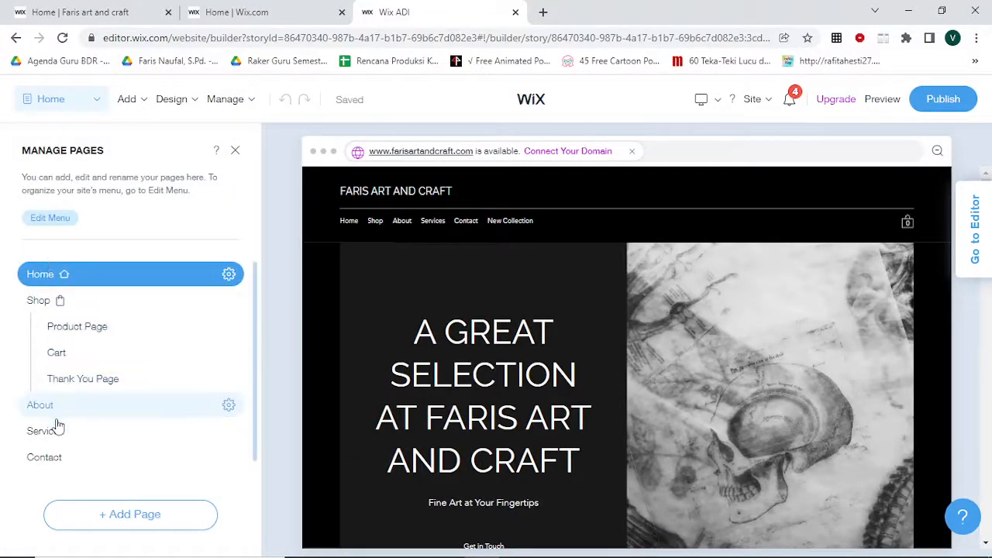
{"action": "scroll", "coordinate": [62, 443], "scroll_direction": "down", "scroll_amount": 1}
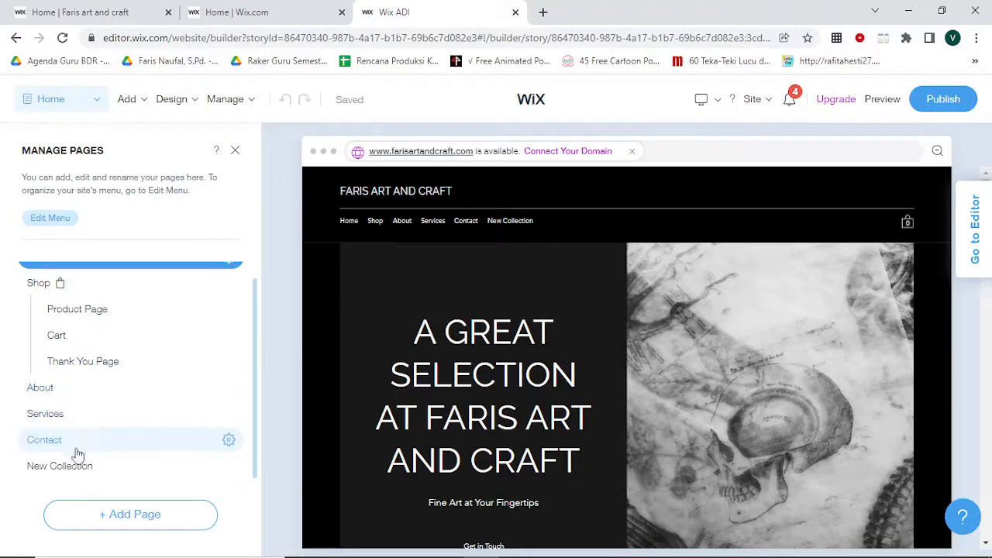
{"action": "scroll", "coordinate": [77, 449], "scroll_direction": "up", "scroll_amount": 1}
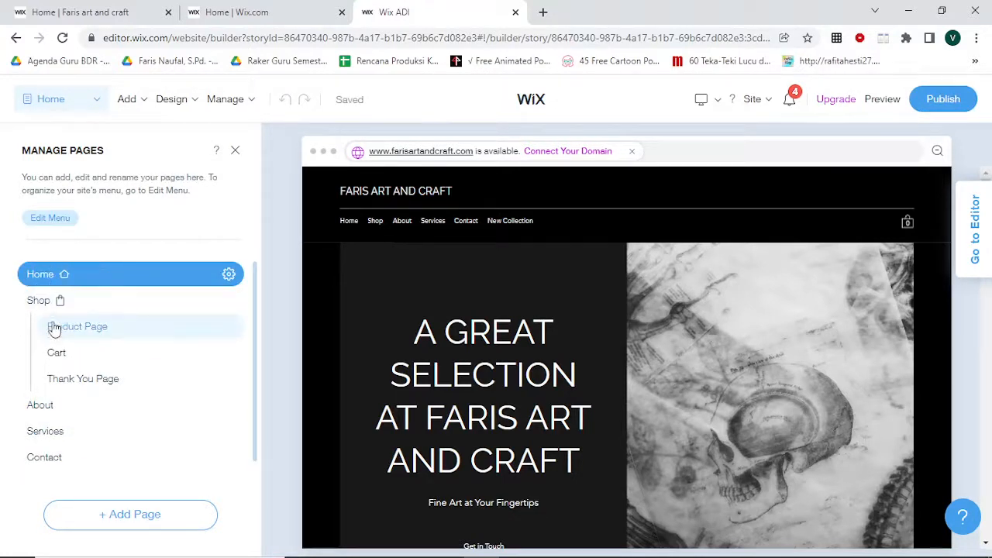
{"action": "scroll", "coordinate": [41, 395], "scroll_direction": "down", "scroll_amount": 1}
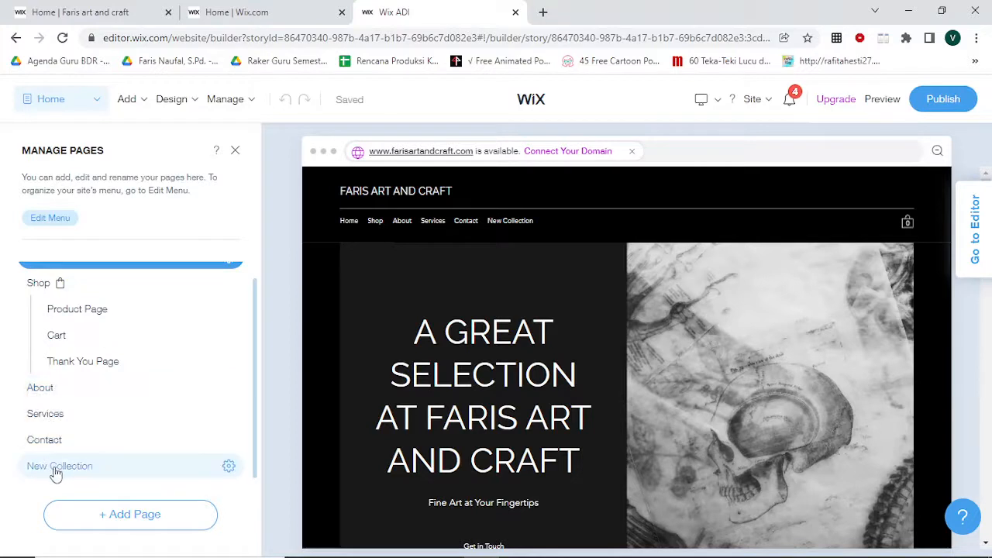
{"action": "scroll", "coordinate": [46, 324], "scroll_direction": "up", "scroll_amount": 1}
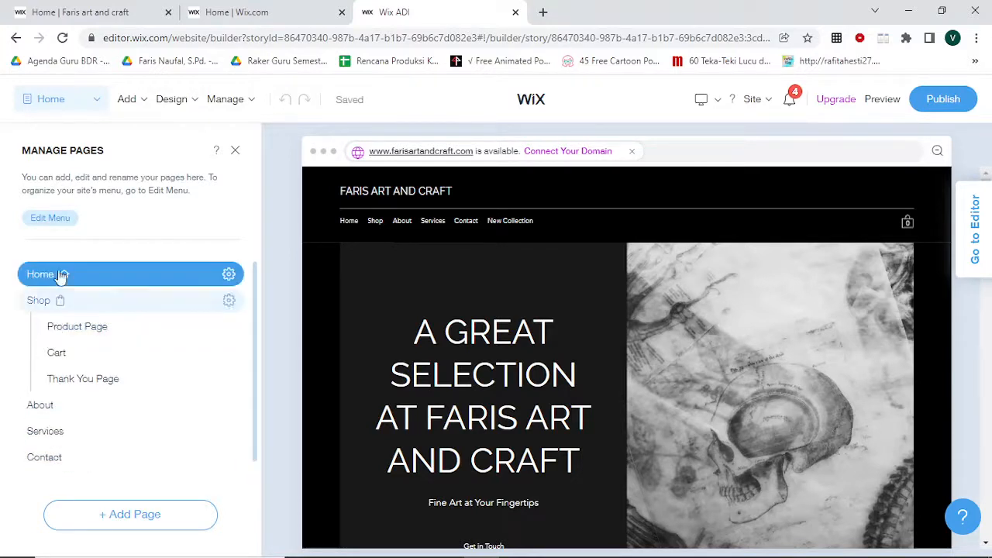
{"action": "scroll", "coordinate": [47, 435], "scroll_direction": "down", "scroll_amount": 1}
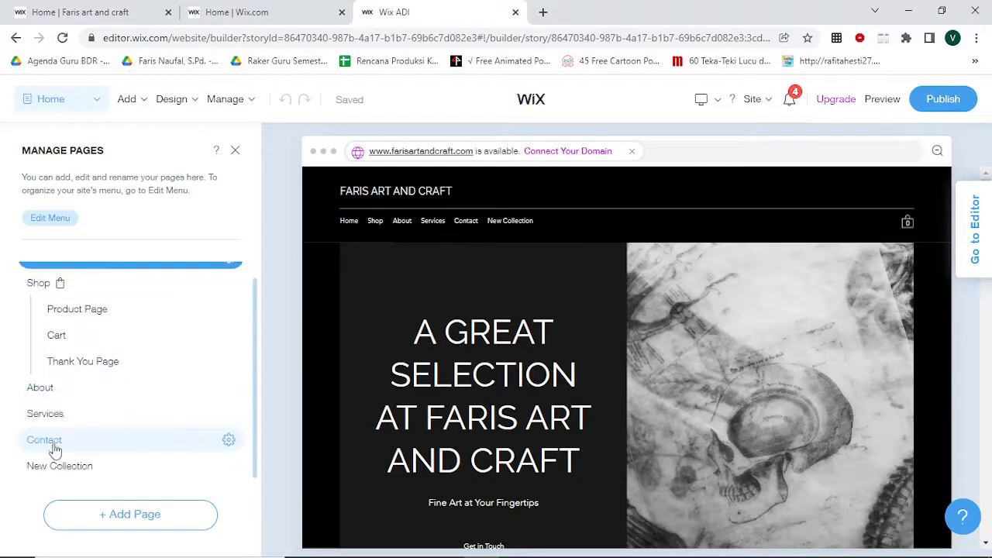
{"action": "scroll", "coordinate": [107, 377], "scroll_direction": "up", "scroll_amount": 1}
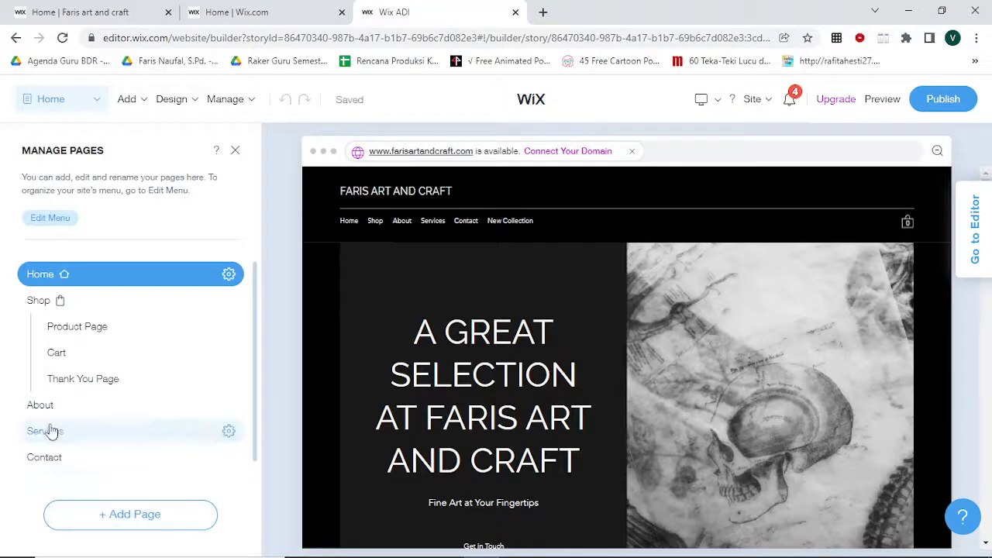
Add a Reviews page with the testimonial slideshow layout to the site and check the new page
{"action": "left_click", "coordinate": [114, 517]}
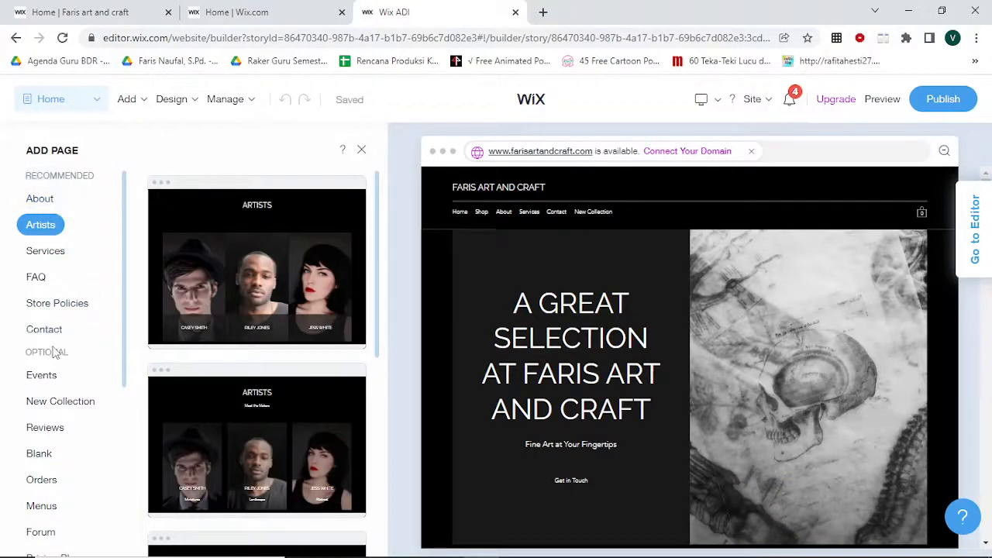
{"action": "scroll", "coordinate": [48, 402], "scroll_direction": "down", "scroll_amount": 3}
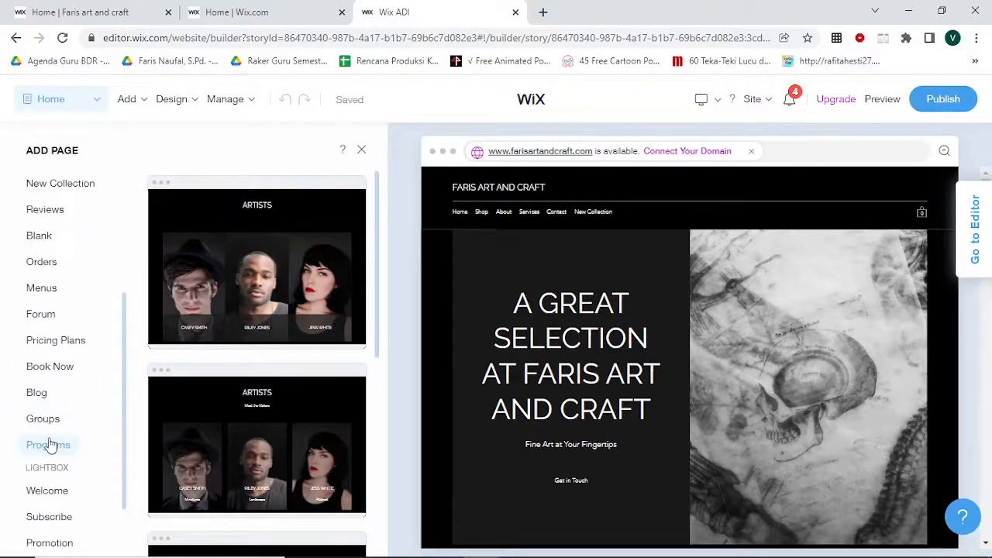
{"action": "scroll", "coordinate": [46, 446], "scroll_direction": "down", "scroll_amount": 2}
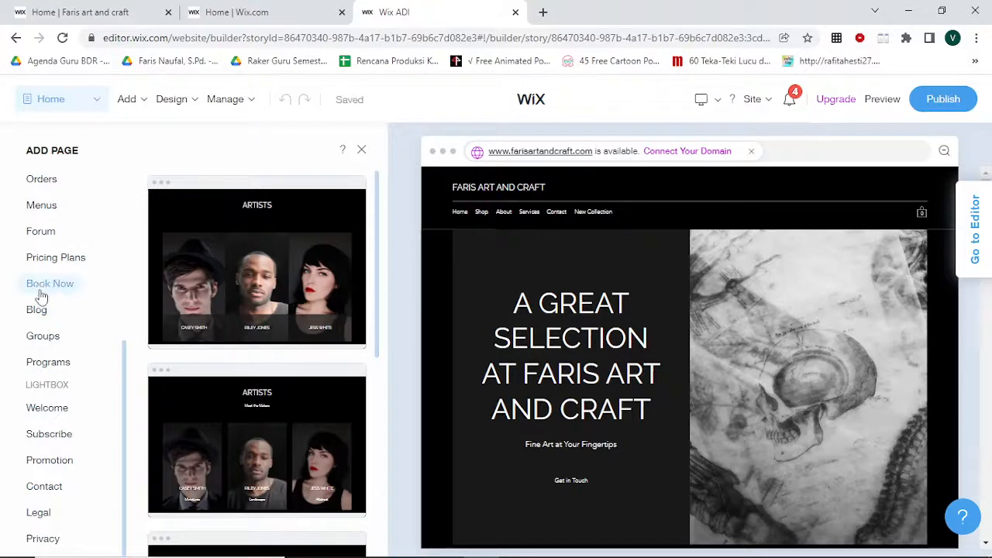
{"action": "scroll", "coordinate": [29, 343], "scroll_direction": "up", "scroll_amount": 4}
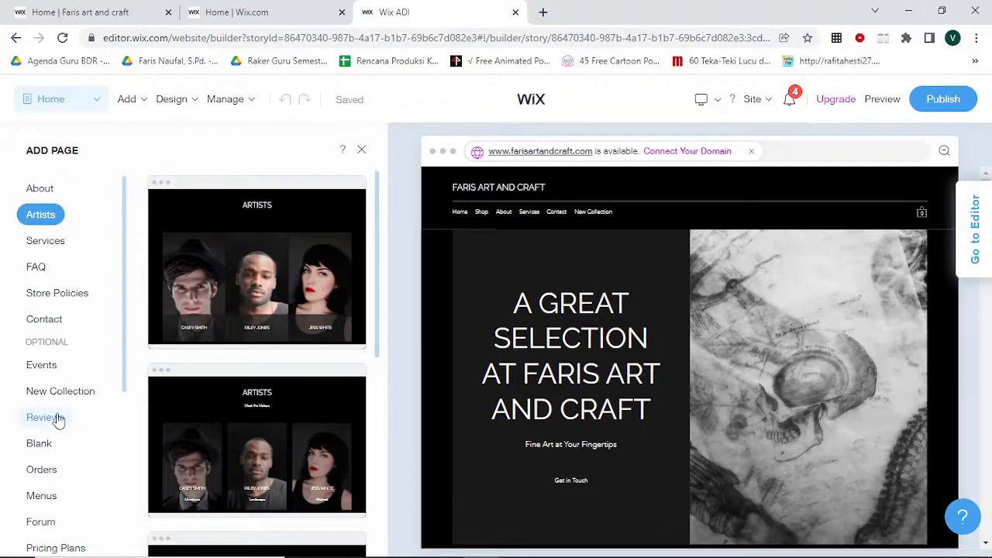
{"action": "left_click", "coordinate": [56, 417]}
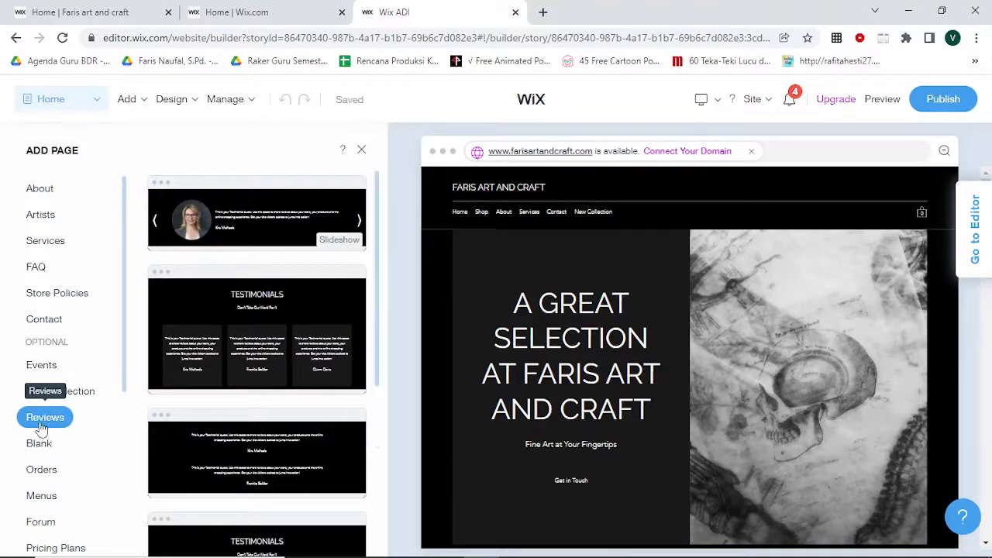
{"action": "scroll", "coordinate": [79, 368], "scroll_direction": "down", "scroll_amount": 2}
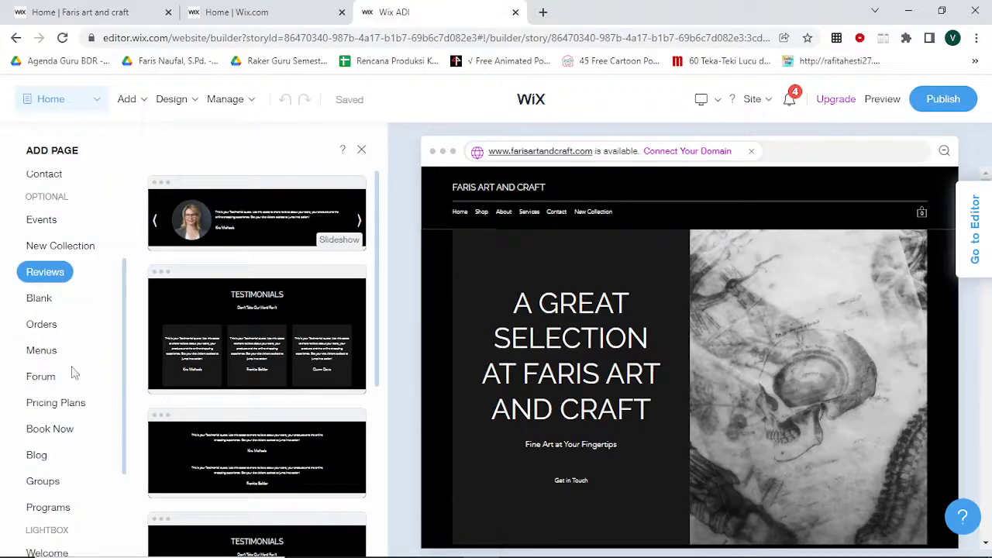
{"action": "scroll", "coordinate": [74, 373], "scroll_direction": "down", "scroll_amount": 2}
{"action": "mouse_move", "coordinate": [451, 259]}
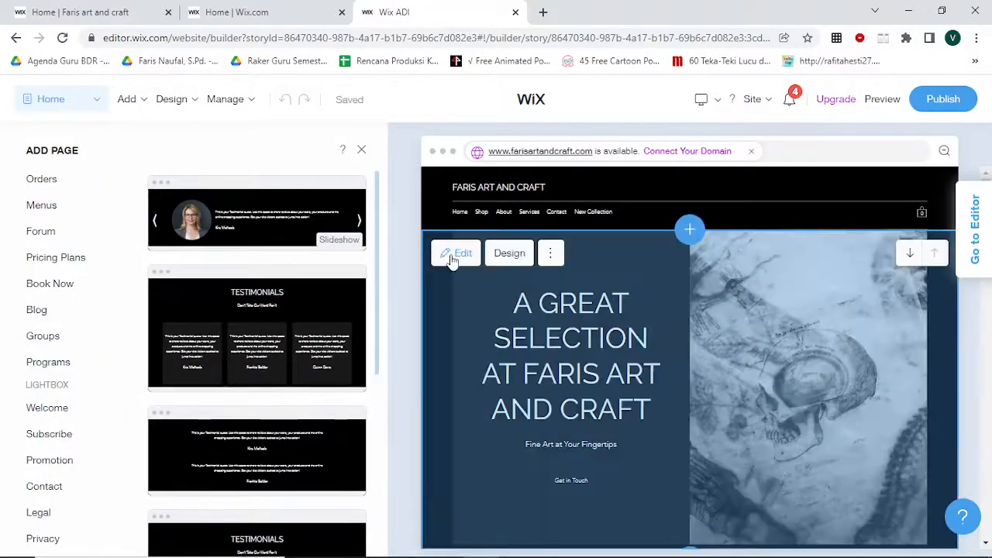
{"action": "mouse_move", "coordinate": [355, 260]}
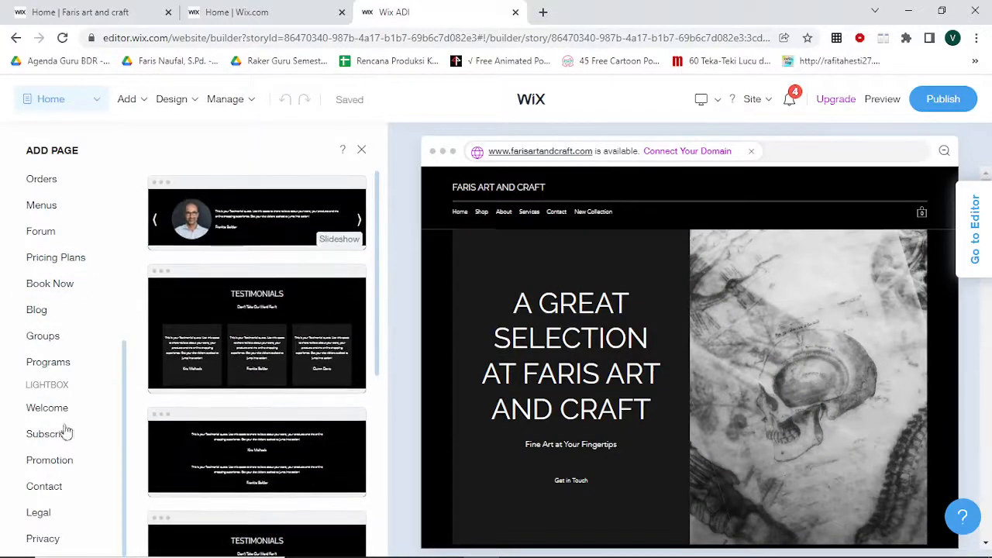
{"action": "scroll", "coordinate": [62, 434], "scroll_direction": "up", "scroll_amount": 4}
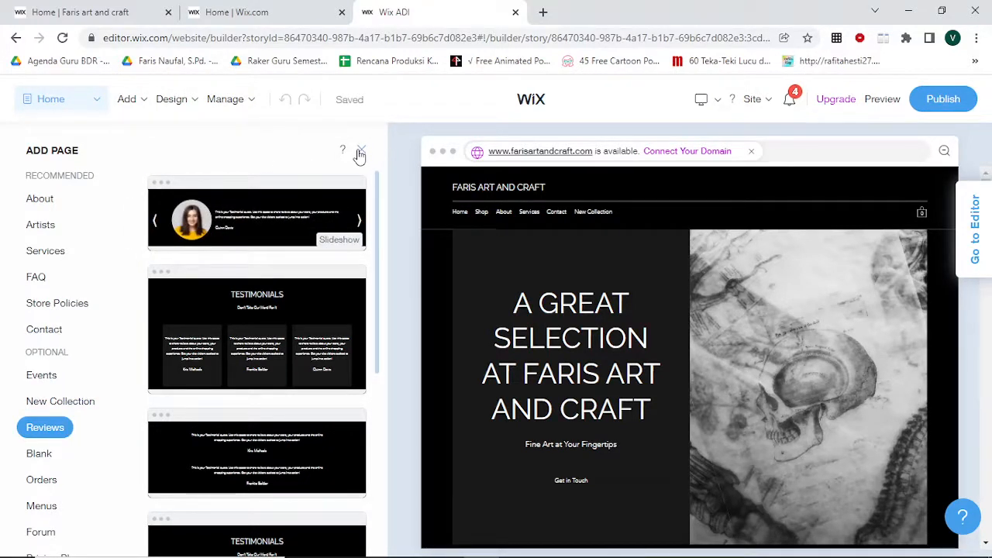
{"action": "mouse_move", "coordinate": [263, 241]}
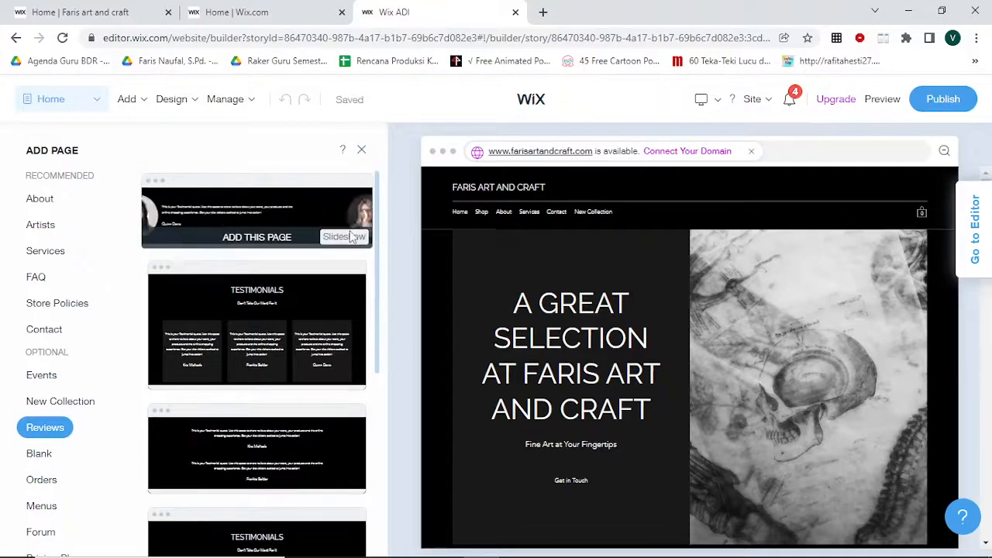
{"action": "left_click", "coordinate": [262, 240]}
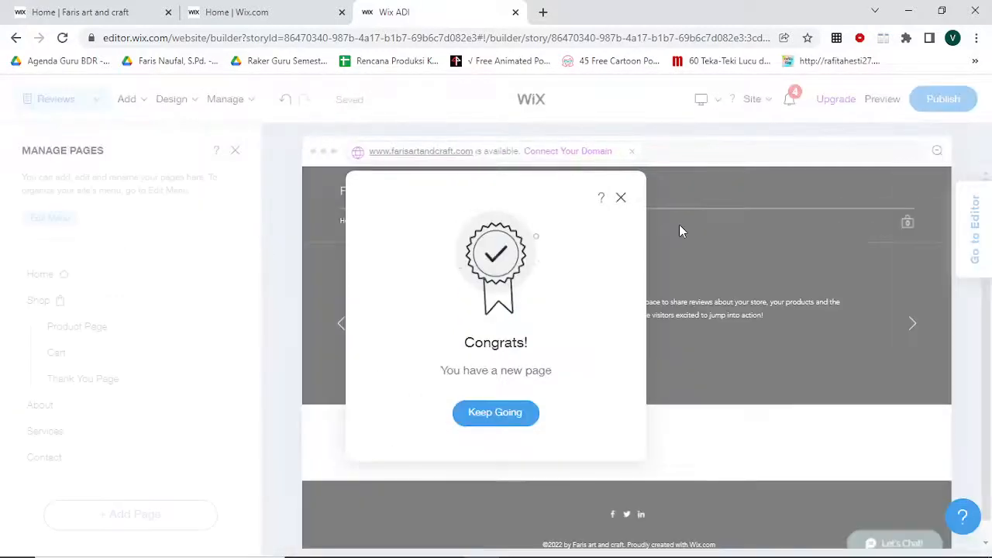
{"action": "left_click", "coordinate": [622, 201]}
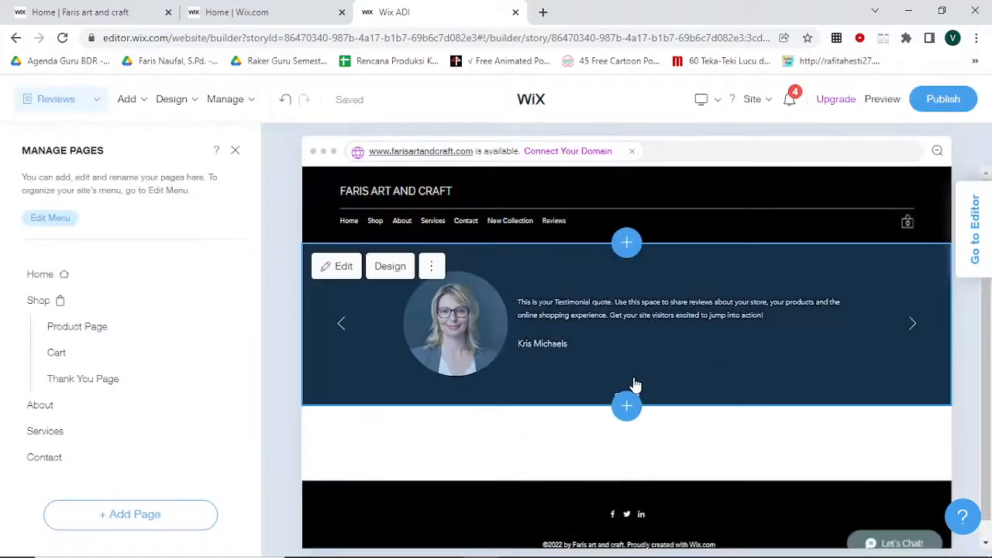
{"action": "scroll", "coordinate": [488, 447], "scroll_direction": "down", "scroll_amount": 1}
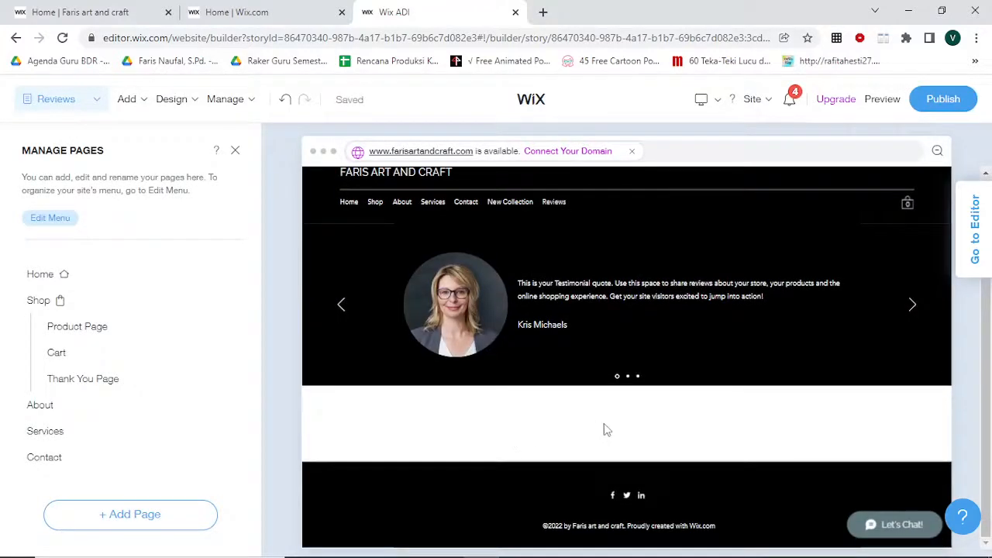
{"action": "scroll", "coordinate": [581, 407], "scroll_direction": "up", "scroll_amount": 1}
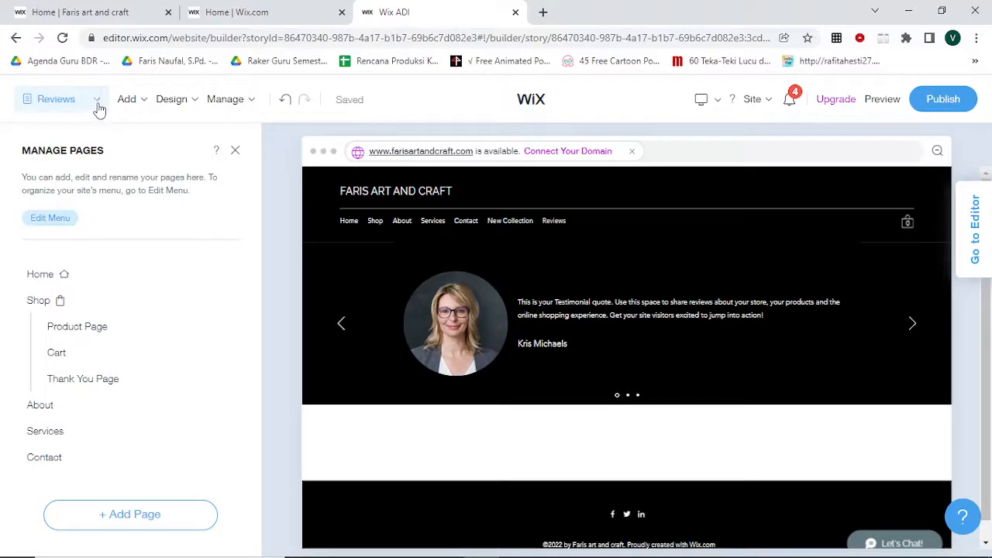
Return to the Home page and look through the recommended, optional and lightbox page types available for a new page
{"action": "left_click", "coordinate": [46, 282]}
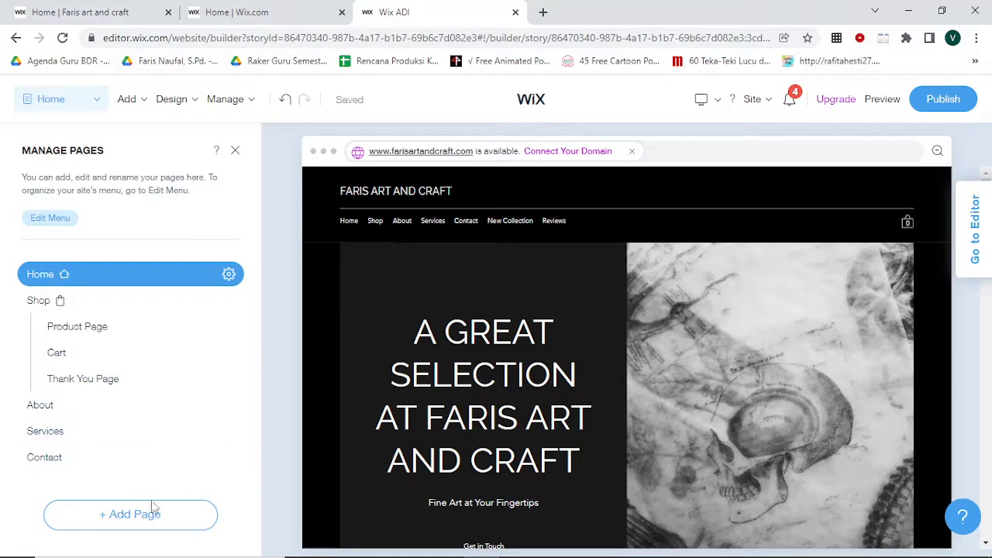
{"action": "left_click", "coordinate": [120, 515]}
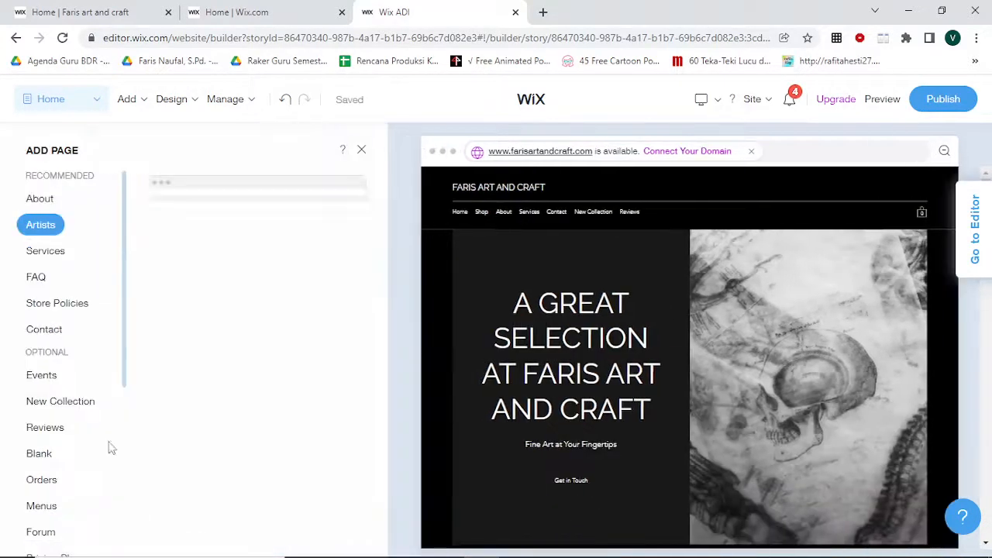
{"action": "scroll", "coordinate": [49, 381], "scroll_direction": "down", "scroll_amount": 1}
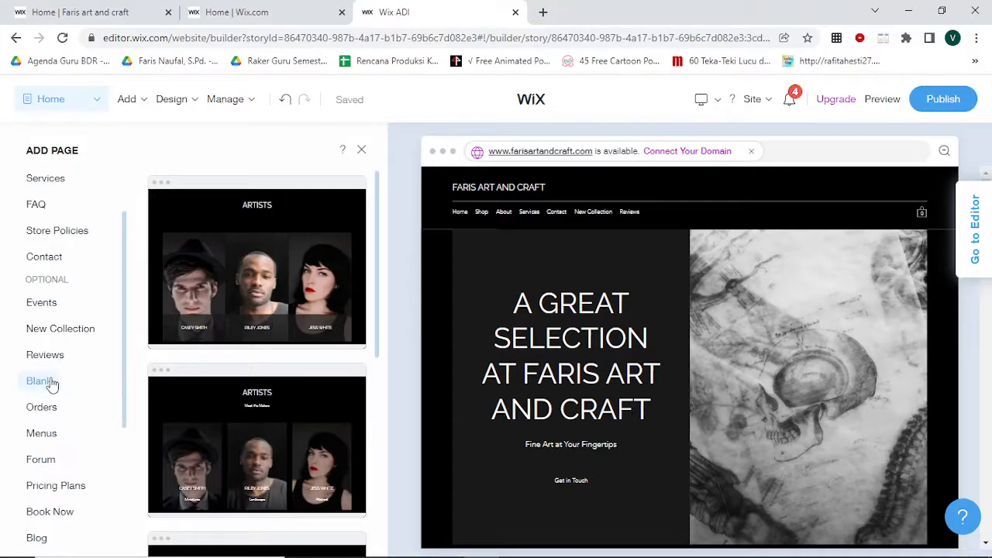
{"action": "scroll", "coordinate": [48, 383], "scroll_direction": "up", "scroll_amount": 1}
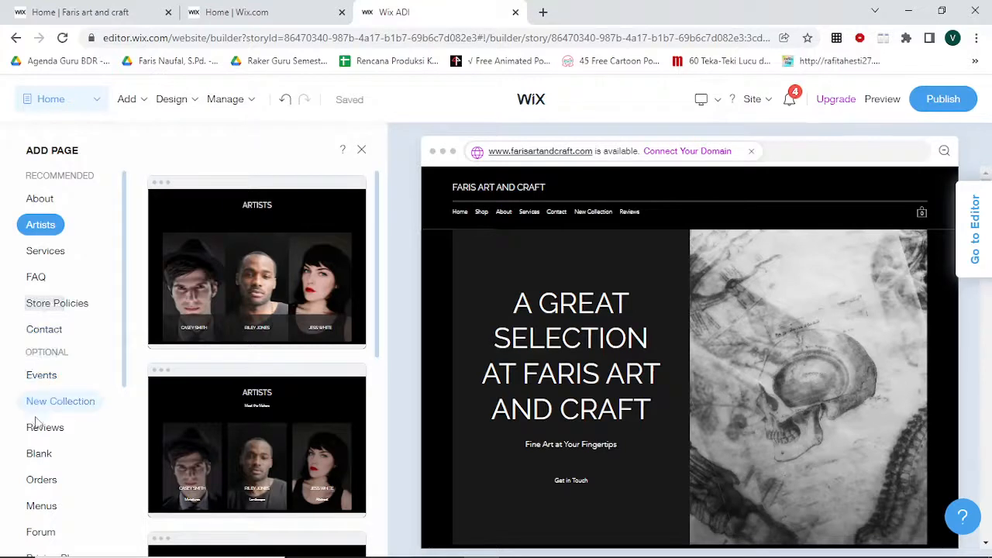
{"action": "scroll", "coordinate": [51, 487], "scroll_direction": "down", "scroll_amount": 2}
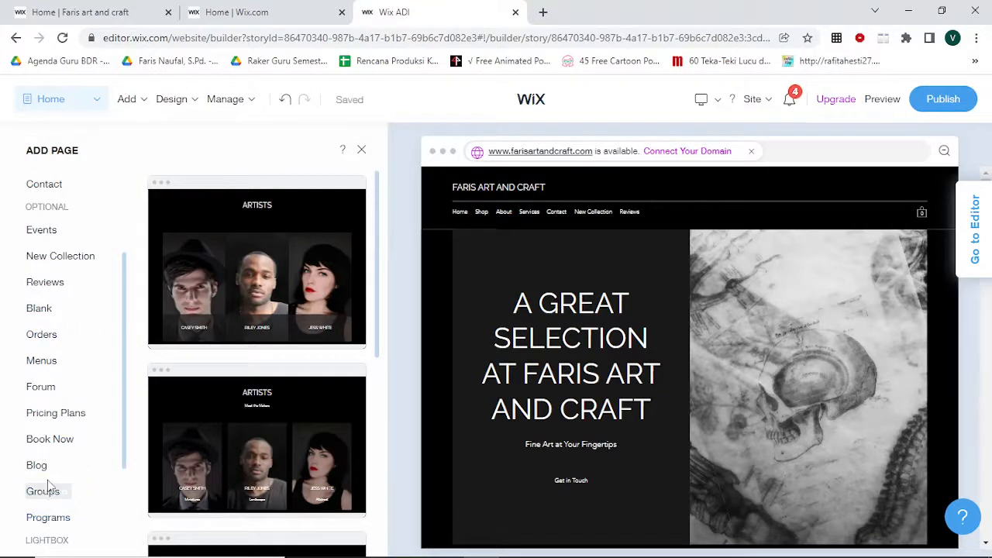
{"action": "scroll", "coordinate": [50, 517], "scroll_direction": "down", "scroll_amount": 2}
{"action": "scroll", "coordinate": [49, 510], "scroll_direction": "down", "scroll_amount": 1}
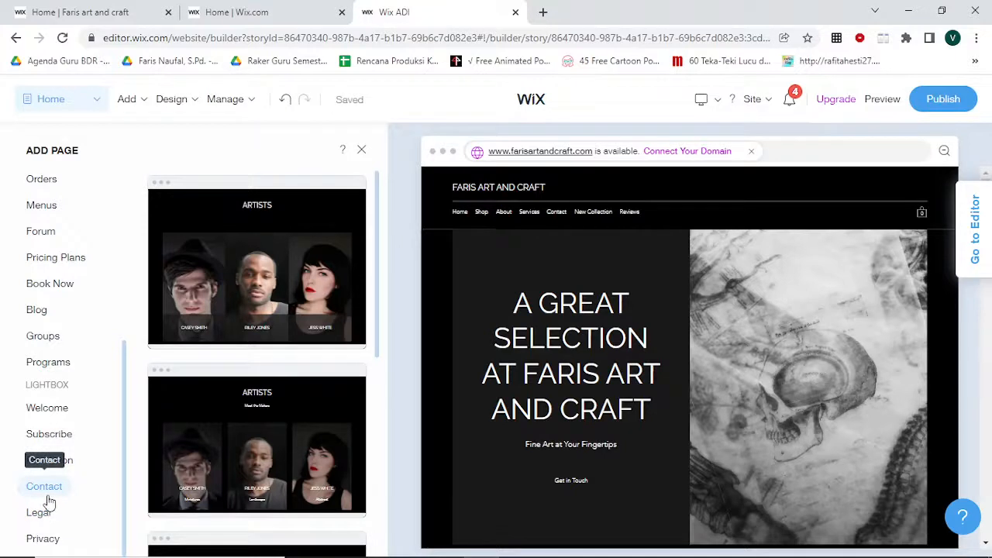
Add a Privacy lightbox to the site using the layout titled PRIVACY with the Save & Continue link
{"action": "left_click", "coordinate": [48, 541]}
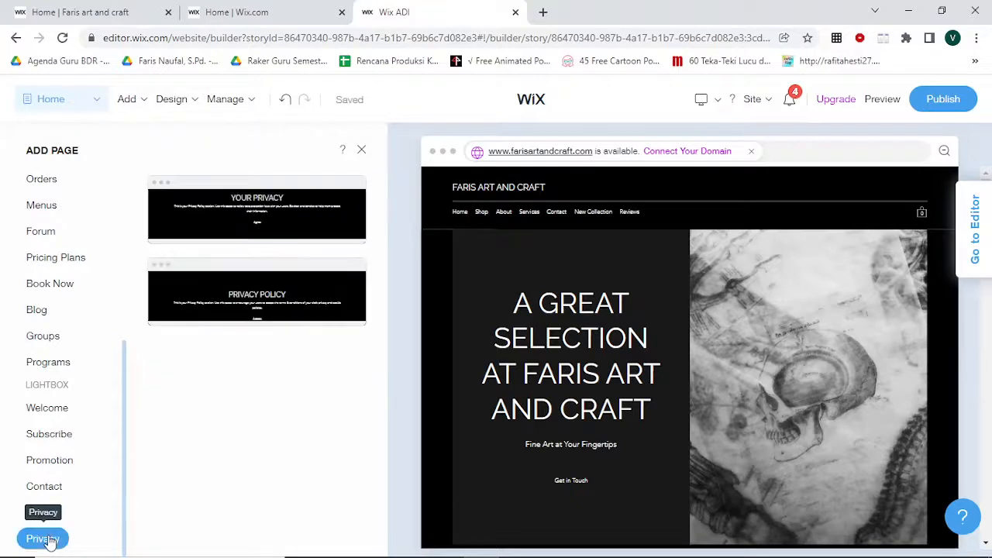
{"action": "mouse_move", "coordinate": [205, 201]}
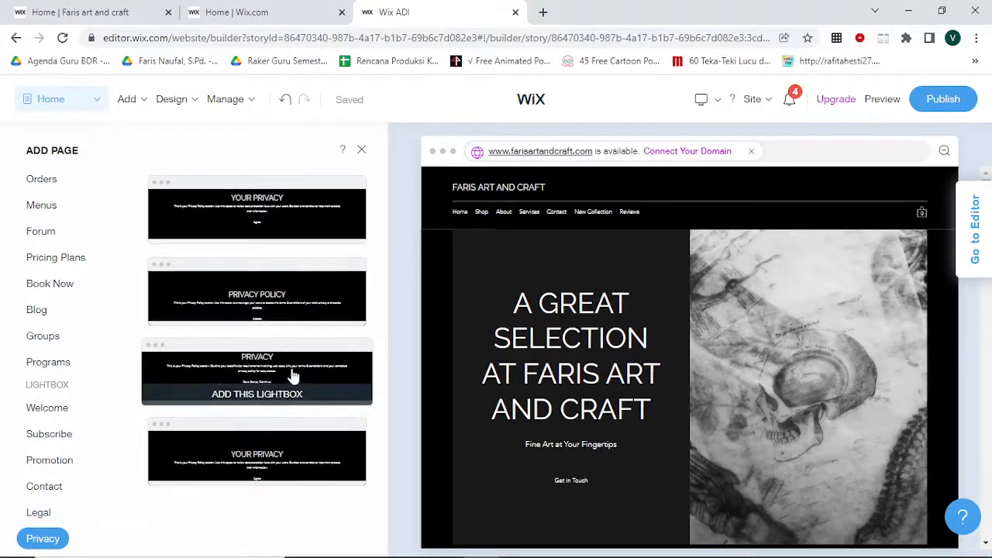
{"action": "left_click", "coordinate": [313, 394]}
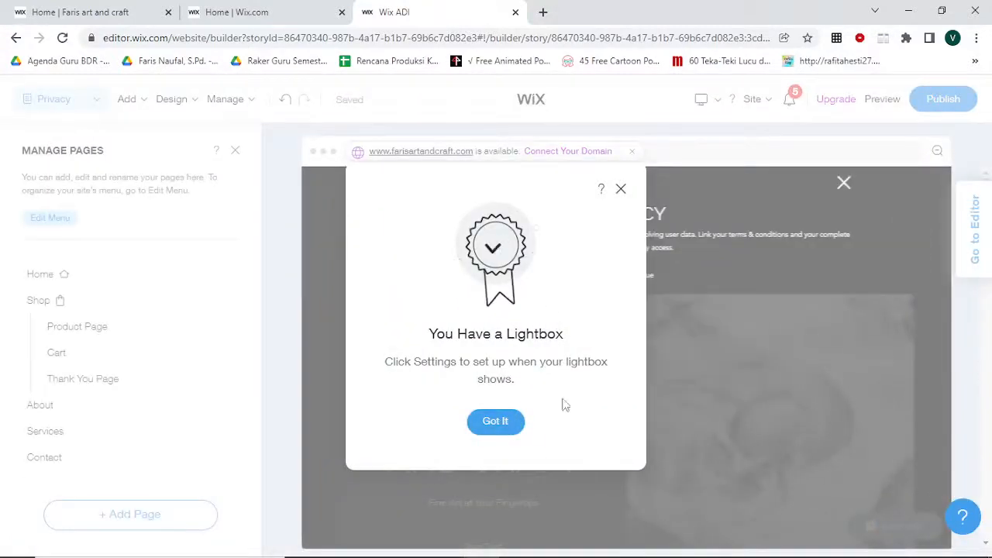
{"action": "left_click", "coordinate": [497, 426]}
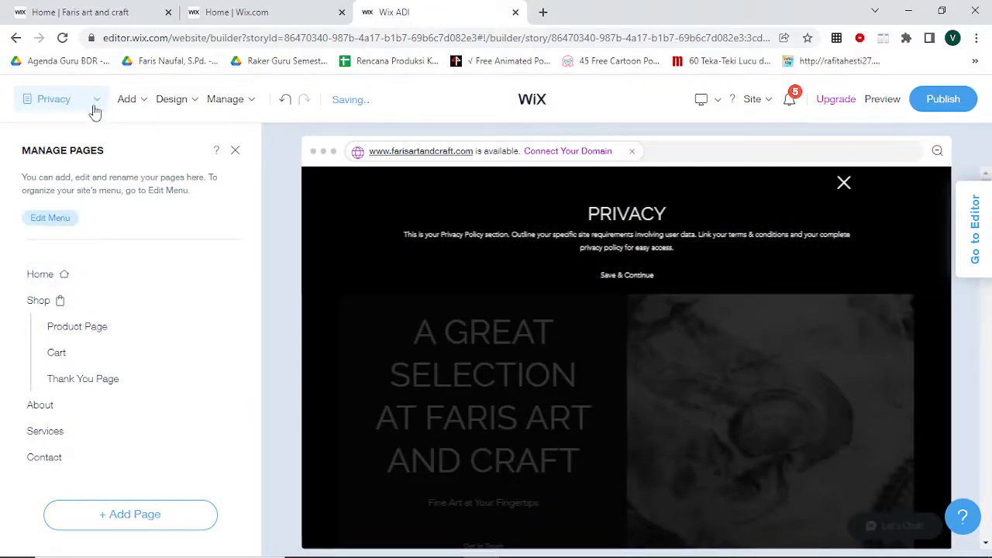
Return to the Home page and check the site's page list down to the Lightbox group
{"action": "left_click", "coordinate": [49, 277]}
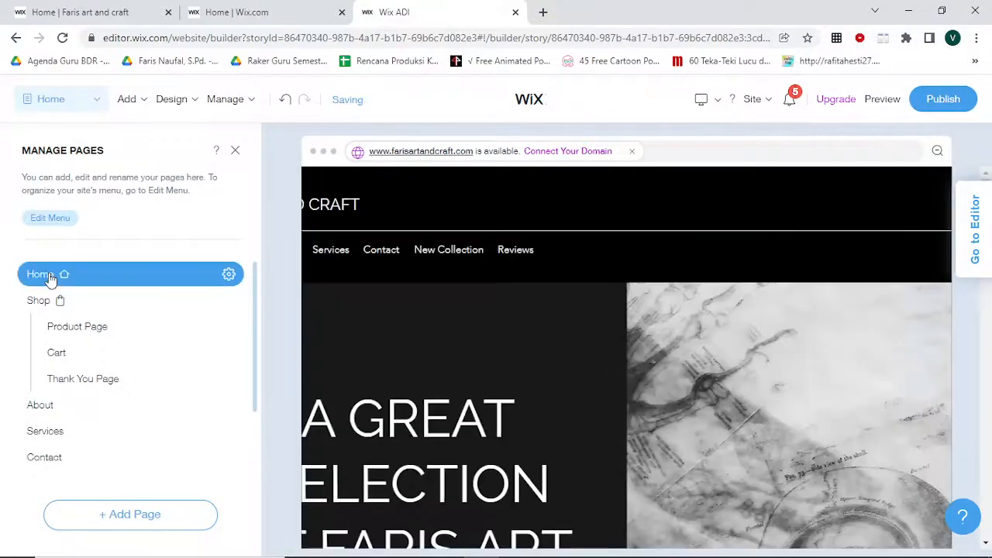
{"action": "mouse_move", "coordinate": [135, 107]}
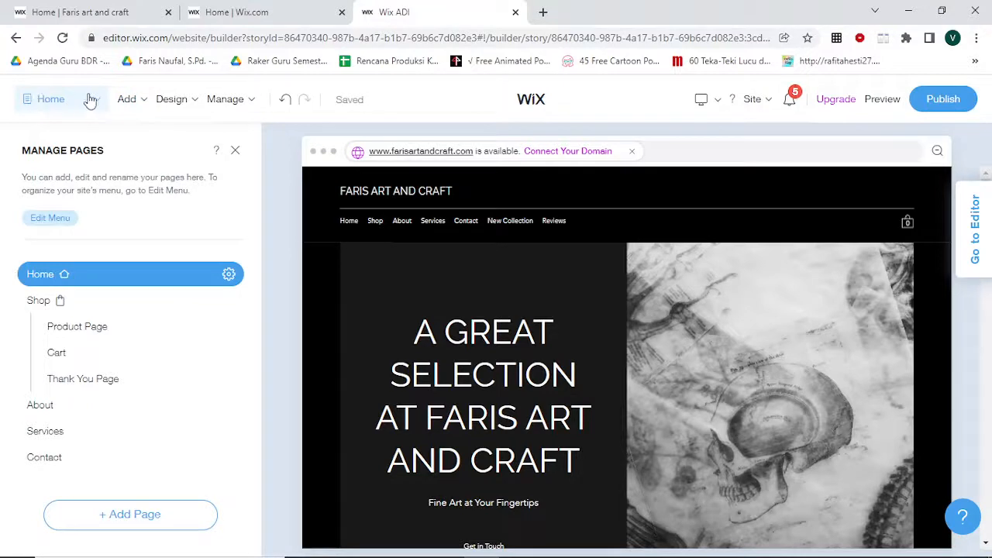
{"action": "scroll", "coordinate": [65, 288], "scroll_direction": "down", "scroll_amount": 3}
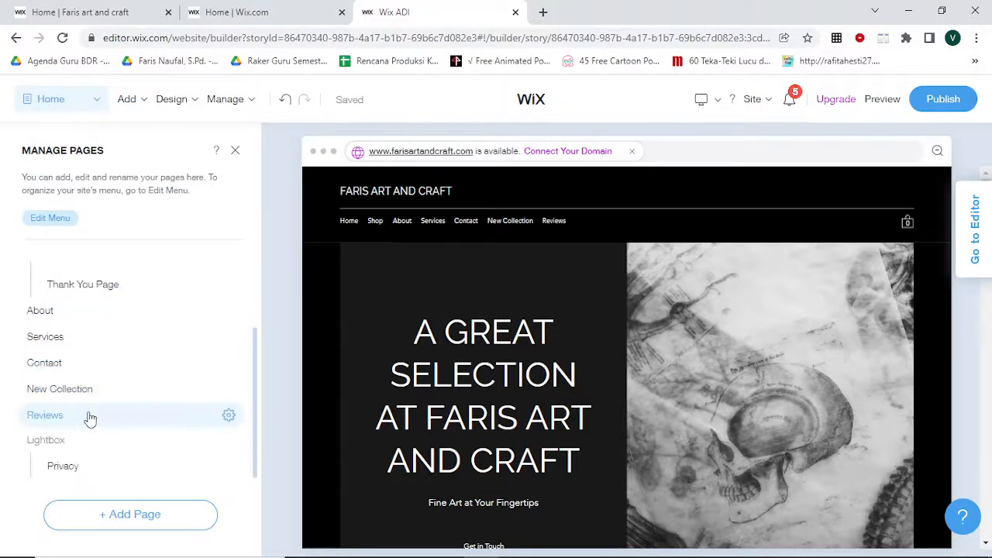
{"action": "scroll", "coordinate": [87, 417], "scroll_direction": "up", "scroll_amount": 3}
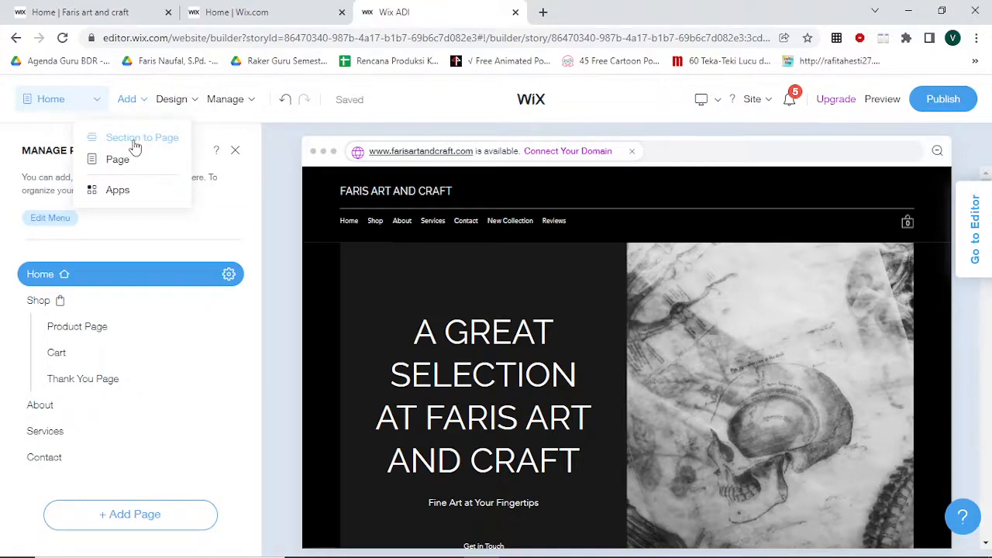
Look through the section types and layouts available for the Home page, including About Our Store, Our Team, Our Artists and Contact Support
{"action": "left_click", "coordinate": [135, 140]}
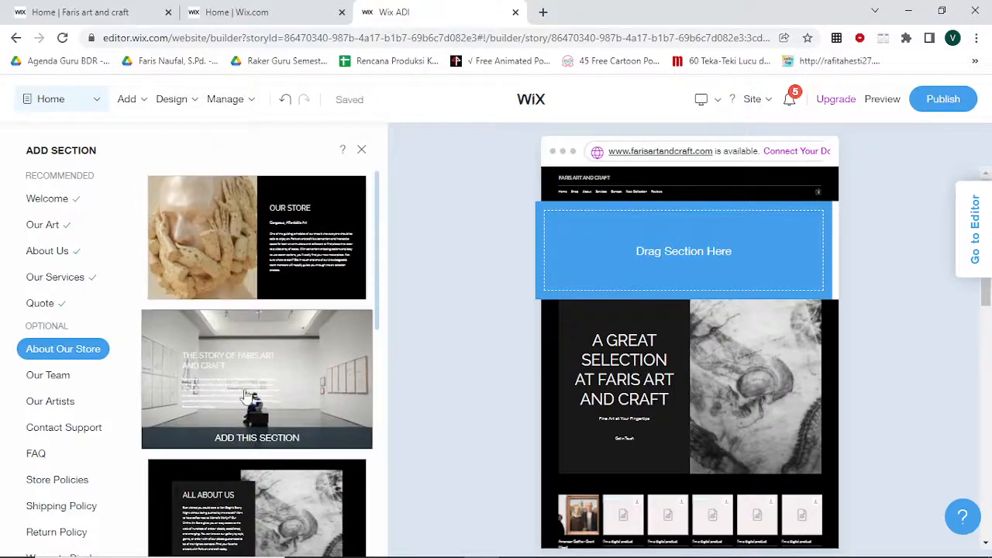
{"action": "scroll", "coordinate": [272, 420], "scroll_direction": "down", "scroll_amount": 2}
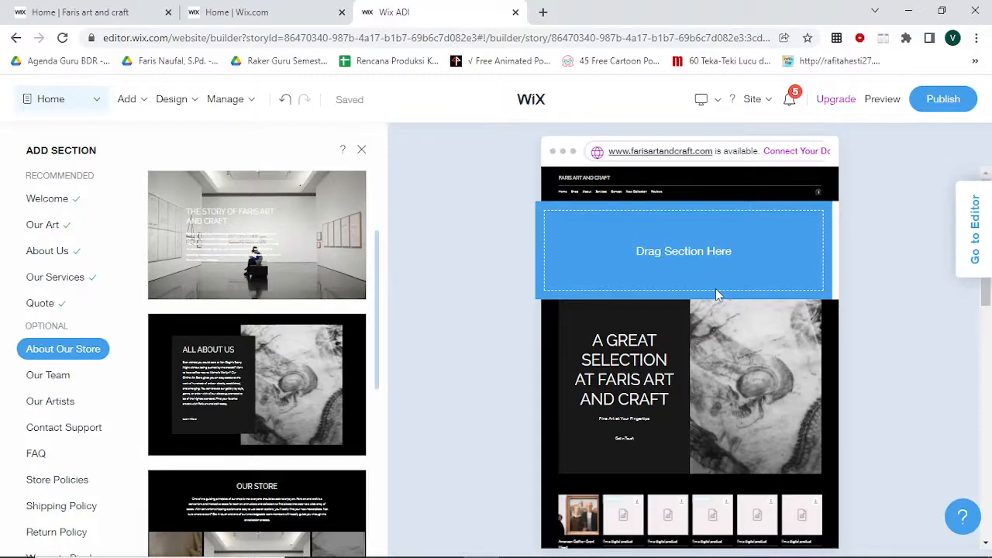
{"action": "scroll", "coordinate": [697, 310], "scroll_direction": "down", "scroll_amount": 1}
{"action": "scroll", "coordinate": [255, 357], "scroll_direction": "down", "scroll_amount": 2}
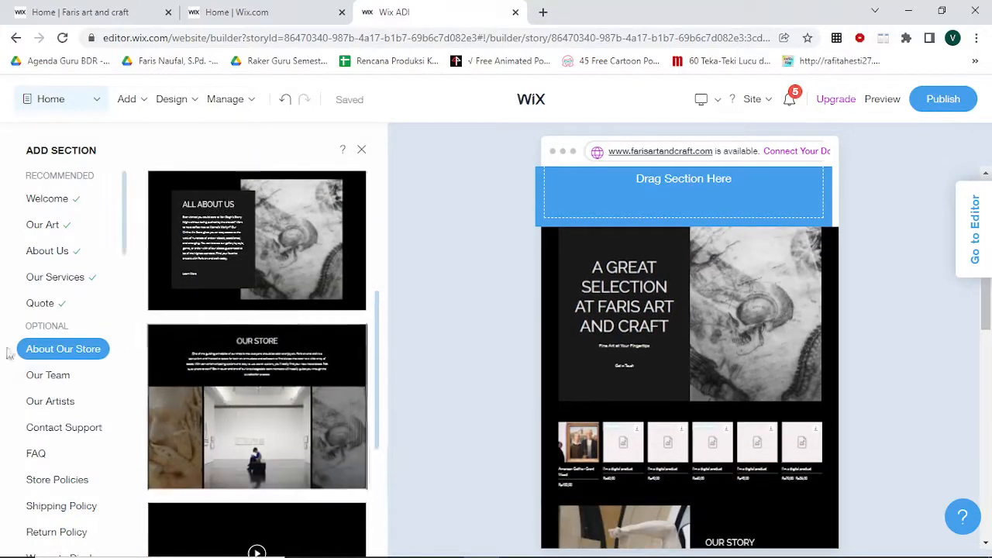
{"action": "left_click", "coordinate": [69, 378]}
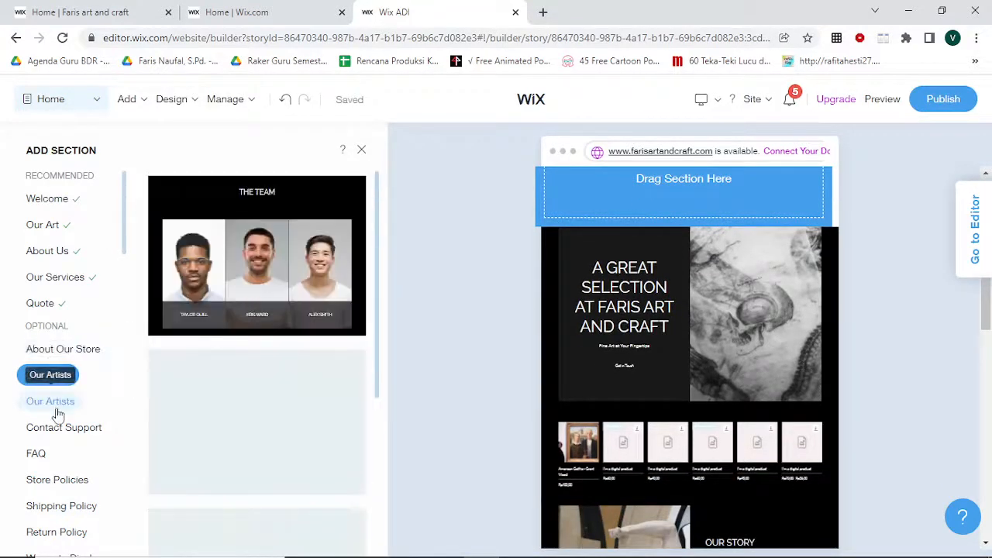
{"action": "left_click", "coordinate": [56, 409]}
{"action": "left_click", "coordinate": [53, 437]}
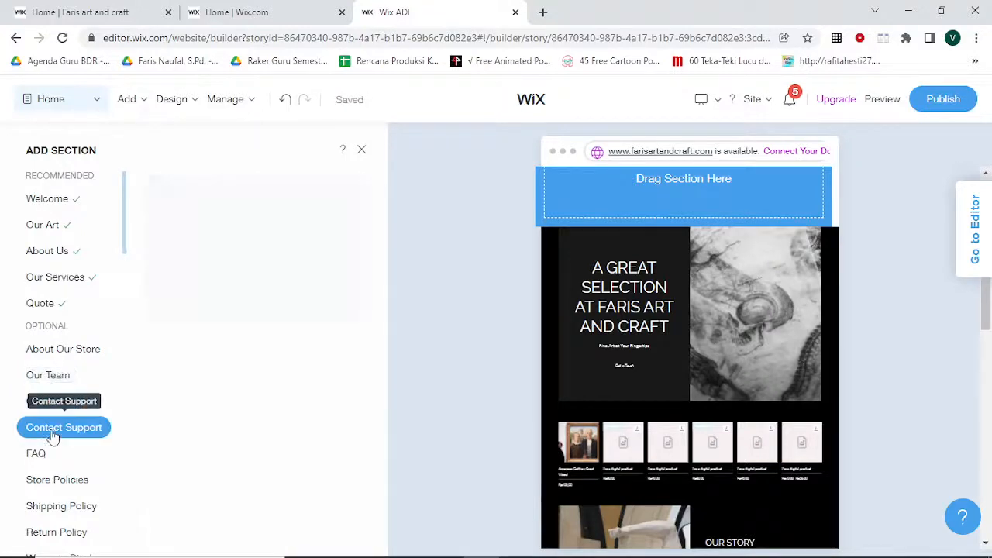
{"action": "scroll", "coordinate": [43, 474], "scroll_direction": "down", "scroll_amount": 9}
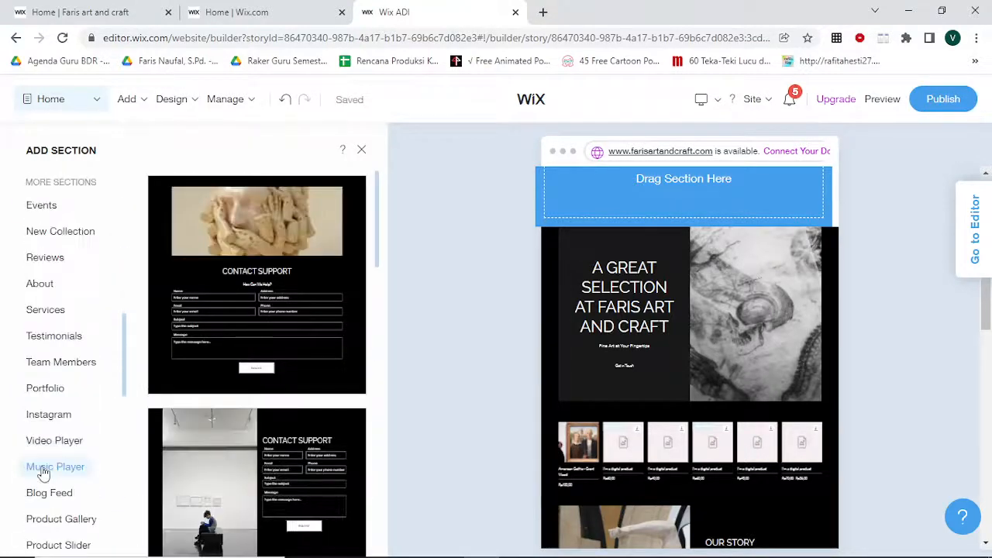
{"action": "scroll", "coordinate": [38, 468], "scroll_direction": "down", "scroll_amount": 4}
{"action": "scroll", "coordinate": [55, 343], "scroll_direction": "up", "scroll_amount": 12}
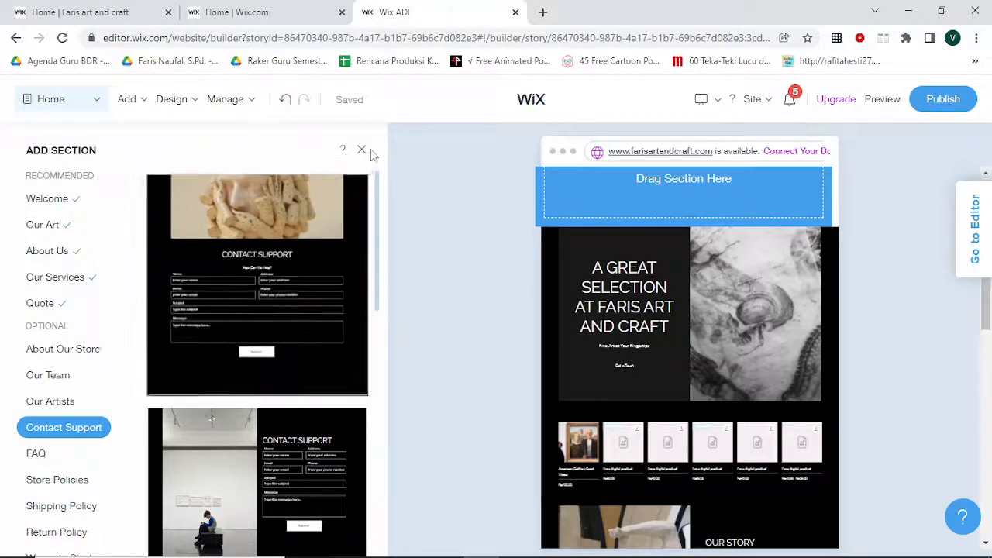
{"action": "left_click", "coordinate": [532, 209]}
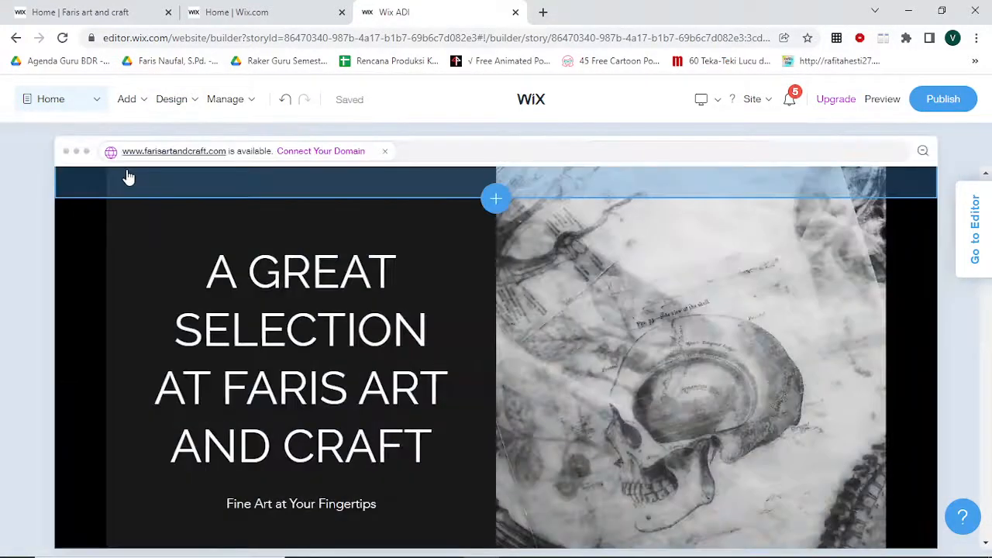
Browse the available site themes and apply the Innovative theme to the site
{"action": "mouse_move", "coordinate": [173, 113]}
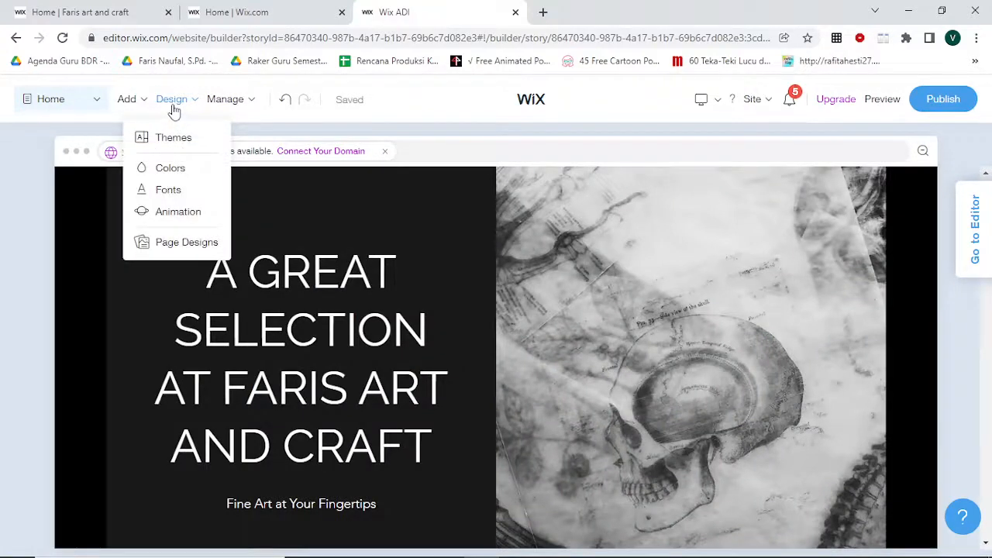
{"action": "mouse_move", "coordinate": [135, 103]}
{"action": "left_click", "coordinate": [173, 148]}
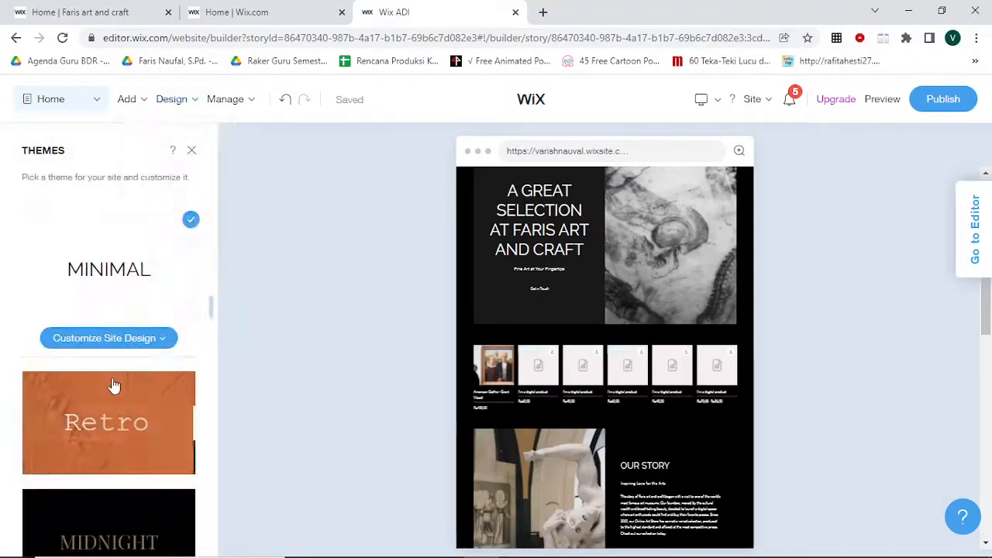
{"action": "scroll", "coordinate": [115, 385], "scroll_direction": "down", "scroll_amount": 10}
{"action": "scroll", "coordinate": [116, 388], "scroll_direction": "down", "scroll_amount": 2}
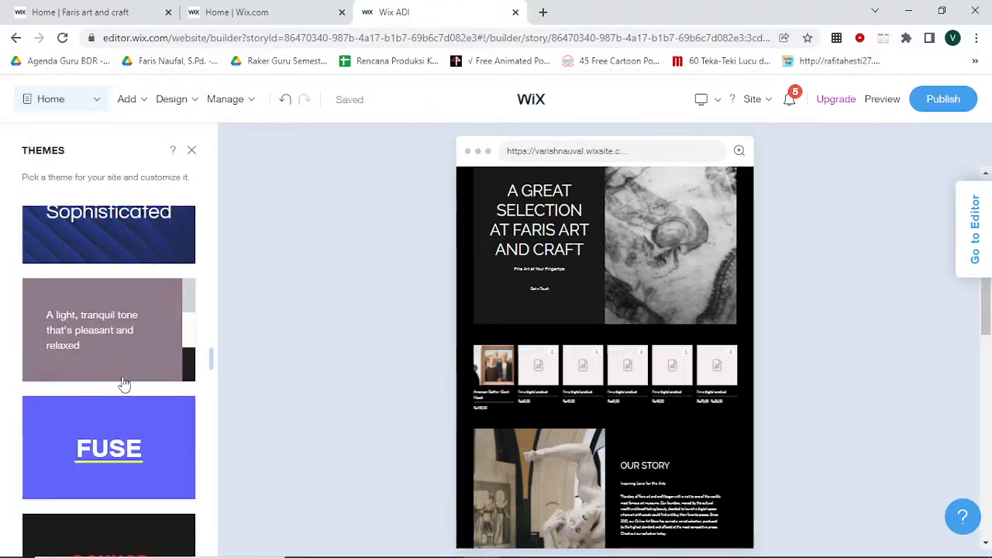
{"action": "mouse_move", "coordinate": [602, 221]}
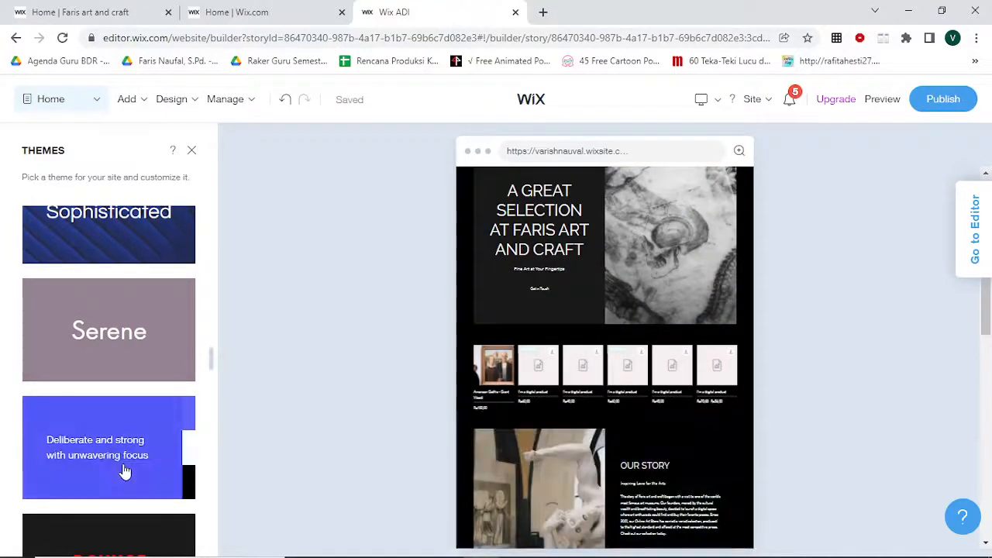
{"action": "scroll", "coordinate": [254, 417], "scroll_direction": "down", "scroll_amount": 1}
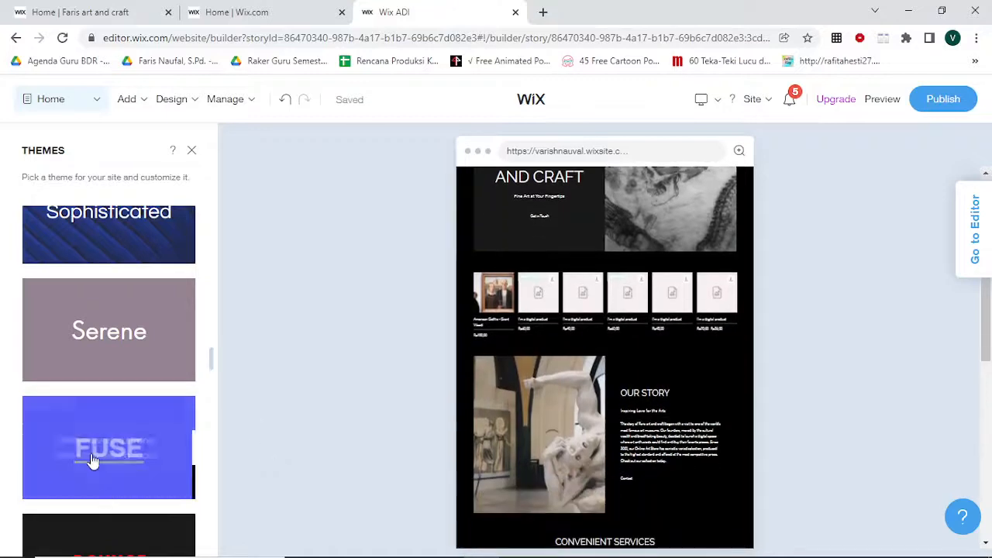
{"action": "scroll", "coordinate": [91, 460], "scroll_direction": "down", "scroll_amount": 8}
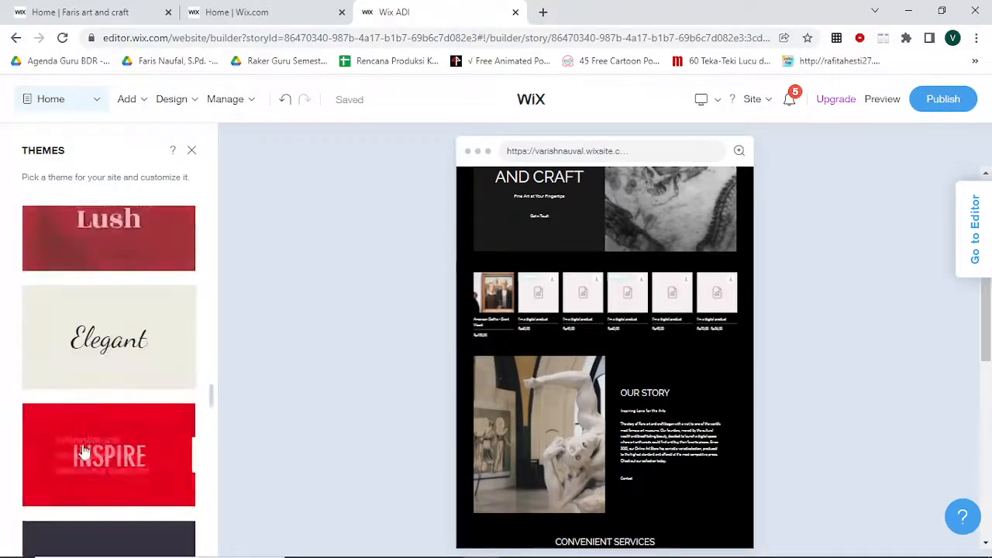
{"action": "scroll", "coordinate": [84, 451], "scroll_direction": "down", "scroll_amount": 10}
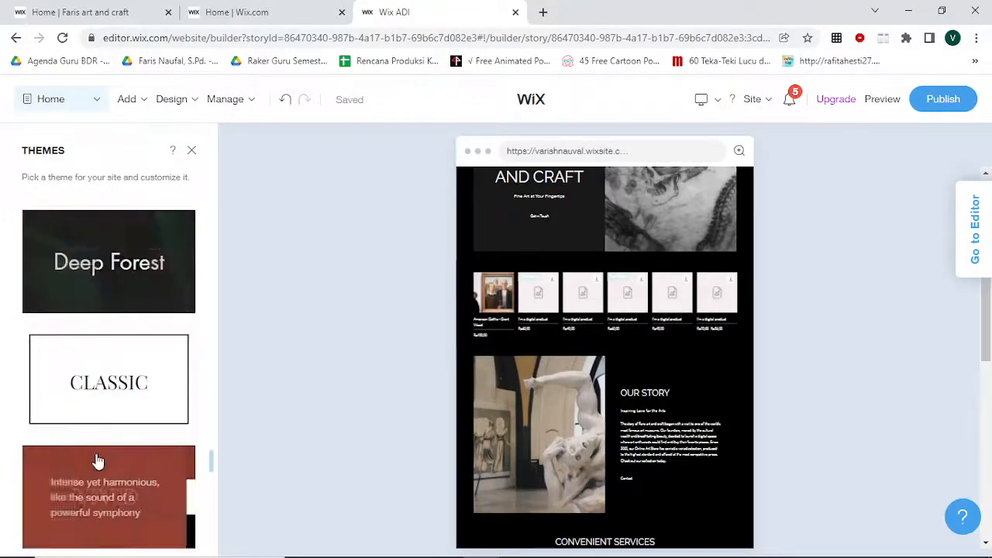
{"action": "scroll", "coordinate": [98, 450], "scroll_direction": "down", "scroll_amount": 5}
{"action": "scroll", "coordinate": [109, 378], "scroll_direction": "up", "scroll_amount": 2}
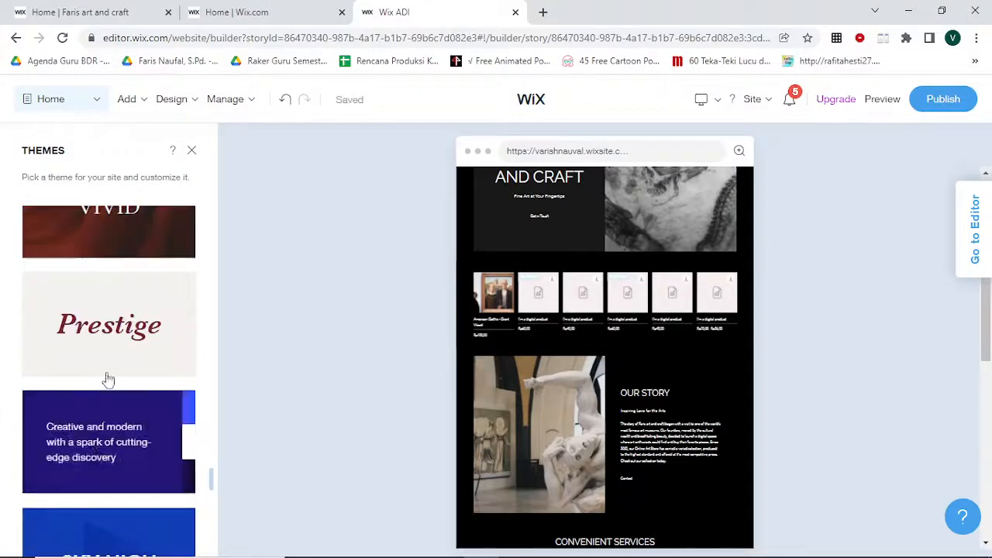
{"action": "left_click", "coordinate": [143, 457]}
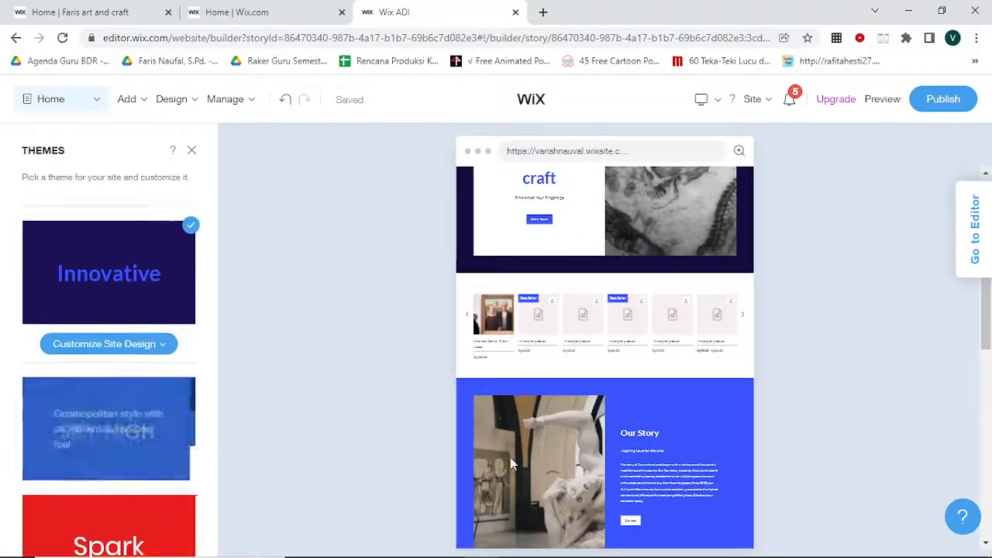
Review the whole Home page in the Innovative theme and look through the other available themes
{"action": "scroll", "coordinate": [601, 276], "scroll_direction": "up", "scroll_amount": 2}
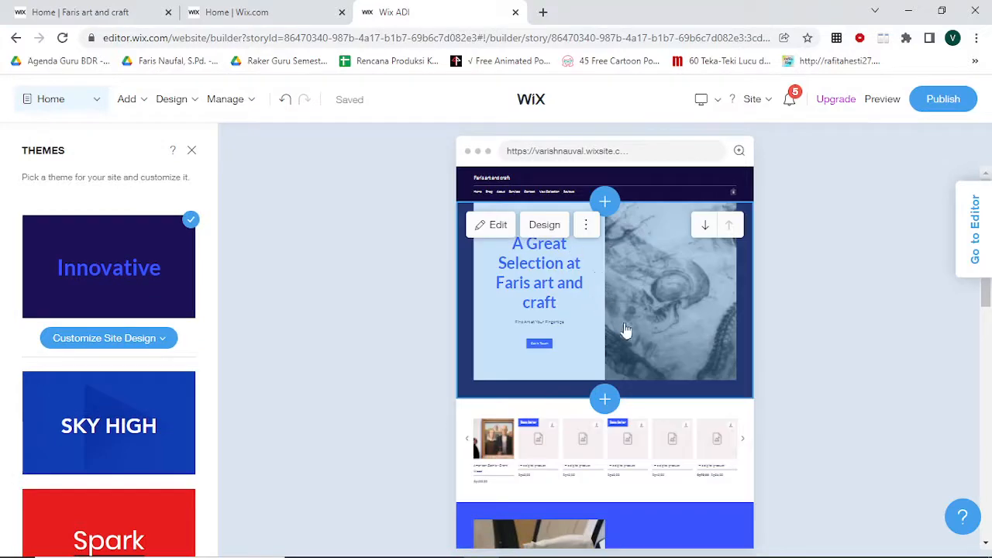
{"action": "scroll", "coordinate": [626, 329], "scroll_direction": "down", "scroll_amount": 10}
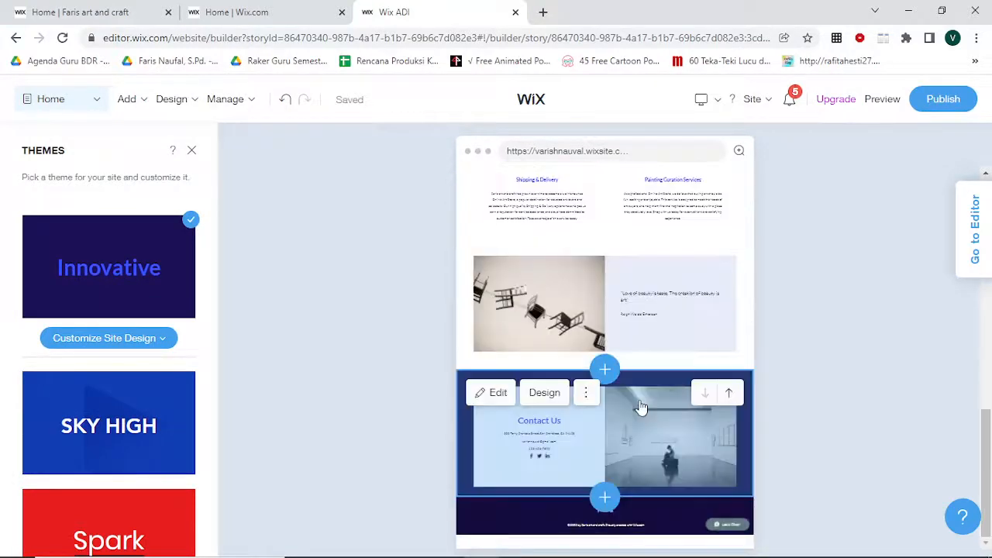
{"action": "scroll", "coordinate": [640, 406], "scroll_direction": "up", "scroll_amount": 10}
{"action": "scroll", "coordinate": [89, 427], "scroll_direction": "down", "scroll_amount": 8}
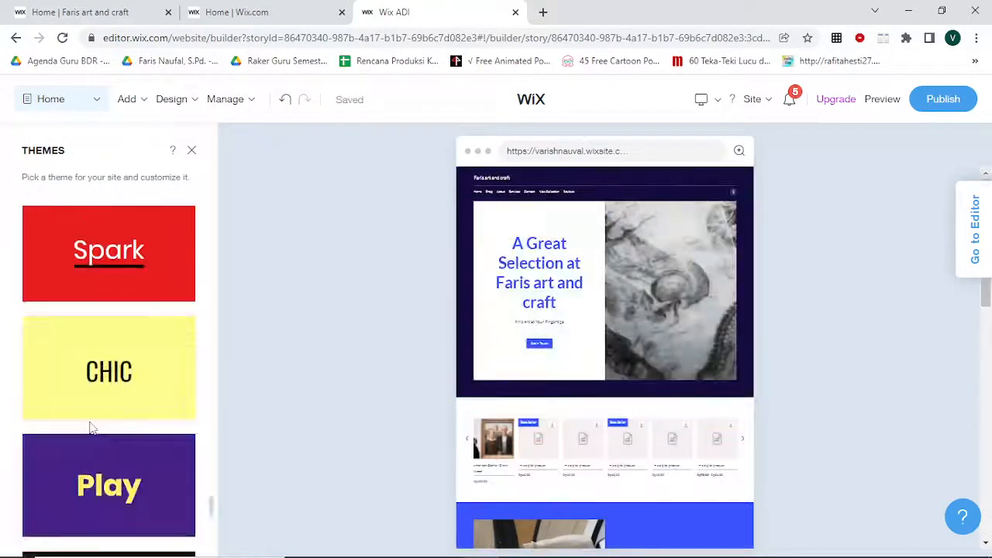
{"action": "scroll", "coordinate": [101, 441], "scroll_direction": "down", "scroll_amount": 2}
{"action": "scroll", "coordinate": [107, 456], "scroll_direction": "up", "scroll_amount": 20}
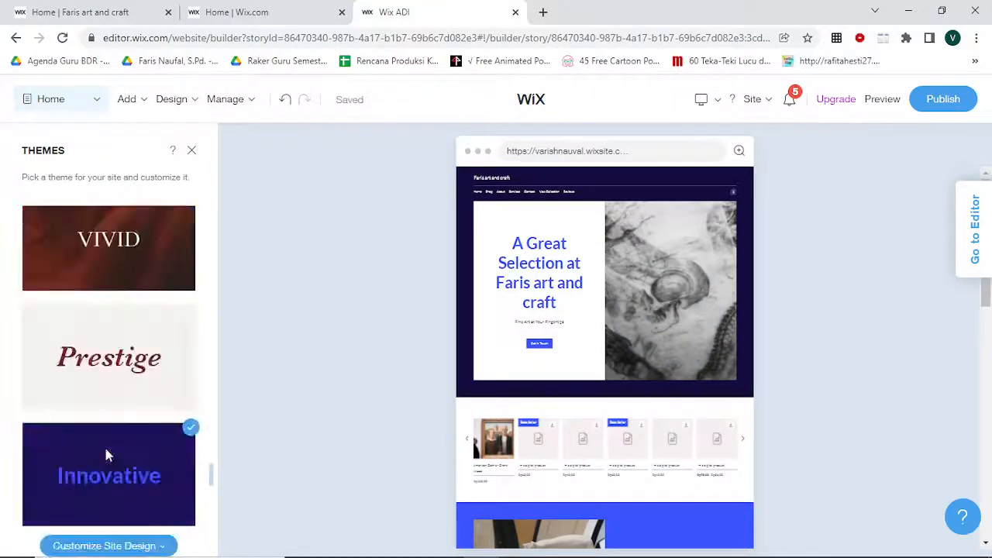
{"action": "scroll", "coordinate": [107, 455], "scroll_direction": "up", "scroll_amount": 5}
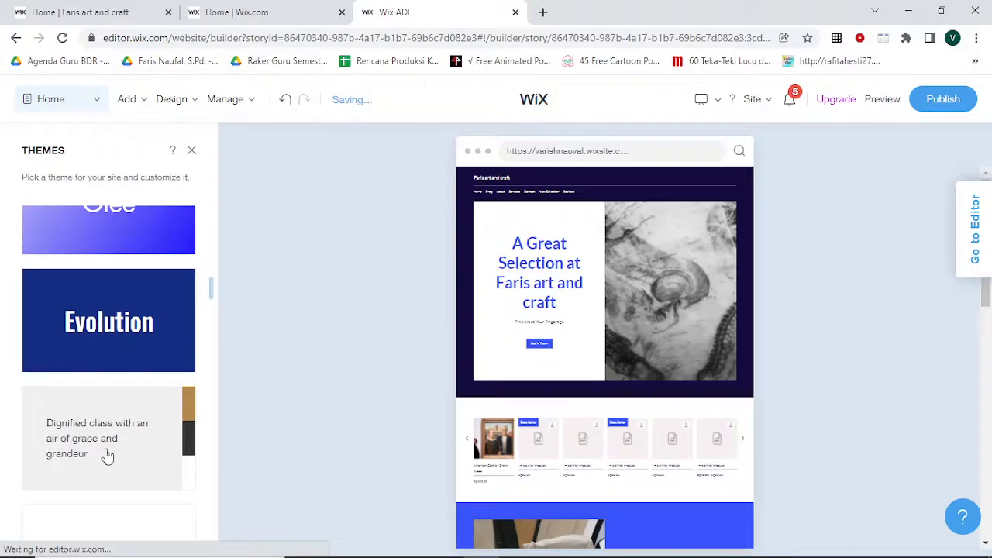
{"action": "scroll", "coordinate": [146, 343], "scroll_direction": "up", "scroll_amount": 8}
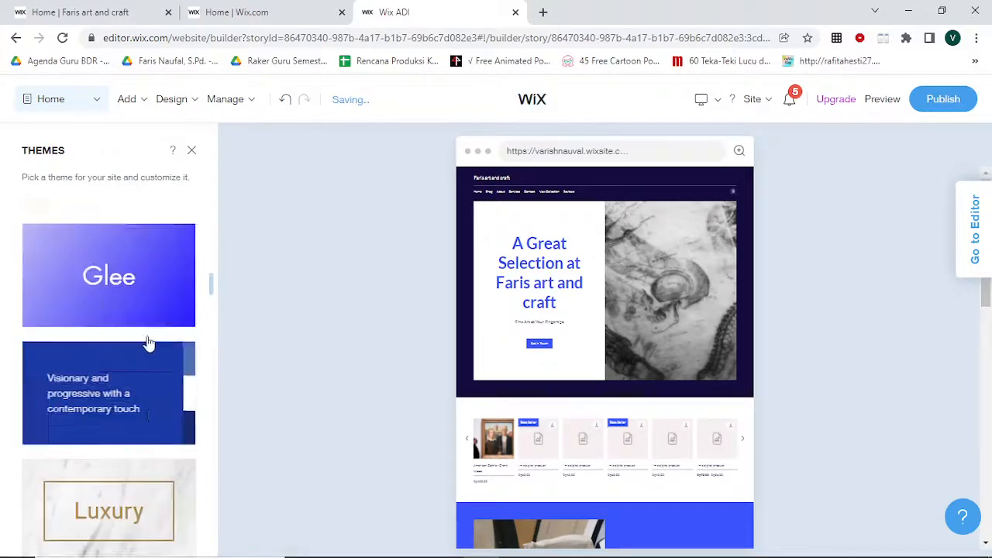
{"action": "scroll", "coordinate": [150, 341], "scroll_direction": "up", "scroll_amount": 5}
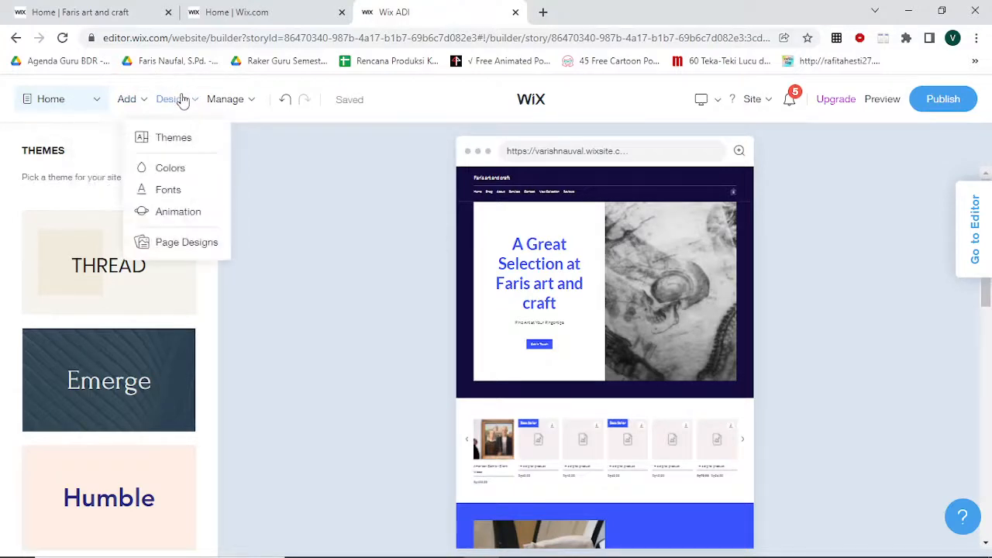
Look through the recommended palettes in the site colors and set the site's main color to bright red
{"action": "left_click", "coordinate": [170, 168]}
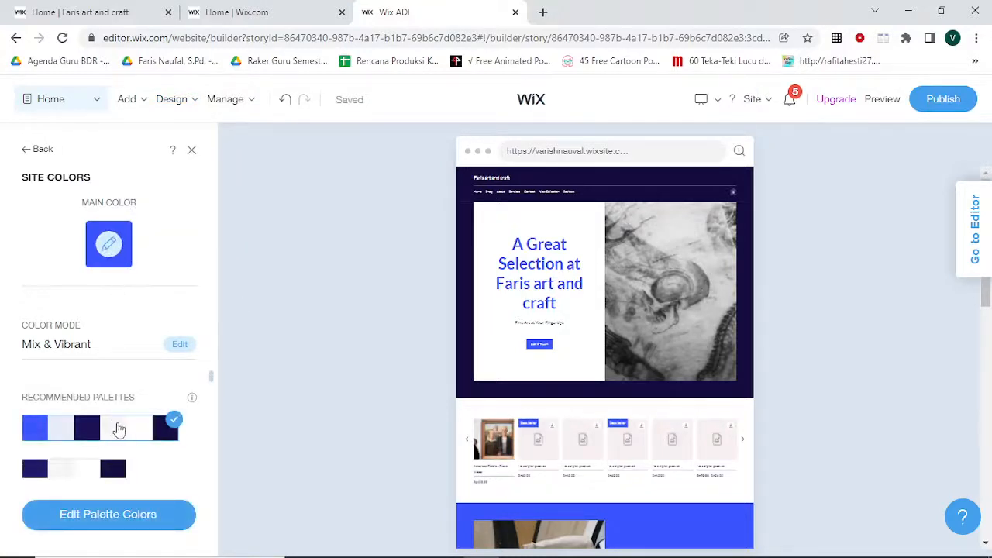
{"action": "scroll", "coordinate": [124, 457], "scroll_direction": "down", "scroll_amount": 1}
{"action": "scroll", "coordinate": [77, 416], "scroll_direction": "down", "scroll_amount": 1}
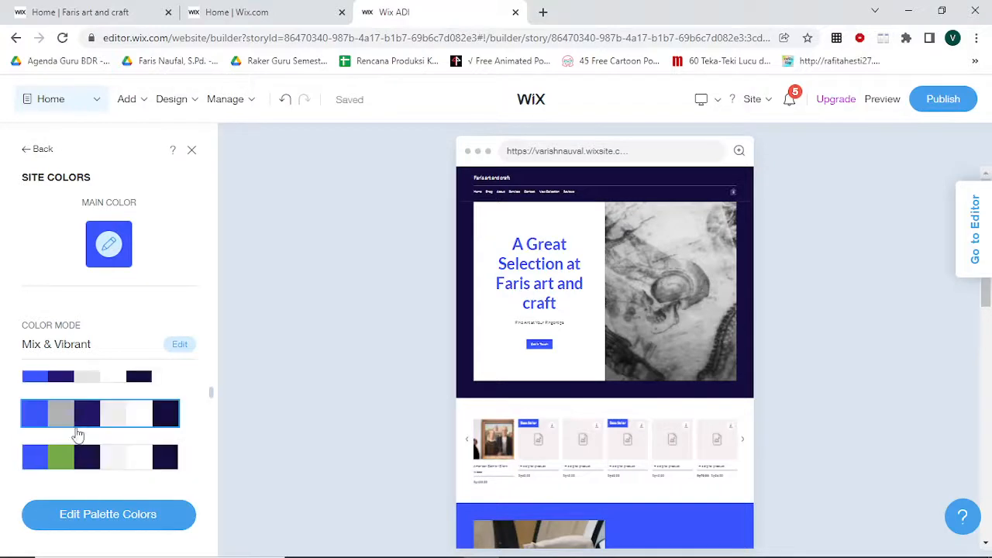
{"action": "left_click", "coordinate": [114, 244]}
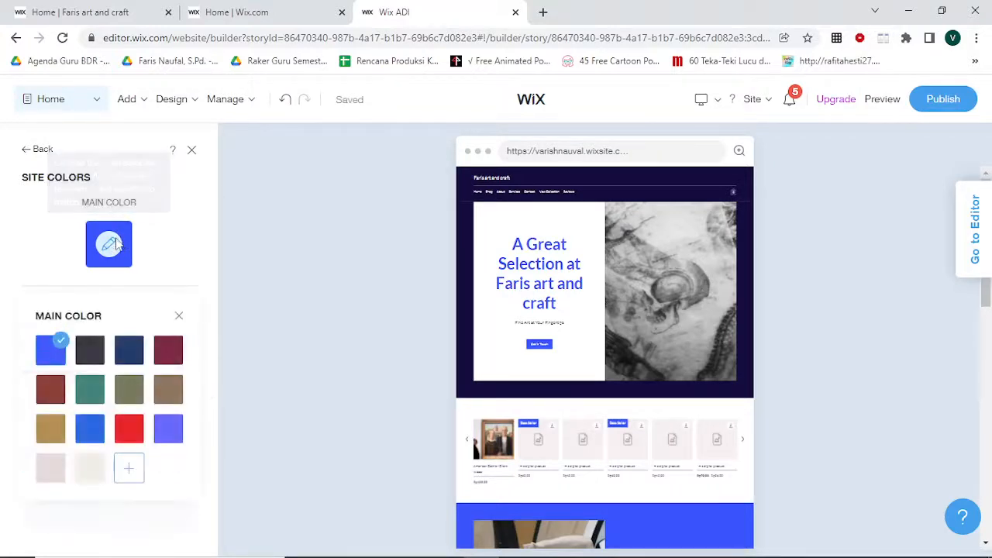
{"action": "left_click", "coordinate": [129, 432]}
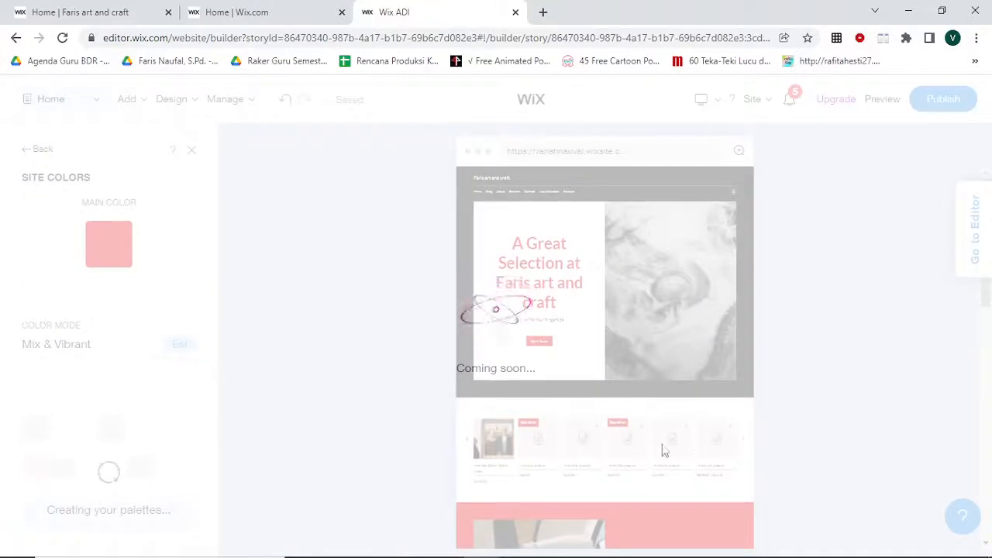
{"action": "scroll", "coordinate": [658, 496], "scroll_direction": "down", "scroll_amount": 2}
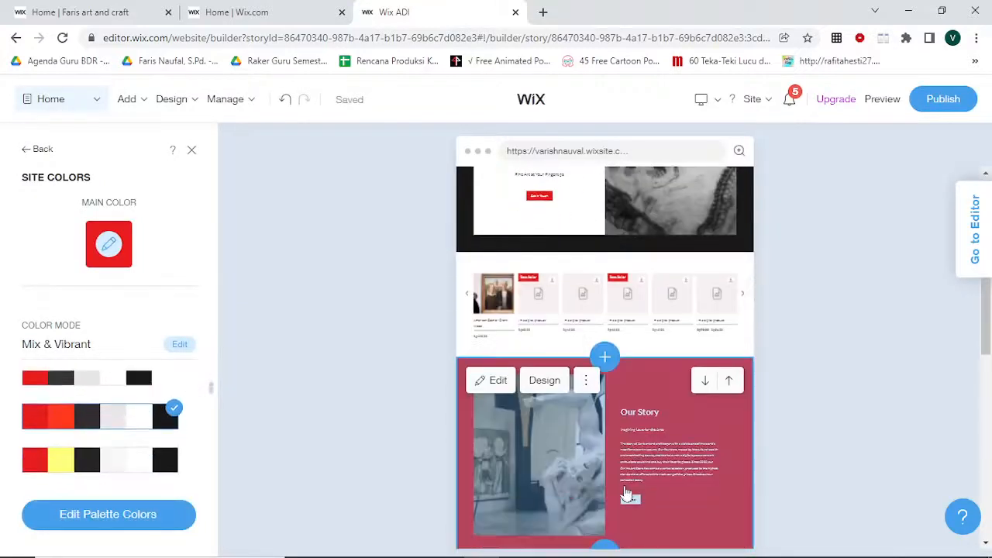
Apply the recommended red, yellow and black palette to the site and check it over the whole Home page
{"action": "left_click", "coordinate": [65, 462]}
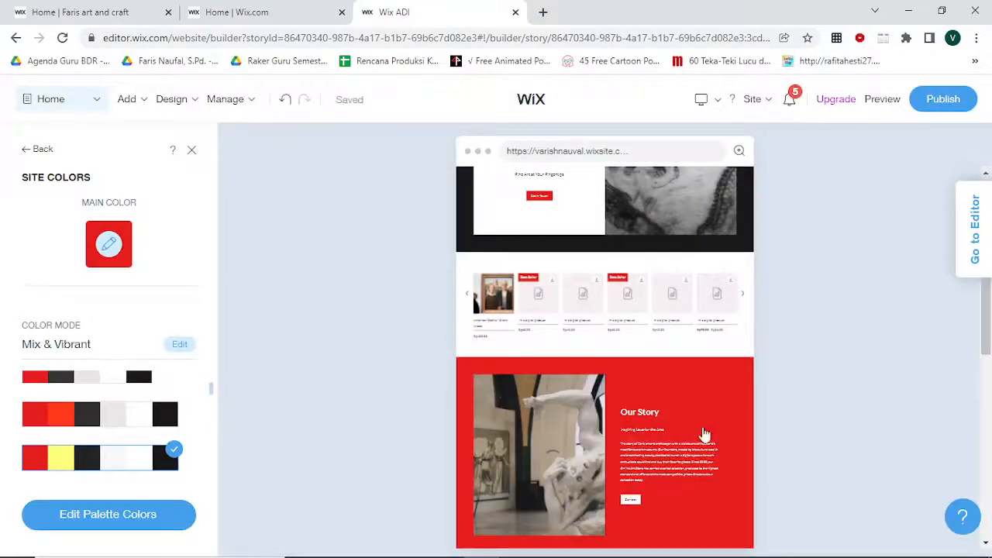
{"action": "scroll", "coordinate": [612, 444], "scroll_direction": "down", "scroll_amount": 10}
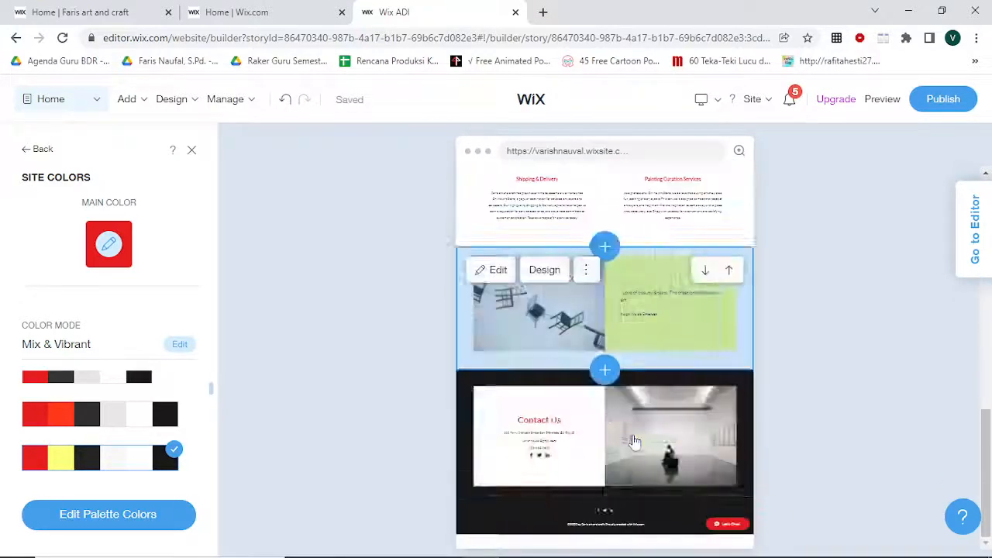
{"action": "scroll", "coordinate": [640, 400], "scroll_direction": "up", "scroll_amount": 10}
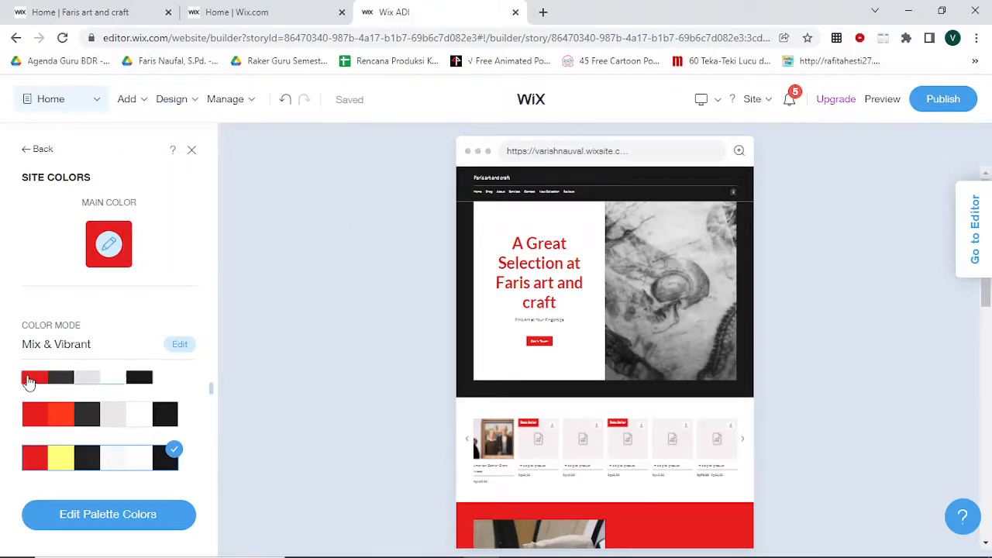
{"action": "scroll", "coordinate": [72, 431], "scroll_direction": "up", "scroll_amount": 1}
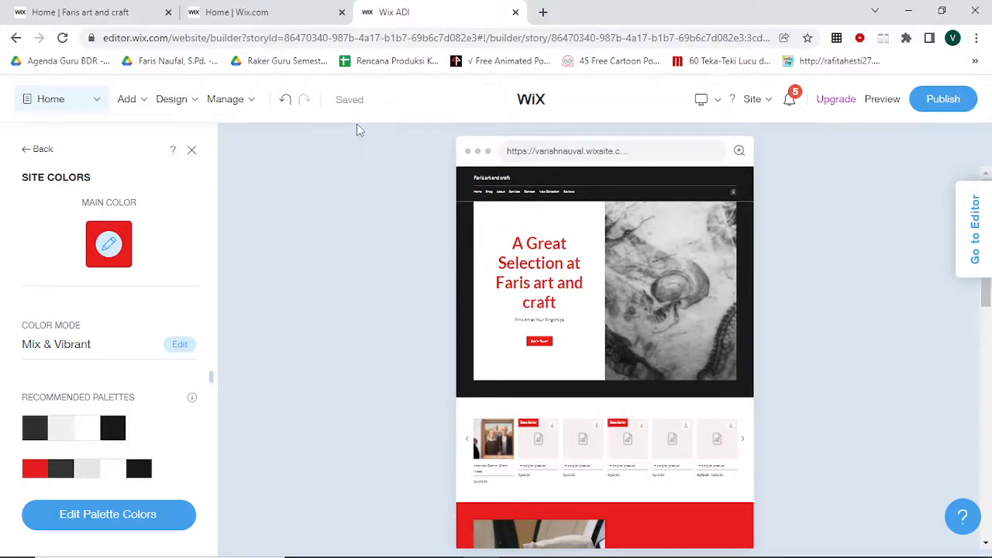
{"action": "left_click", "coordinate": [192, 152]}
Browse the available site font sets and apply the Prestige set to the site
{"action": "mouse_move", "coordinate": [184, 103]}
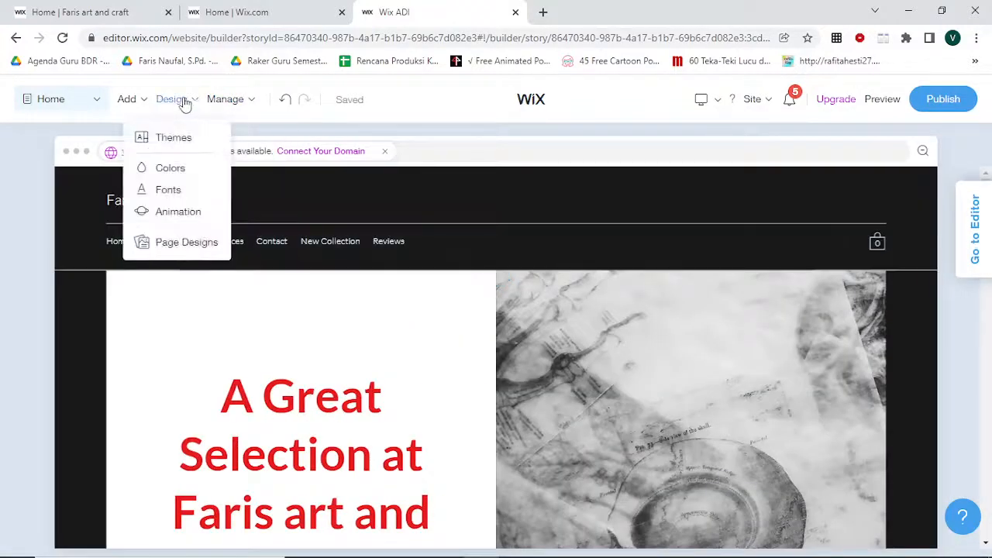
{"action": "left_click", "coordinate": [169, 193]}
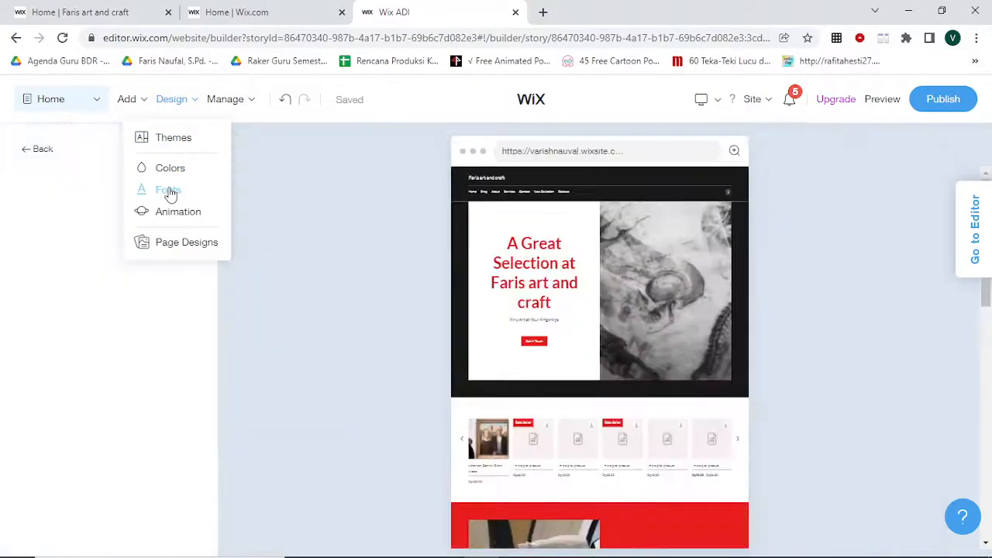
{"action": "scroll", "coordinate": [118, 399], "scroll_direction": "down", "scroll_amount": 3}
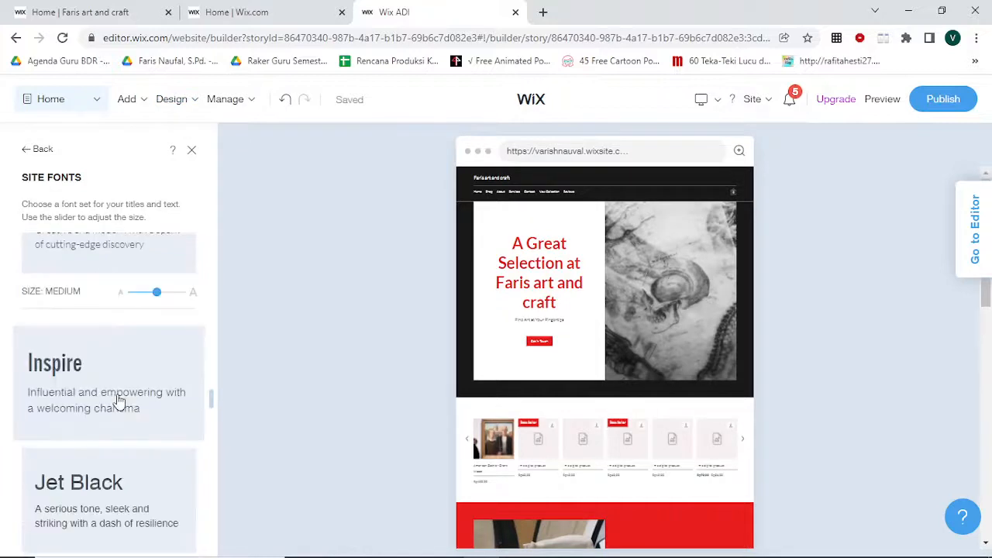
{"action": "scroll", "coordinate": [118, 401], "scroll_direction": "down", "scroll_amount": 8}
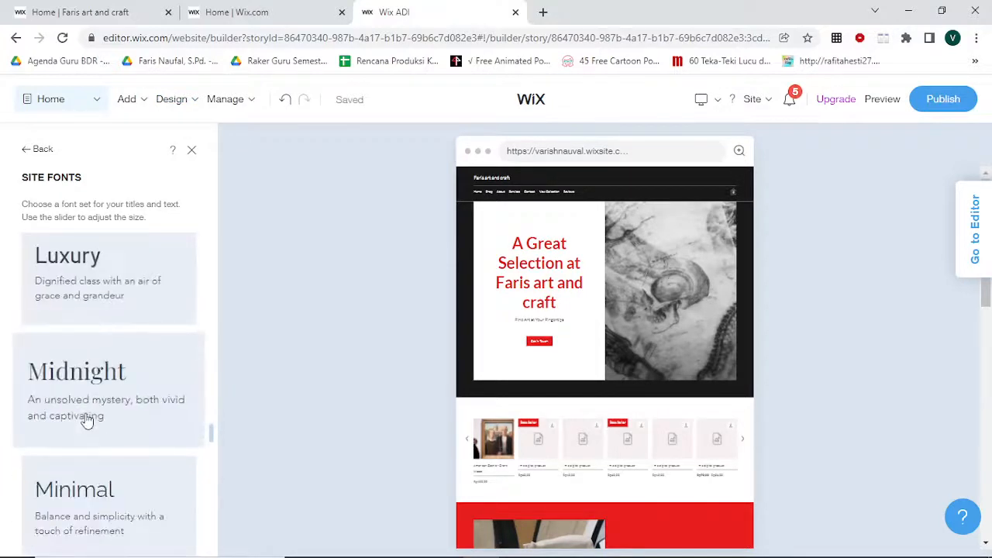
{"action": "scroll", "coordinate": [88, 419], "scroll_direction": "down", "scroll_amount": 2}
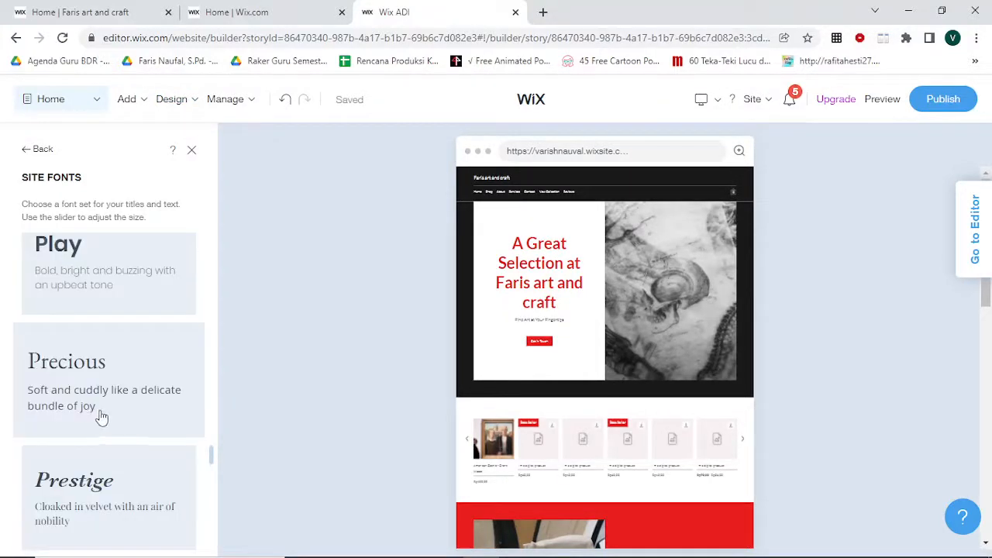
{"action": "scroll", "coordinate": [100, 417], "scroll_direction": "down", "scroll_amount": 1}
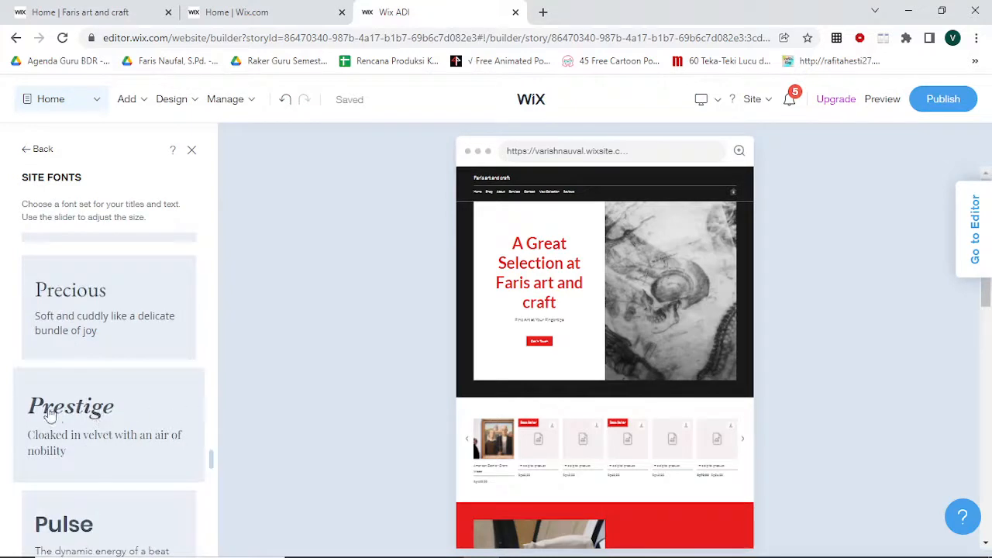
{"action": "left_click", "coordinate": [72, 416]}
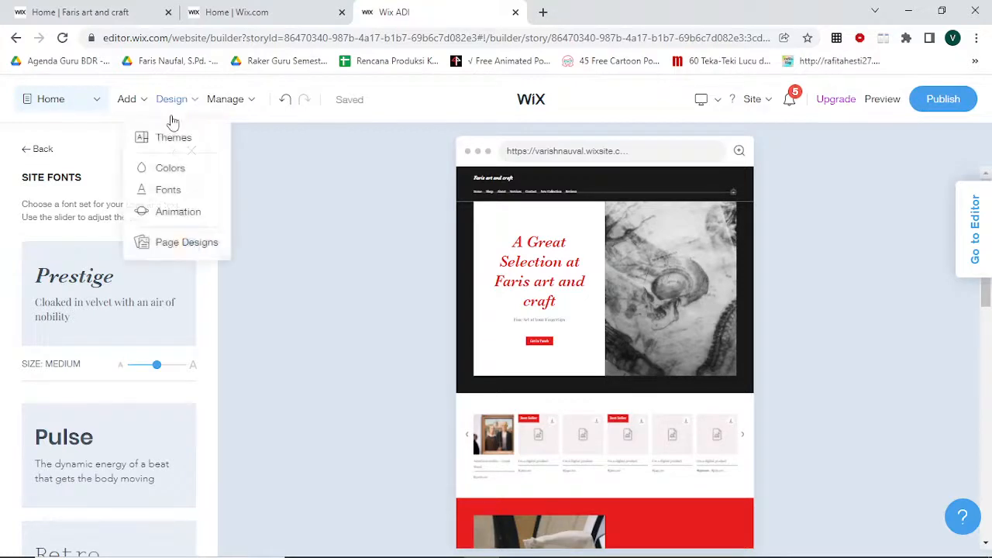
{"action": "scroll", "coordinate": [127, 372], "scroll_direction": "down", "scroll_amount": 2}
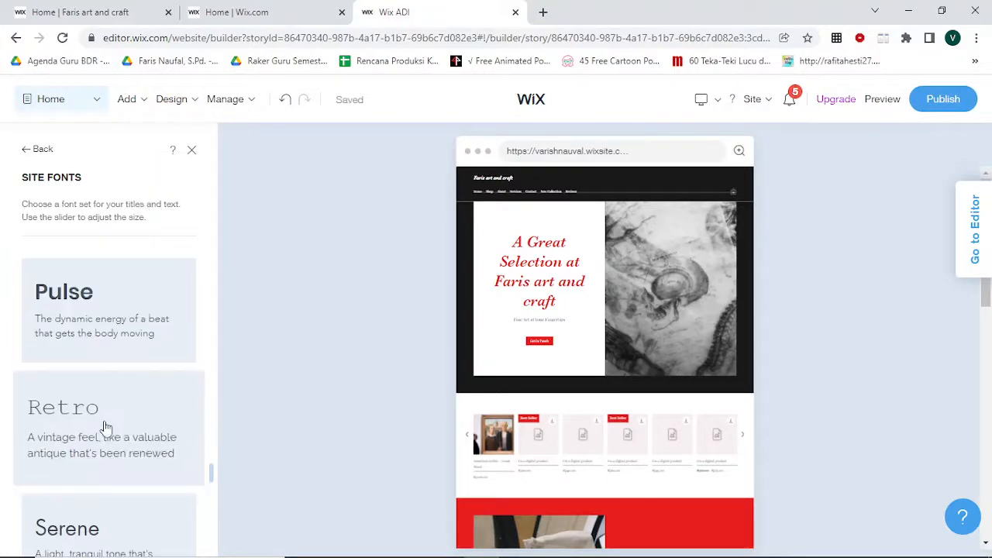
{"action": "scroll", "coordinate": [101, 430], "scroll_direction": "down", "scroll_amount": 2}
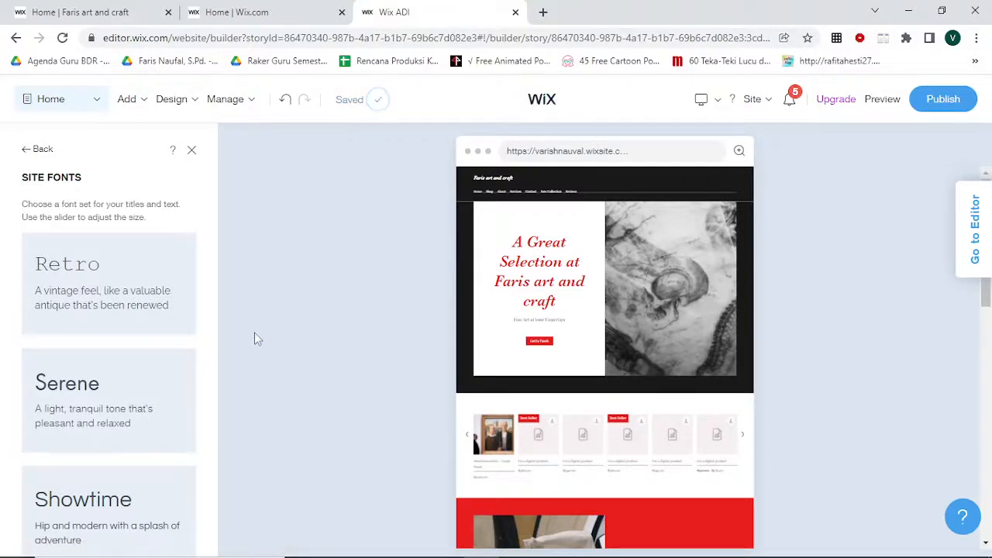
Set the site animation type to Slide and review the Home page with it
{"action": "mouse_move", "coordinate": [167, 99]}
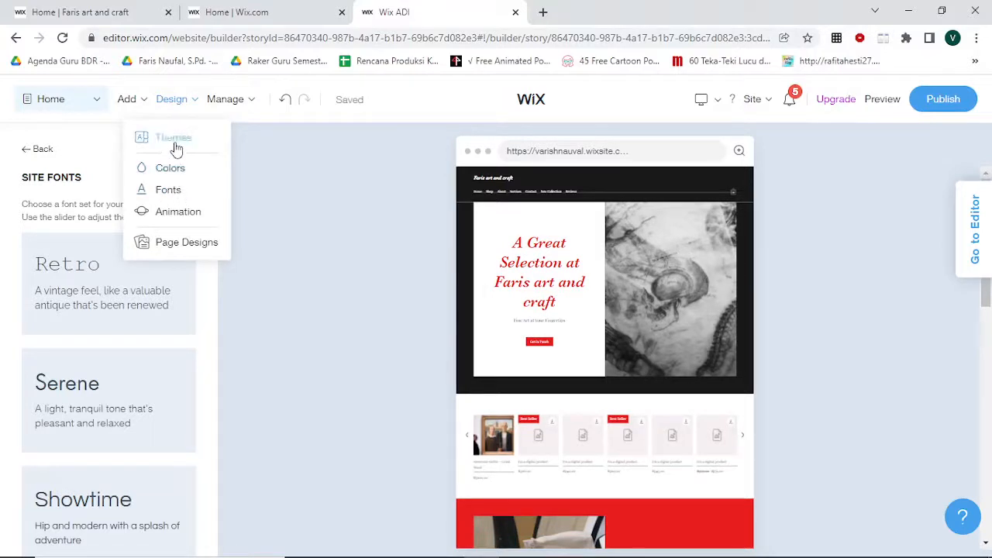
{"action": "left_click", "coordinate": [185, 220]}
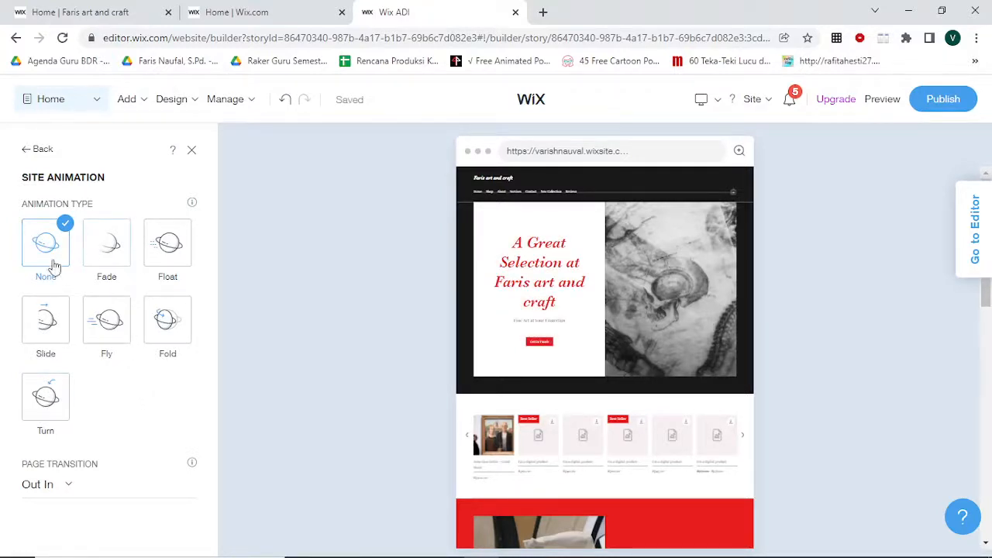
{"action": "left_click", "coordinate": [48, 331]}
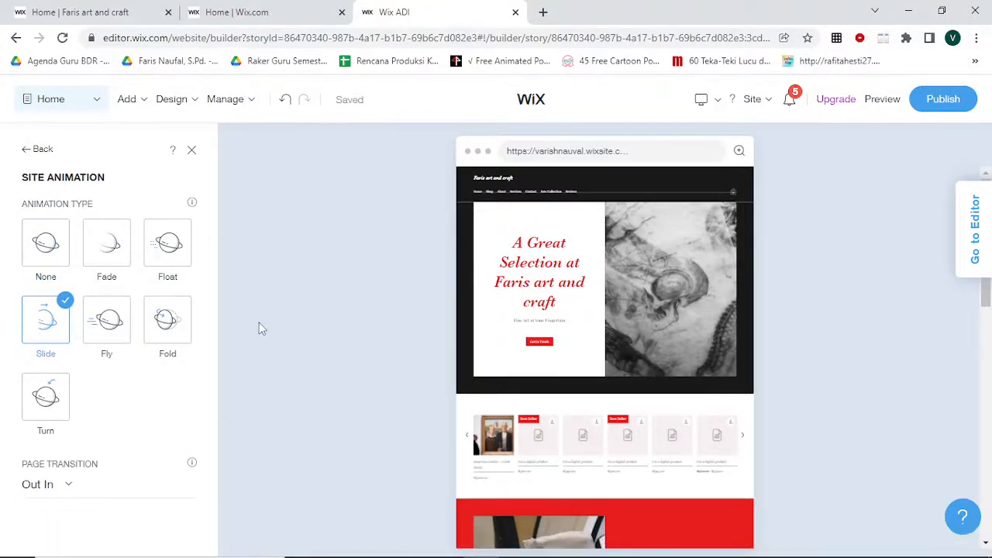
{"action": "left_click", "coordinate": [193, 152]}
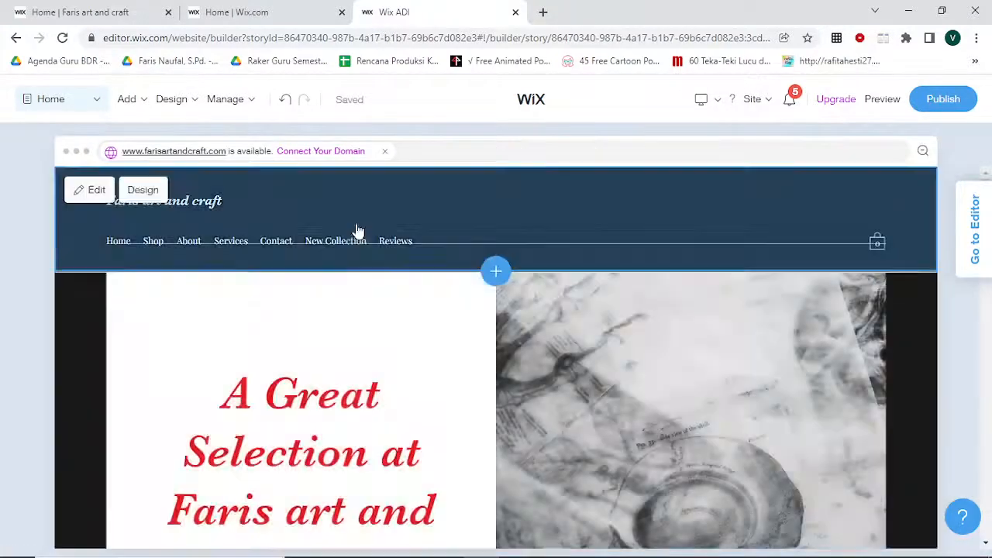
{"action": "scroll", "coordinate": [267, 445], "scroll_direction": "down", "scroll_amount": 6}
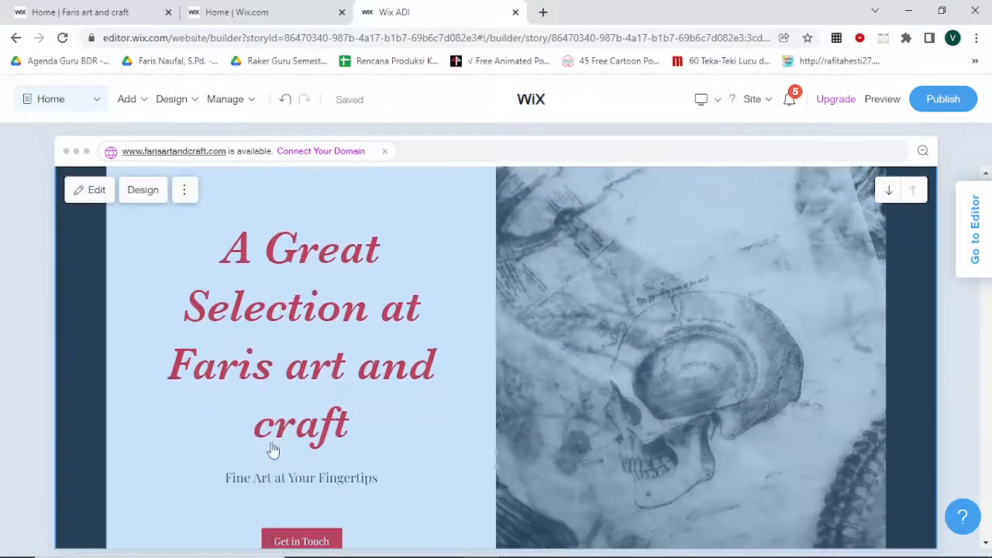
{"action": "scroll", "coordinate": [272, 445], "scroll_direction": "down", "scroll_amount": 3}
{"action": "scroll", "coordinate": [274, 441], "scroll_direction": "up", "scroll_amount": 6}
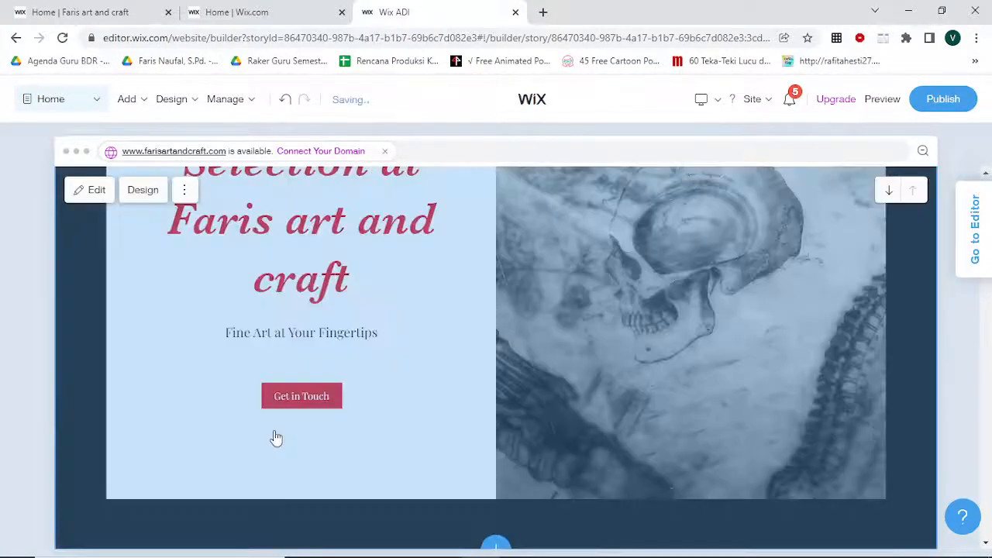
{"action": "scroll", "coordinate": [291, 434], "scroll_direction": "down", "scroll_amount": 18}
{"action": "scroll", "coordinate": [302, 429], "scroll_direction": "down", "scroll_amount": 15}
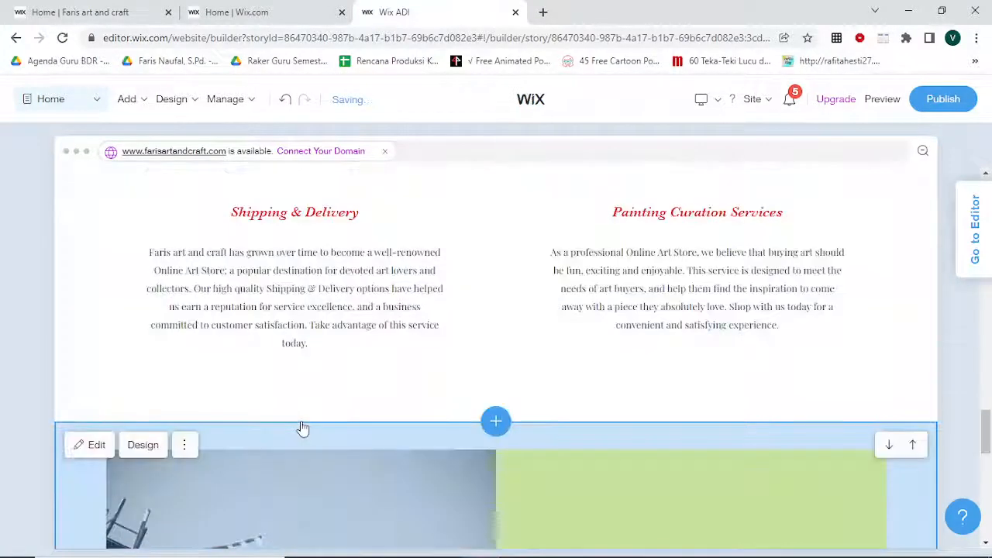
{"action": "scroll", "coordinate": [302, 428], "scroll_direction": "up", "scroll_amount": 20}
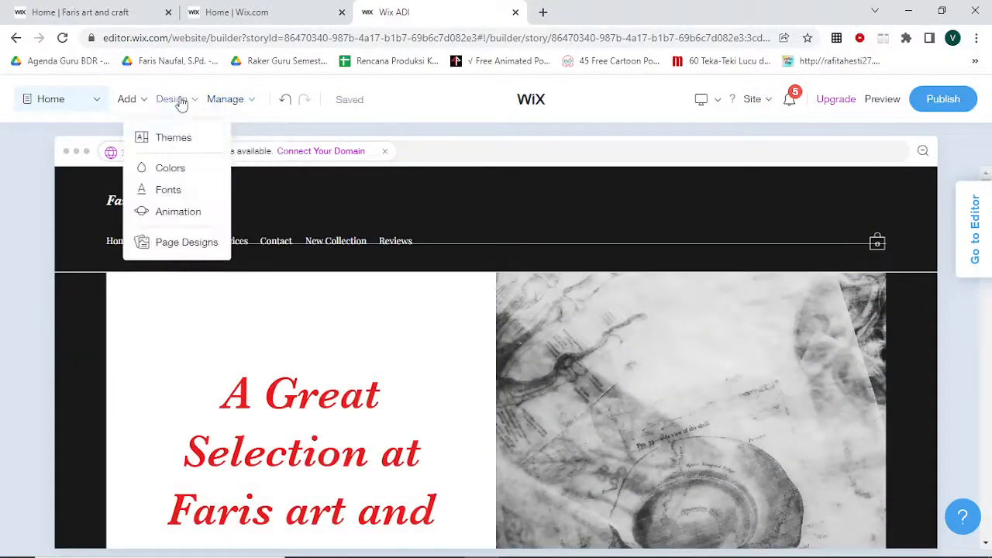
Compare the optimized page designs, apply the one with the full-width header image and white menu bar to the Home page, and review the page
{"action": "left_click", "coordinate": [180, 247]}
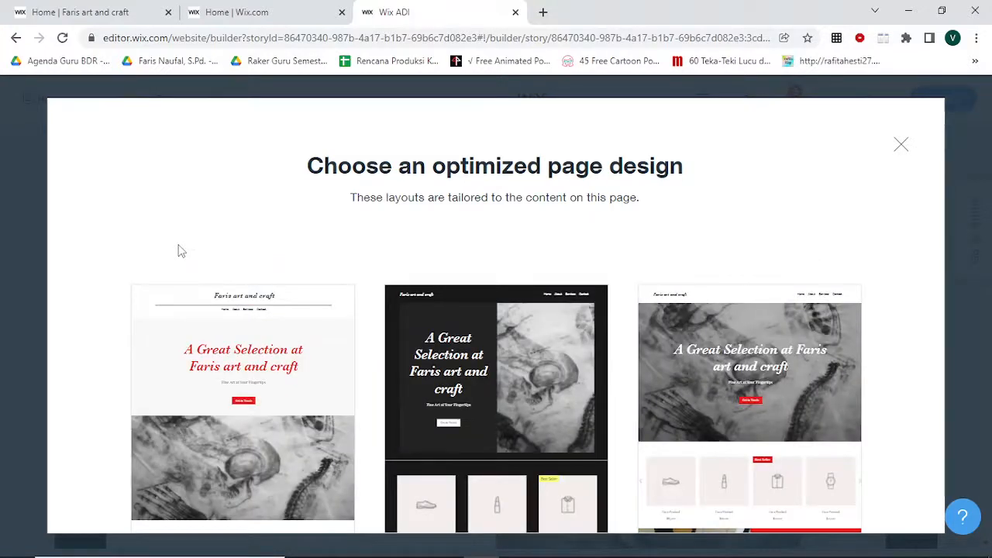
{"action": "mouse_move", "coordinate": [773, 414]}
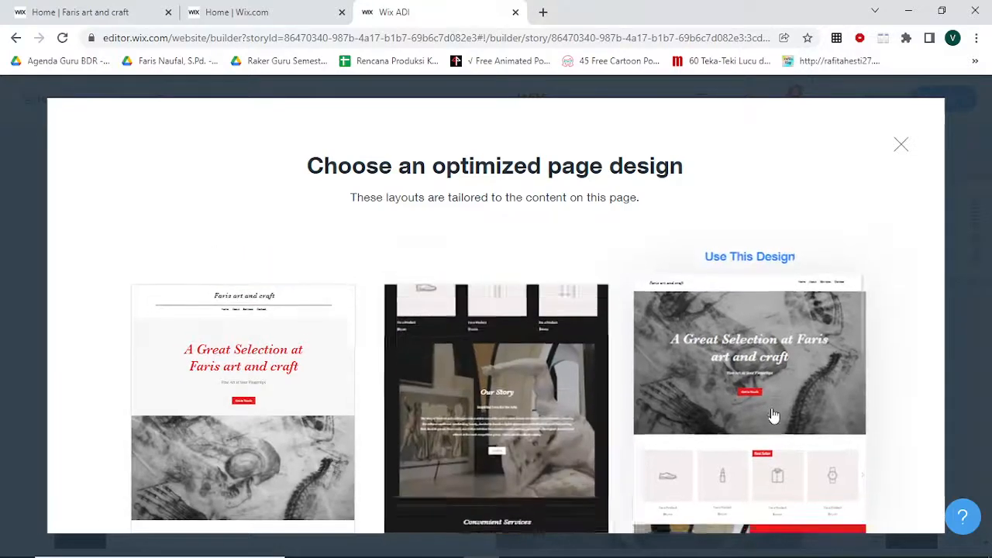
{"action": "mouse_move", "coordinate": [228, 364]}
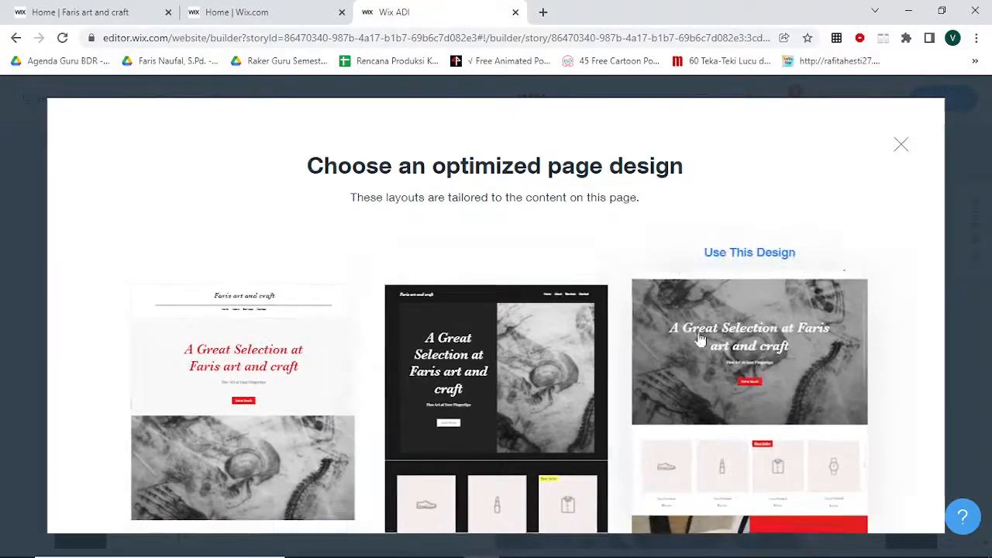
{"action": "mouse_move", "coordinate": [476, 258]}
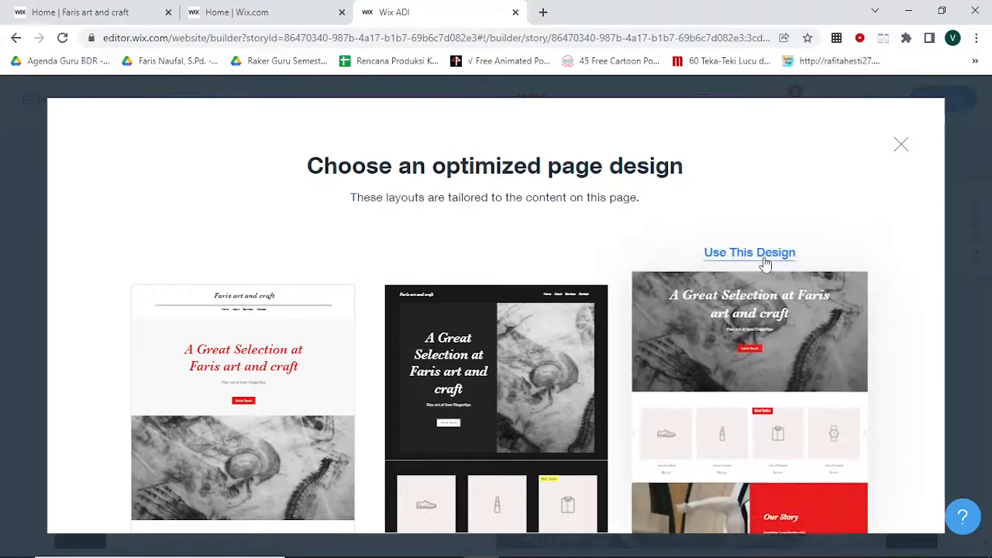
{"action": "left_click", "coordinate": [763, 254]}
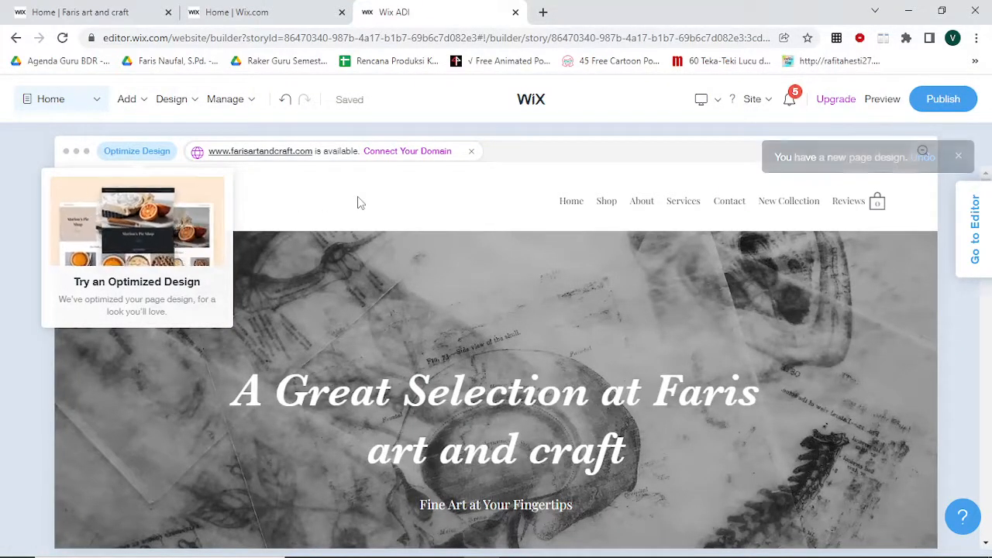
{"action": "left_click", "coordinate": [186, 104]}
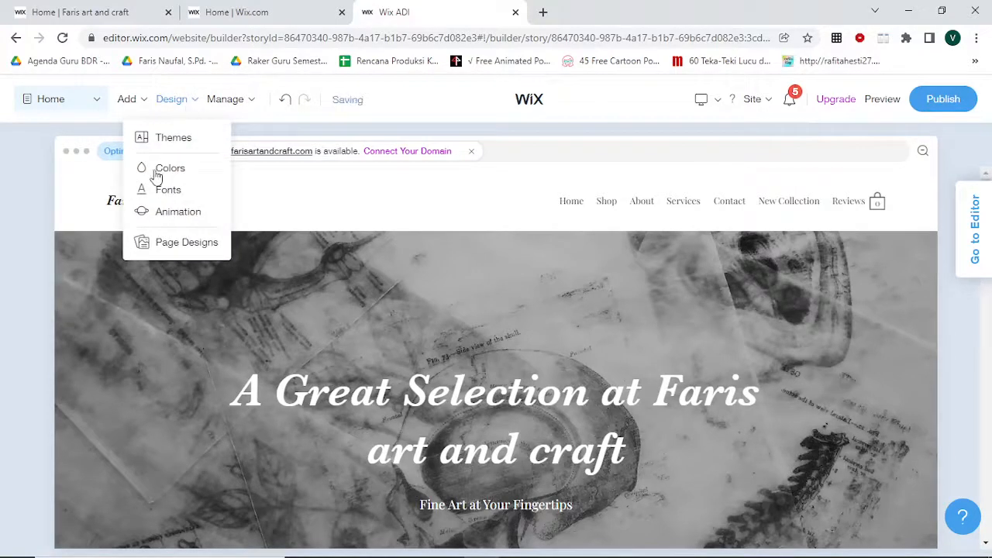
{"action": "scroll", "coordinate": [470, 359], "scroll_direction": "down", "scroll_amount": 5}
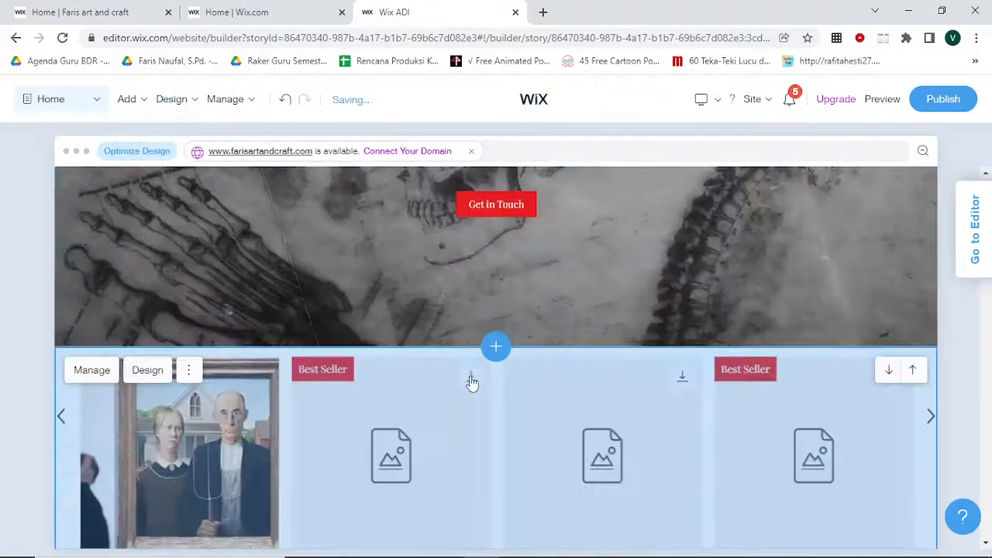
{"action": "scroll", "coordinate": [471, 381], "scroll_direction": "down", "scroll_amount": 10}
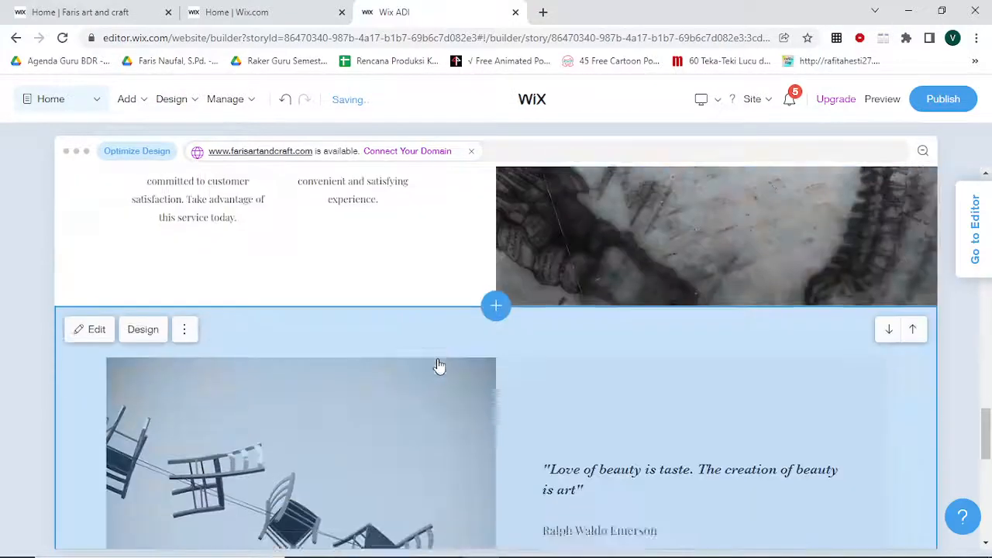
{"action": "scroll", "coordinate": [439, 366], "scroll_direction": "down", "scroll_amount": 5}
{"action": "scroll", "coordinate": [435, 369], "scroll_direction": "up", "scroll_amount": 8}
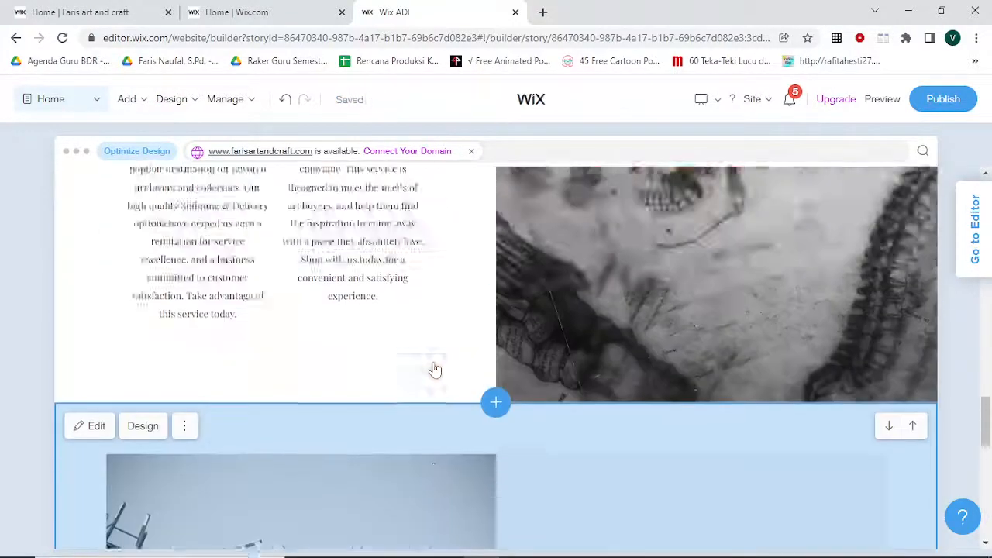
Open the store management dashboard from the Home page and examine its setup checklist, business overview and available sections
{"action": "scroll", "coordinate": [436, 369], "scroll_direction": "up", "scroll_amount": 12}
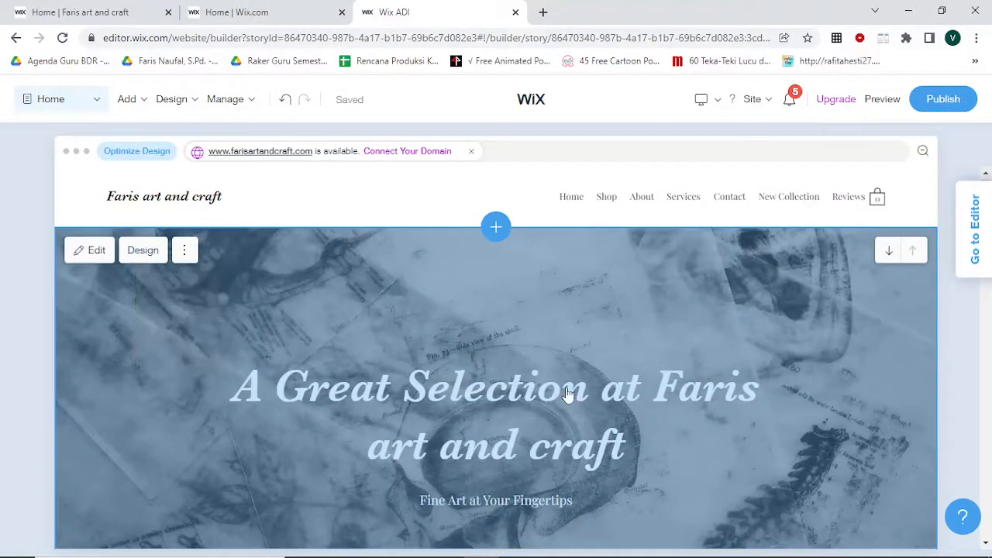
{"action": "scroll", "coordinate": [448, 429], "scroll_direction": "down", "scroll_amount": 6}
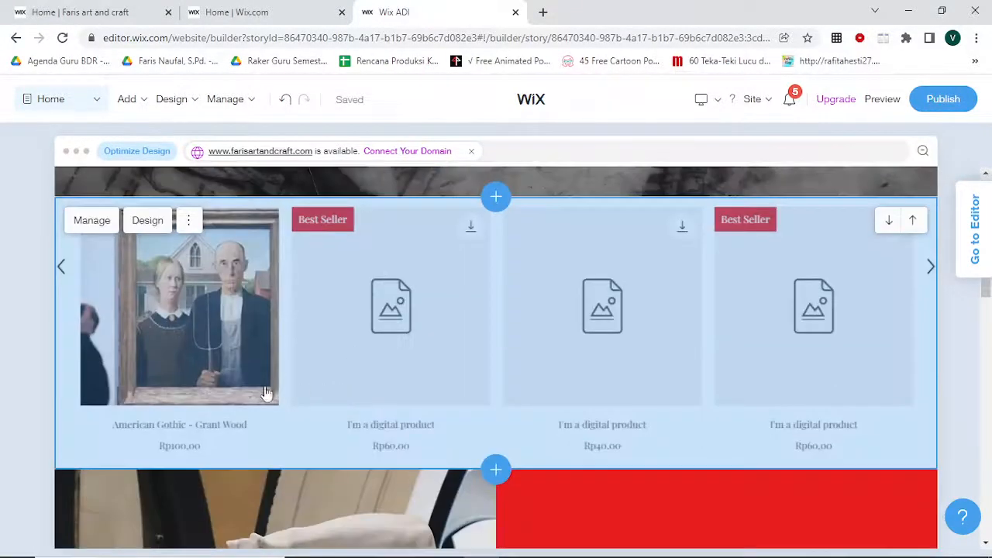
{"action": "scroll", "coordinate": [232, 391], "scroll_direction": "up", "scroll_amount": 7}
{"action": "scroll", "coordinate": [219, 387], "scroll_direction": "up", "scroll_amount": 2}
{"action": "mouse_move", "coordinate": [235, 108]}
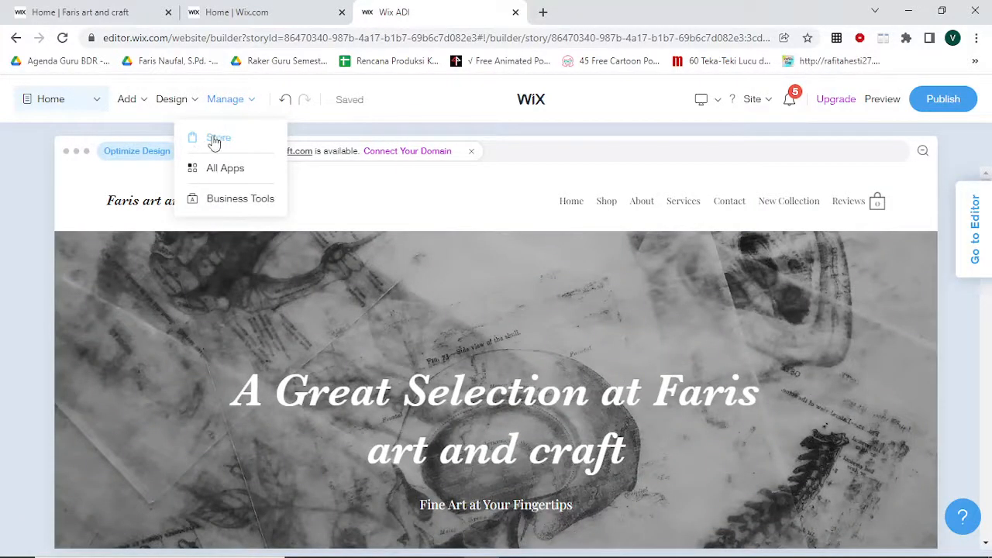
{"action": "left_click", "coordinate": [217, 139]}
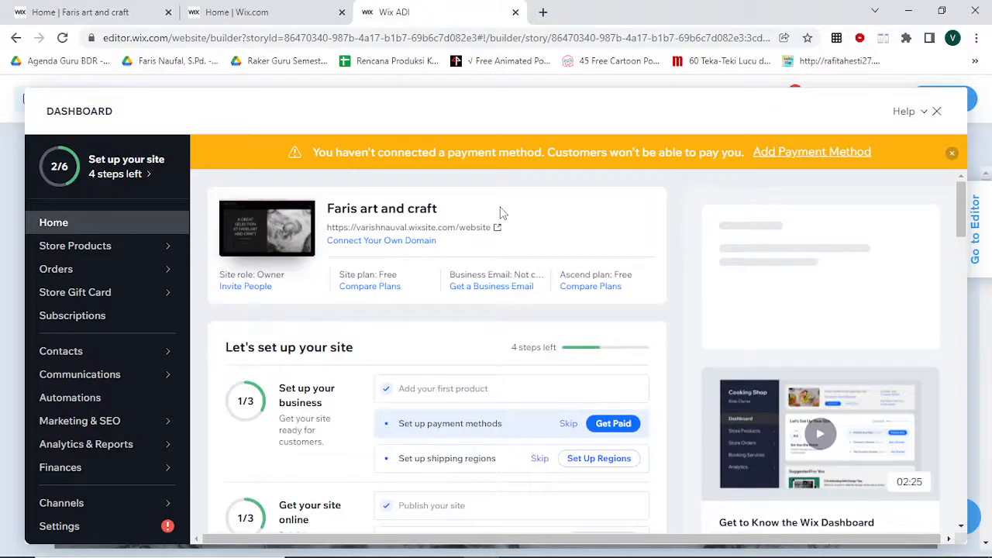
{"action": "scroll", "coordinate": [492, 352], "scroll_direction": "down", "scroll_amount": 2}
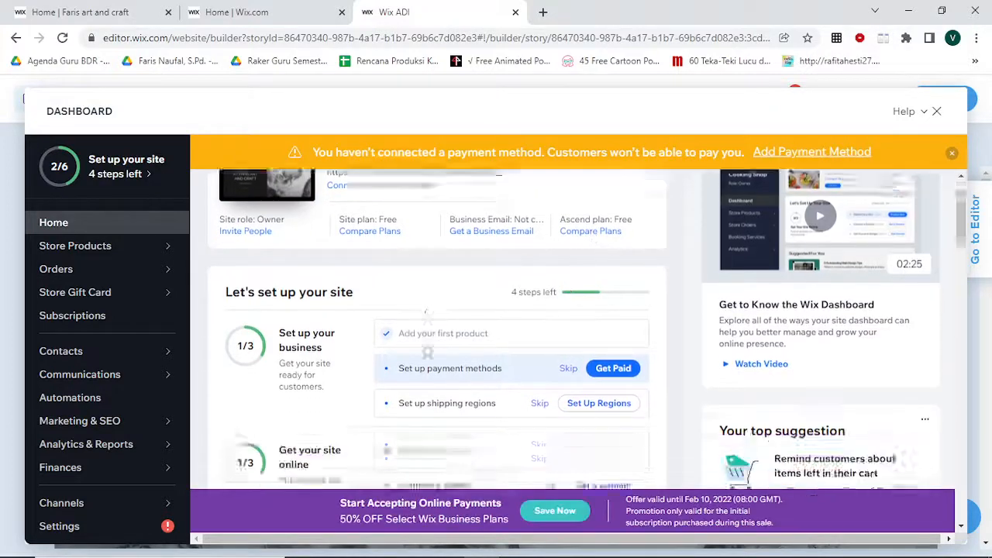
{"action": "scroll", "coordinate": [370, 323], "scroll_direction": "down", "scroll_amount": 2}
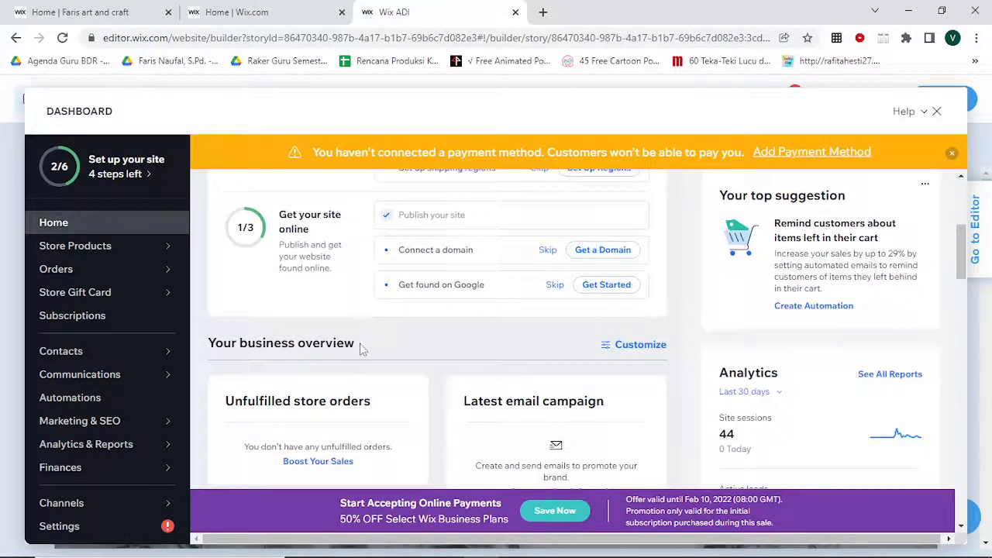
{"action": "scroll", "coordinate": [361, 348], "scroll_direction": "down", "scroll_amount": 2}
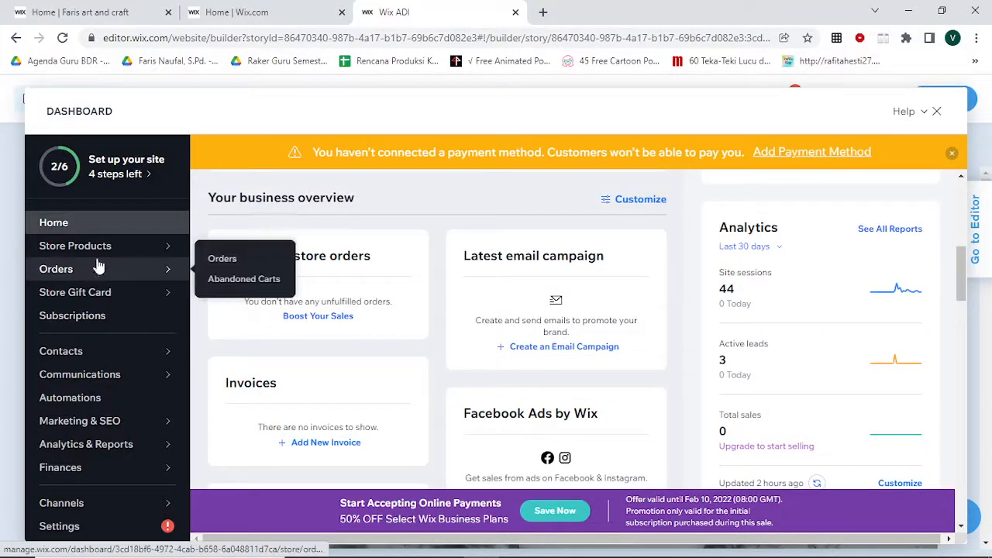
{"action": "mouse_move", "coordinate": [74, 276]}
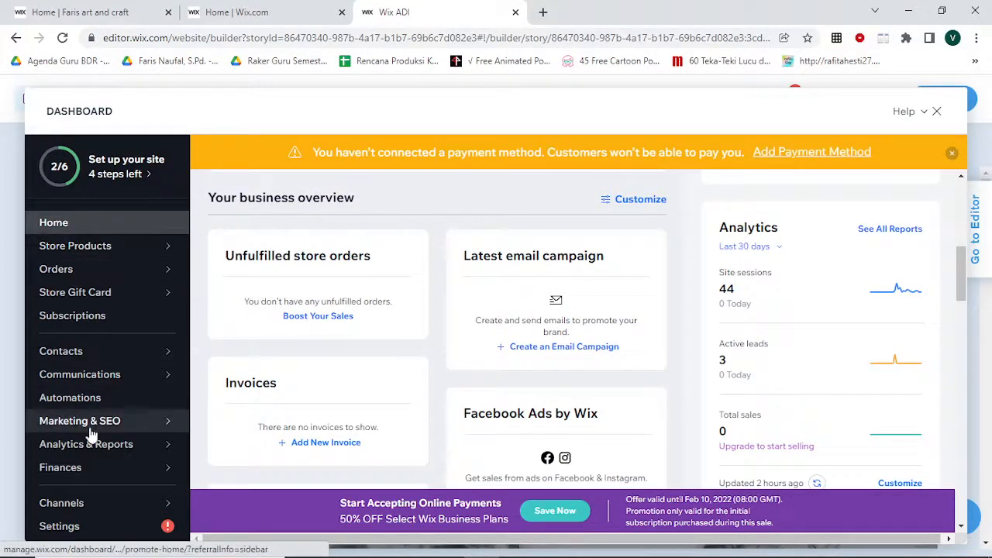
{"action": "scroll", "coordinate": [598, 355], "scroll_direction": "up", "scroll_amount": 5}
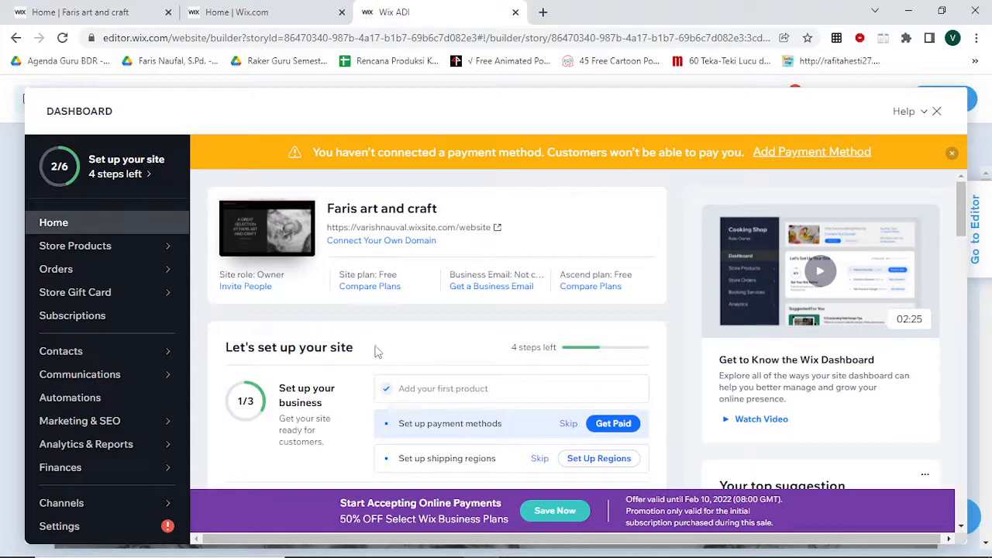
Open the store's product list and start creating a new physical product
{"action": "mouse_move", "coordinate": [75, 254]}
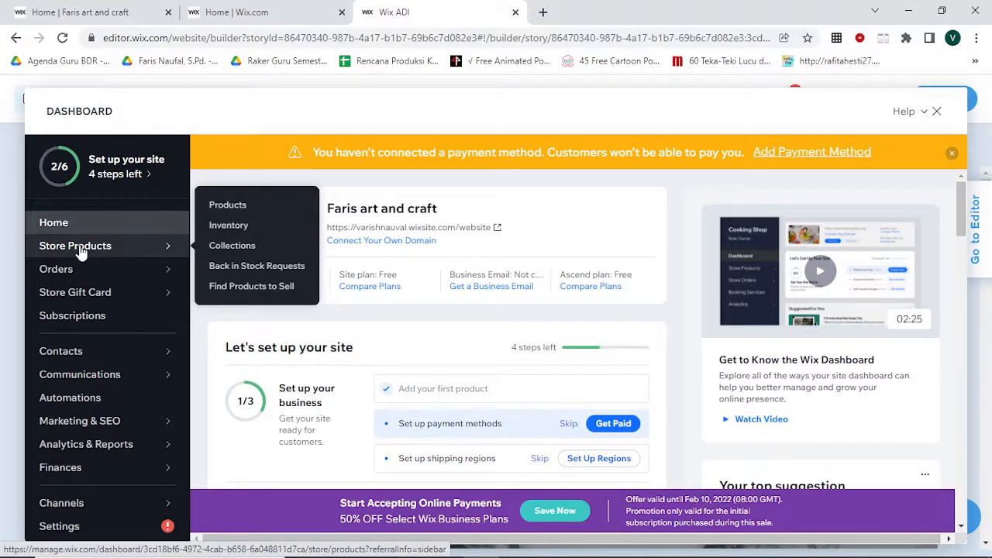
{"action": "left_click", "coordinate": [77, 246]}
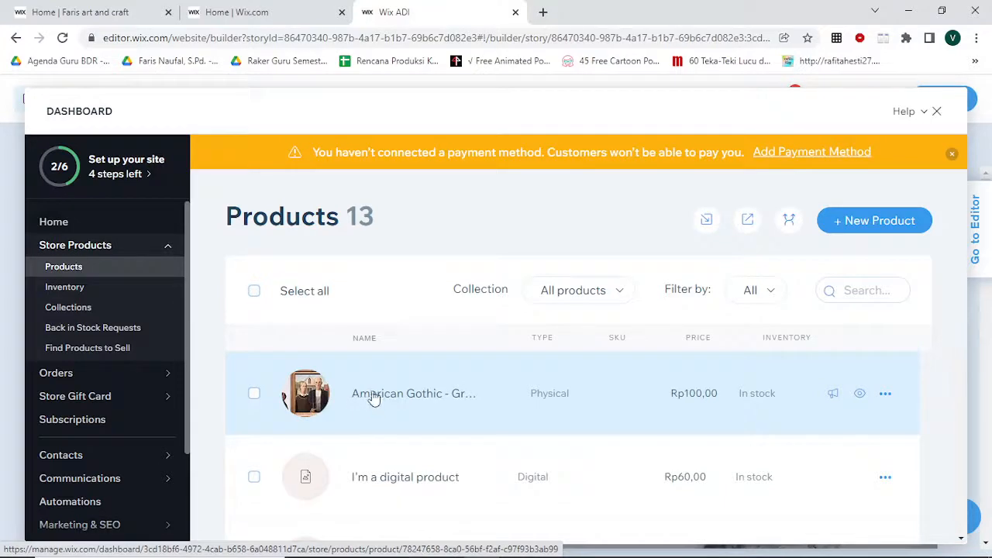
{"action": "scroll", "coordinate": [378, 397], "scroll_direction": "down", "scroll_amount": 2}
{"action": "scroll", "coordinate": [396, 382], "scroll_direction": "up", "scroll_amount": 2}
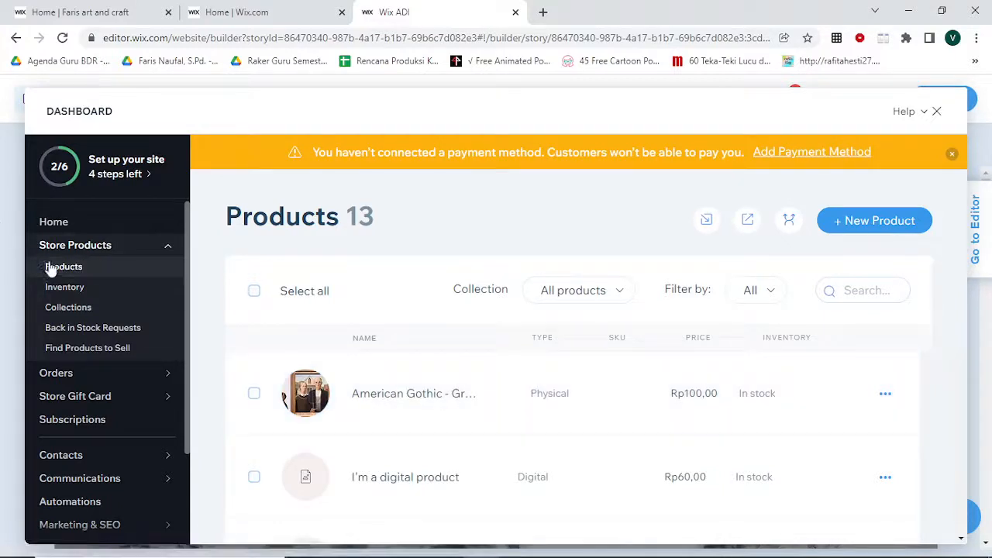
{"action": "mouse_move", "coordinate": [60, 248]}
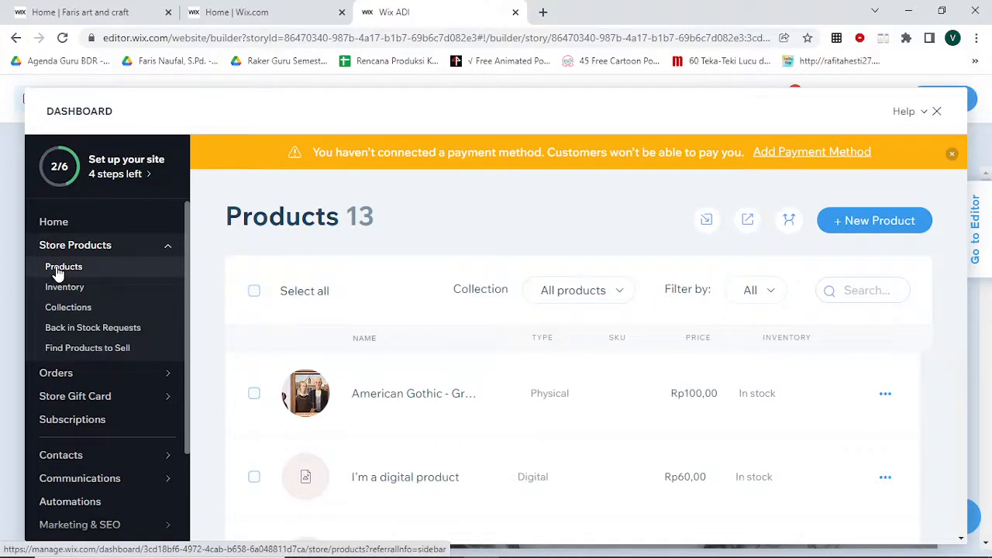
{"action": "left_click", "coordinate": [883, 224]}
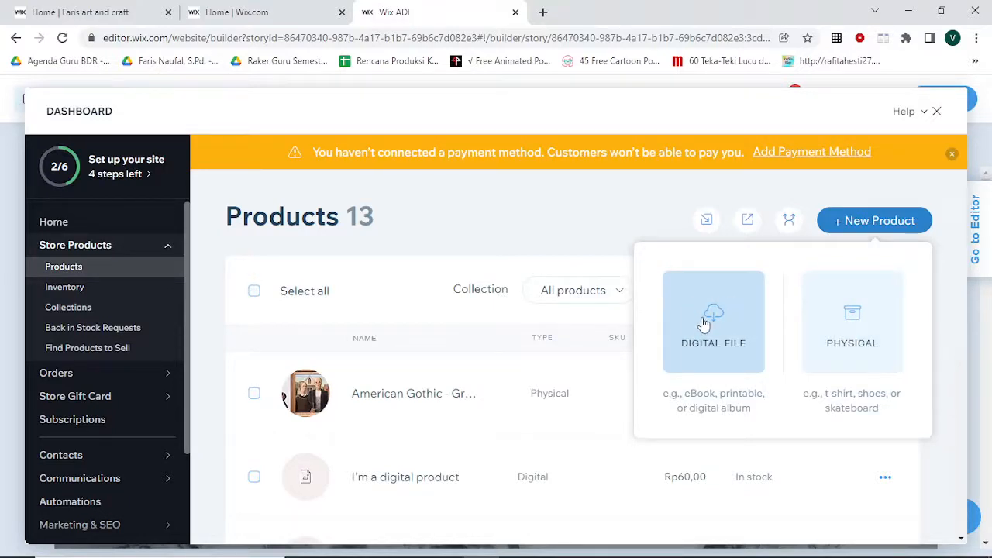
{"action": "left_click", "coordinate": [852, 332]}
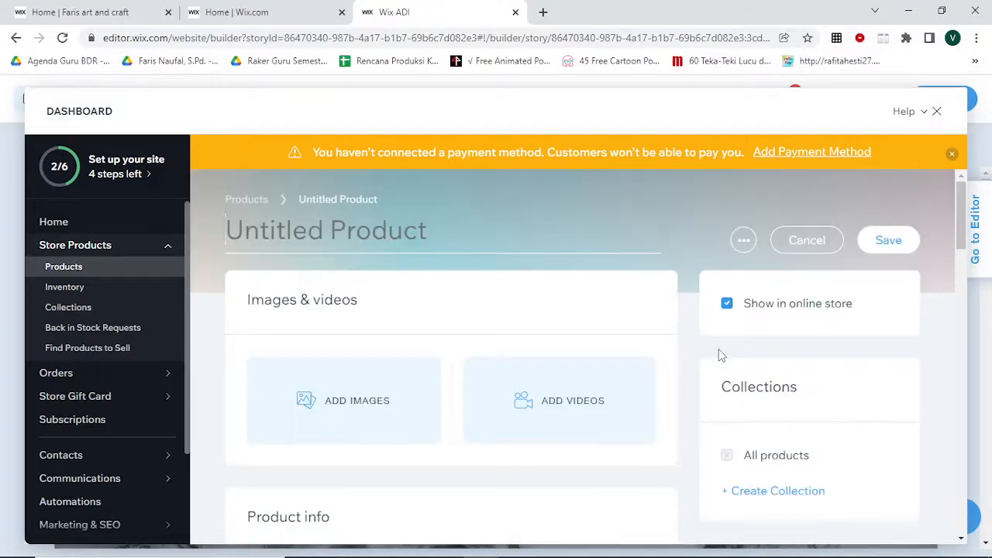
Name the new product "Girl With a Pearl Earring - Johannes Vermeer" by copying the image's file name from the buat wix folder in File Explorer
{"action": "mouse_move", "coordinate": [664, 548]}
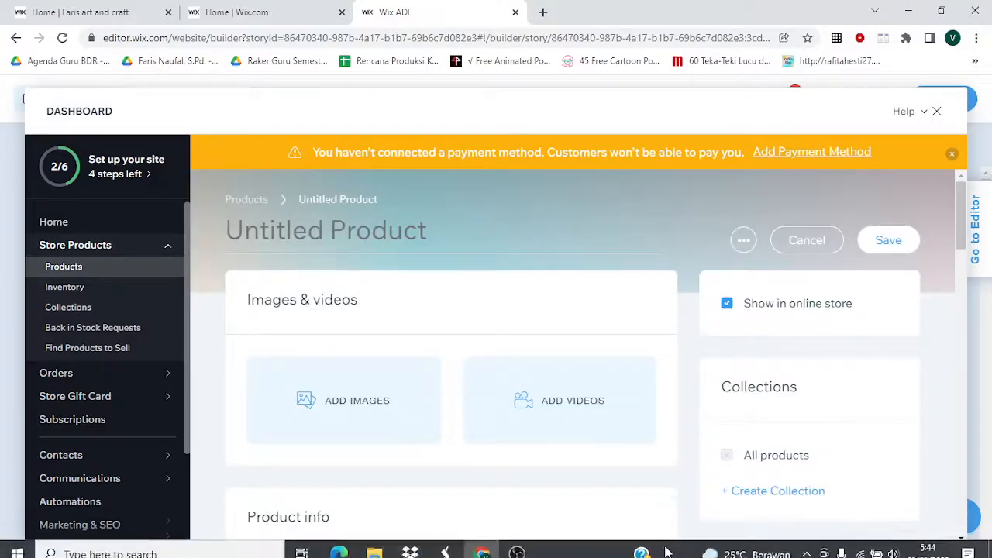
{"action": "left_click", "coordinate": [375, 545]}
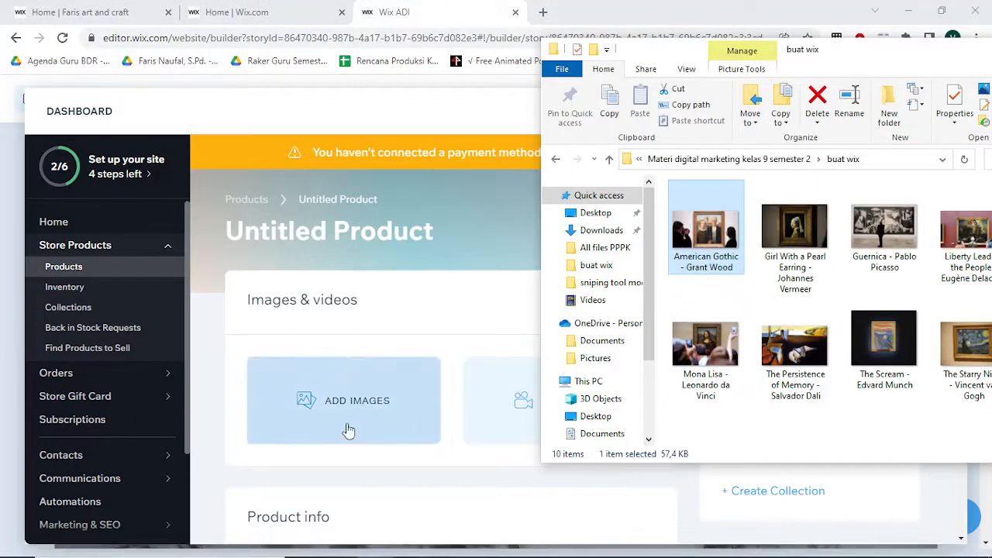
{"action": "left_click_drag", "start_coordinate": [855, 60], "coordinate": [777, 53]}
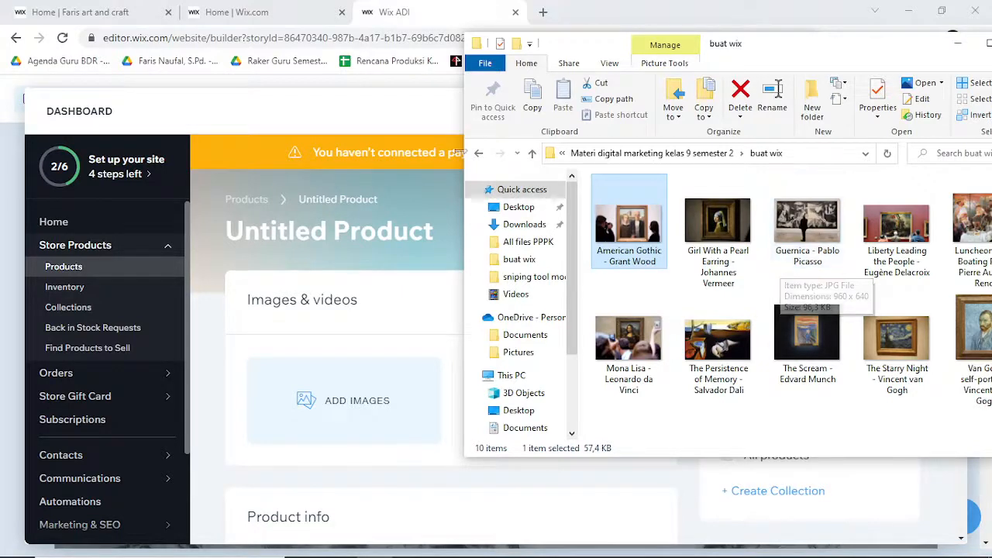
{"action": "left_click", "coordinate": [283, 231]}
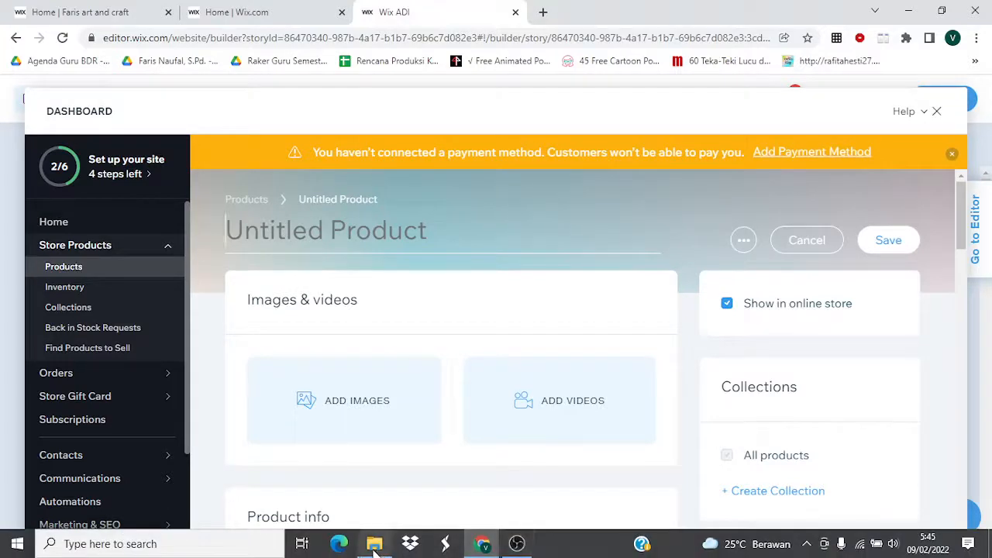
{"action": "left_click", "coordinate": [374, 550]}
{"action": "left_click", "coordinate": [719, 268]}
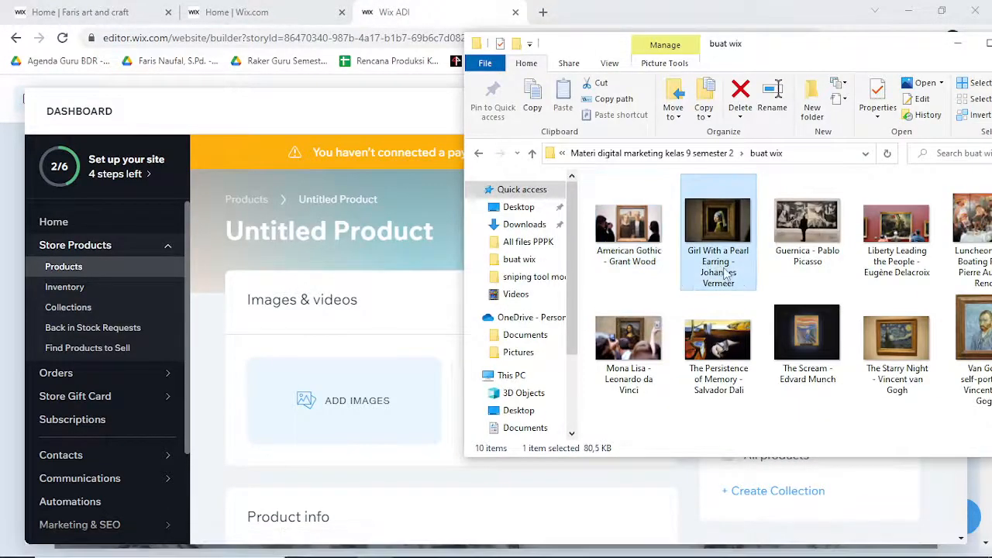
{"action": "right_click", "coordinate": [726, 279]}
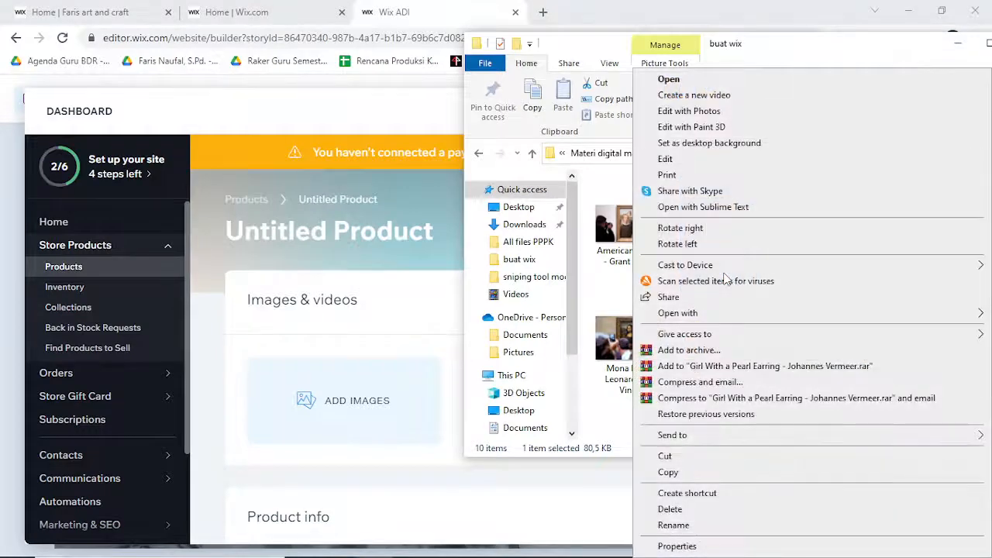
{"action": "left_click", "coordinate": [668, 526]}
{"action": "key", "text": "ctrl+c"}
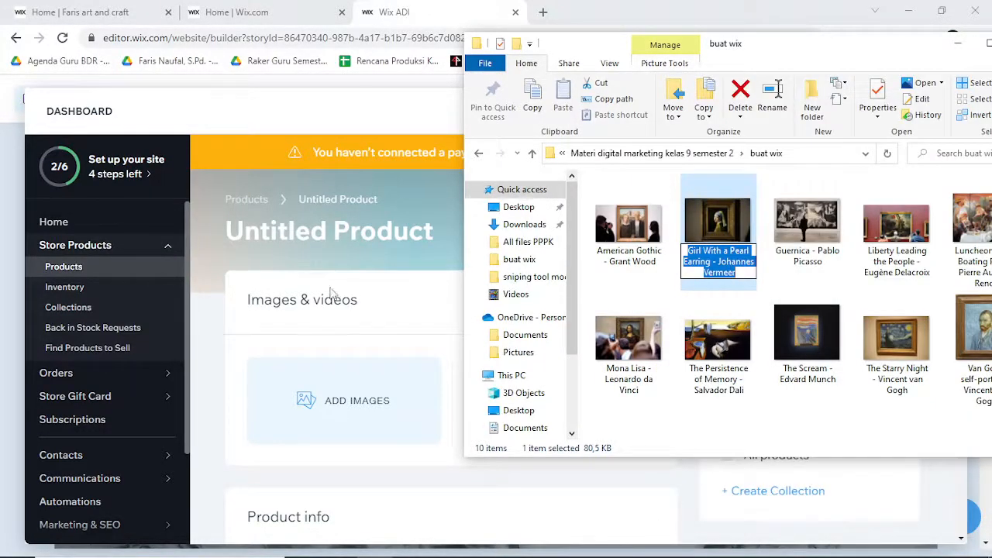
{"action": "left_click", "coordinate": [330, 252]}
{"action": "left_click", "coordinate": [328, 235]}
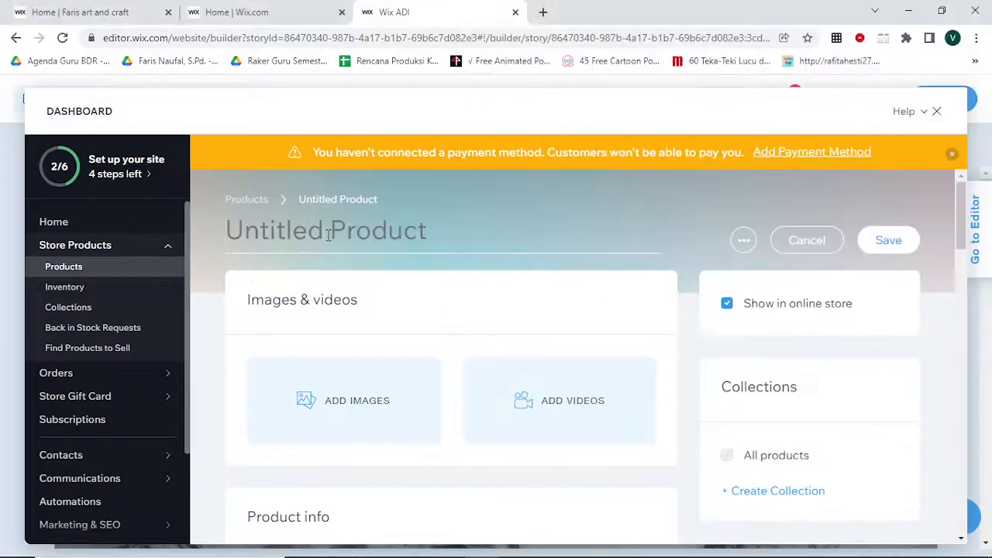
{"action": "key", "text": "ctrl+v"}
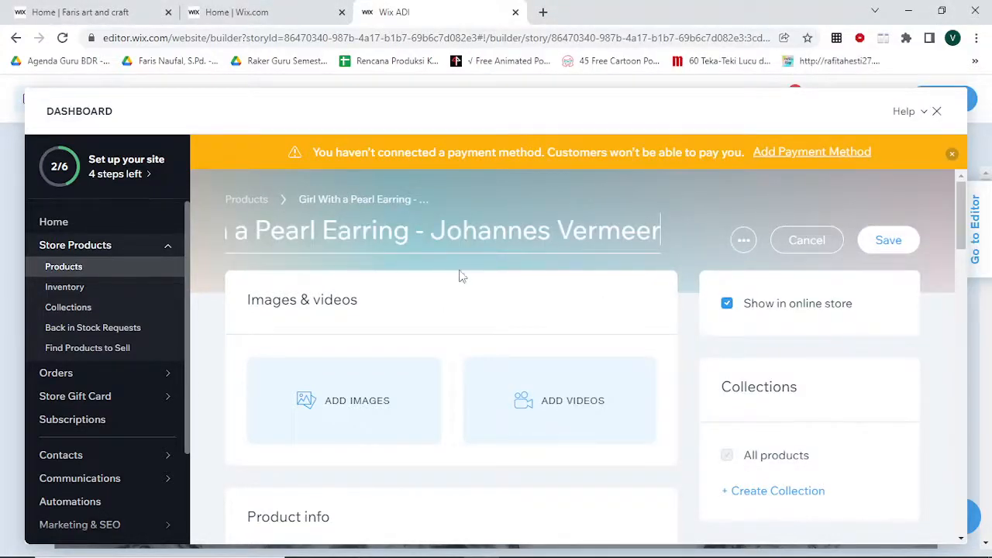
Upload the Girl With a Pearl Earring image from the buat wix folder to the site files and add it to the product
{"action": "scroll", "coordinate": [419, 342], "scroll_direction": "down", "scroll_amount": 1}
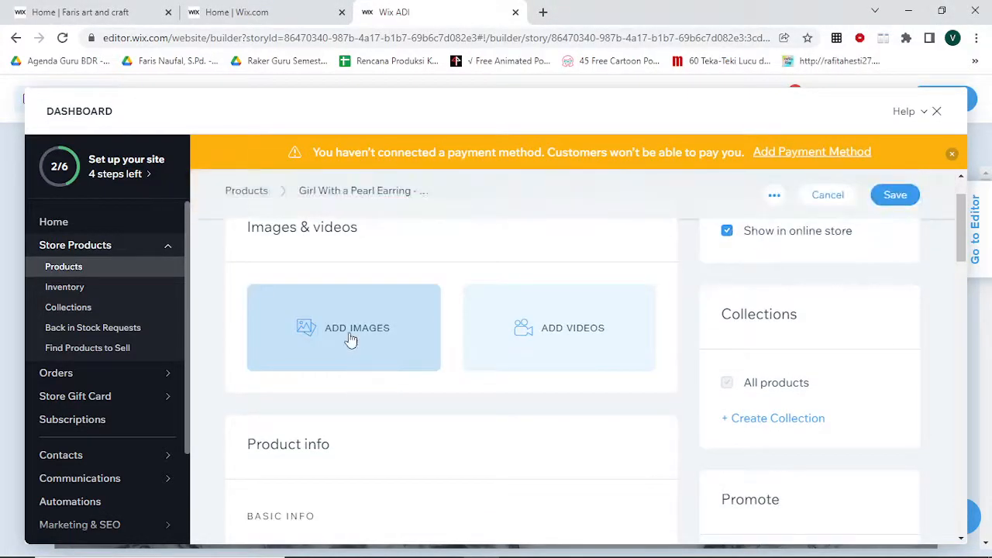
{"action": "left_click", "coordinate": [351, 340]}
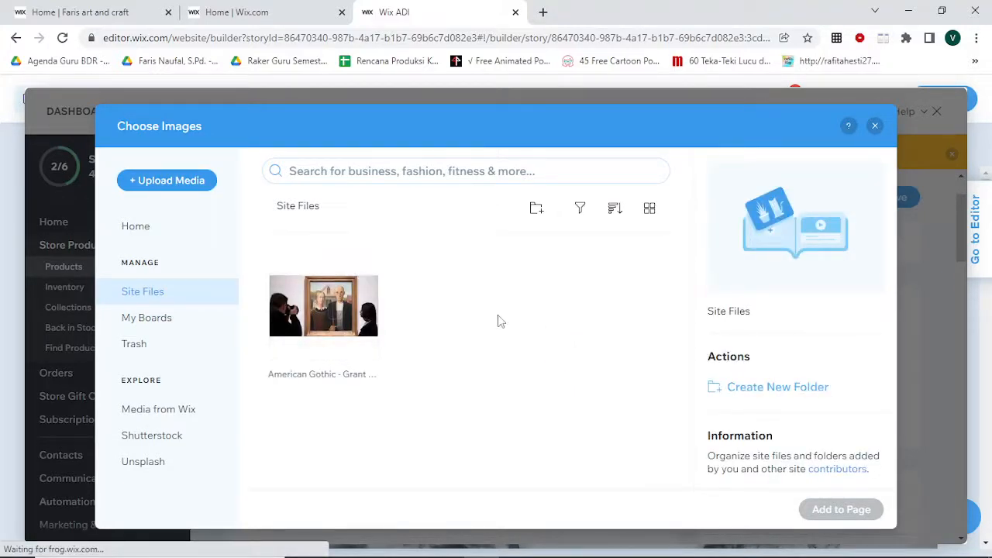
{"action": "left_click", "coordinate": [164, 181]}
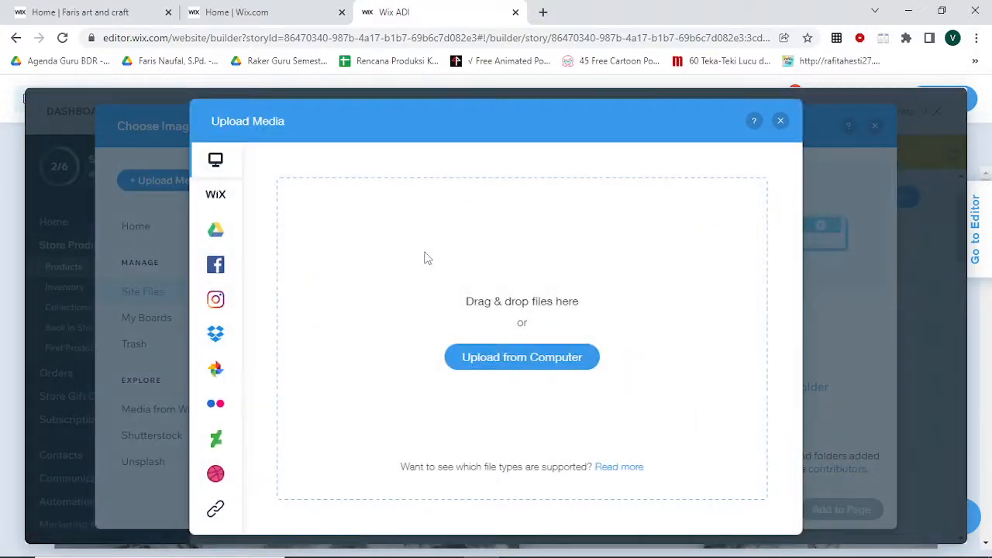
{"action": "left_click", "coordinate": [375, 545]}
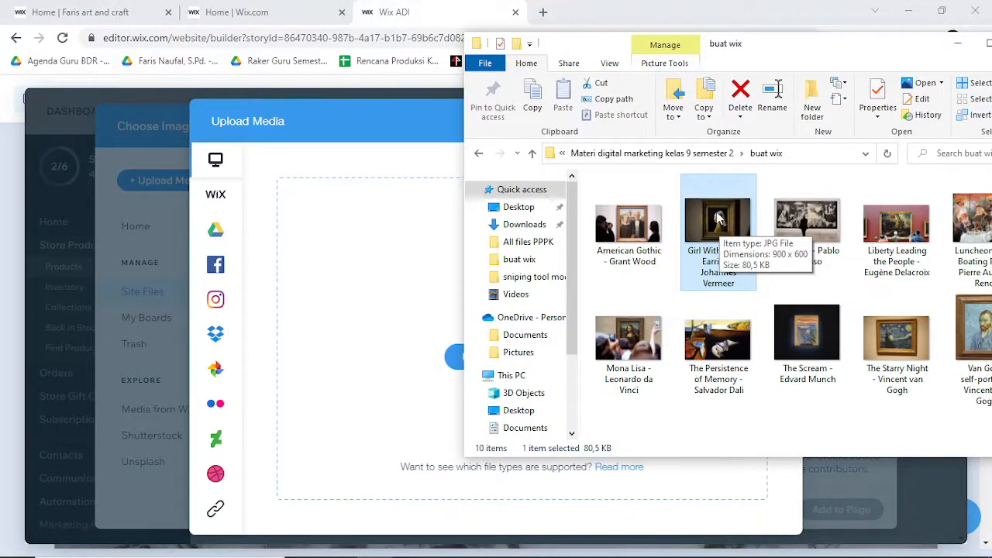
{"action": "left_click_drag", "start_coordinate": [718, 220], "coordinate": [379, 357]}
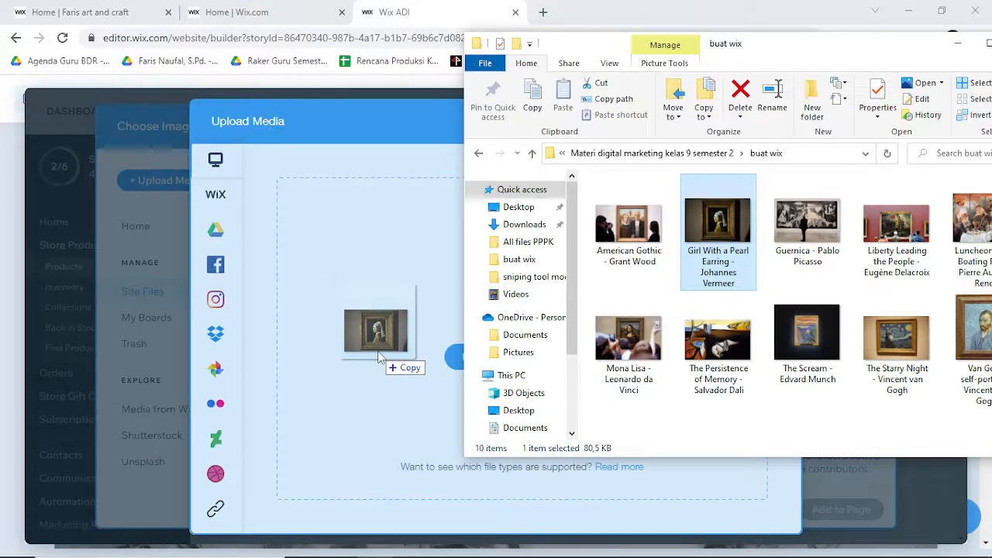
{"action": "left_click_drag", "start_coordinate": [380, 356], "coordinate": [380, 355]}
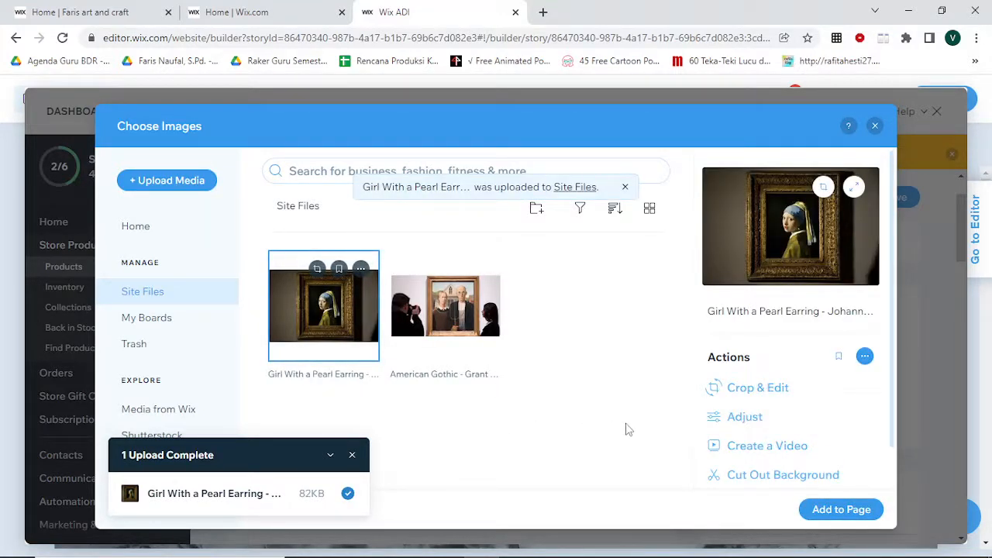
{"action": "scroll", "coordinate": [809, 399], "scroll_direction": "down", "scroll_amount": 2}
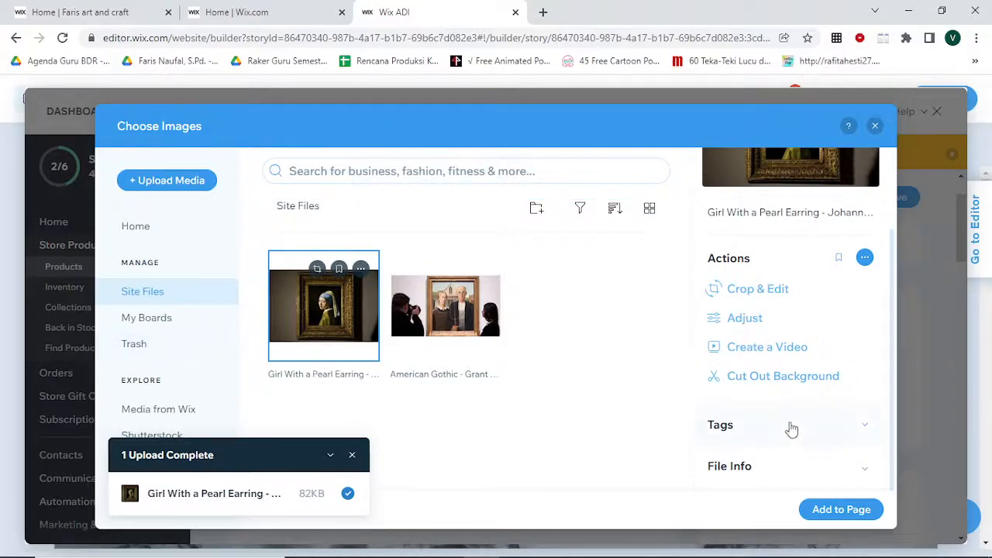
{"action": "left_click", "coordinate": [841, 513]}
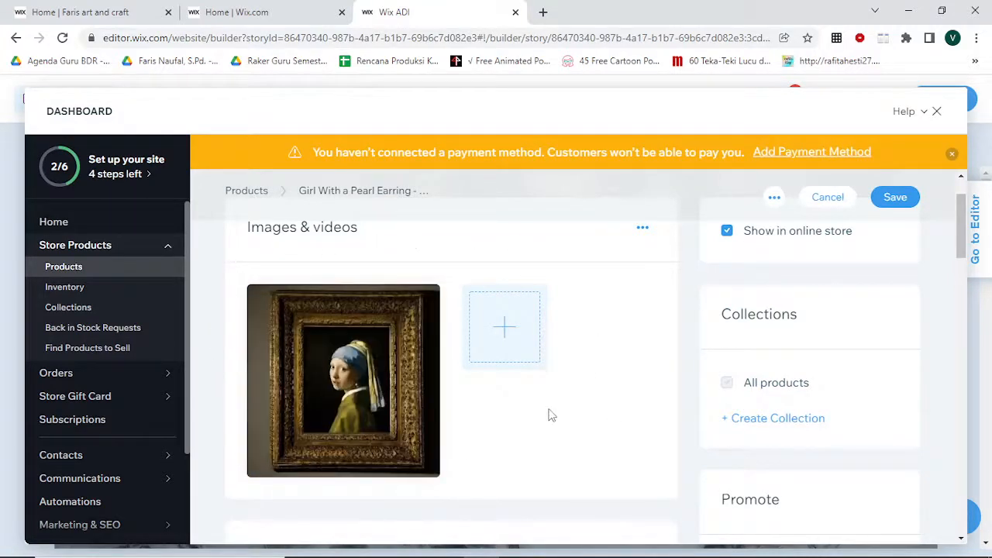
Enter "Karya mata pelajaran art kelas 9 semester 1" as the description of the Girl With a Pearl Earring product
{"action": "scroll", "coordinate": [552, 413], "scroll_direction": "down", "scroll_amount": 1}
{"action": "scroll", "coordinate": [554, 412], "scroll_direction": "up", "scroll_amount": 2}
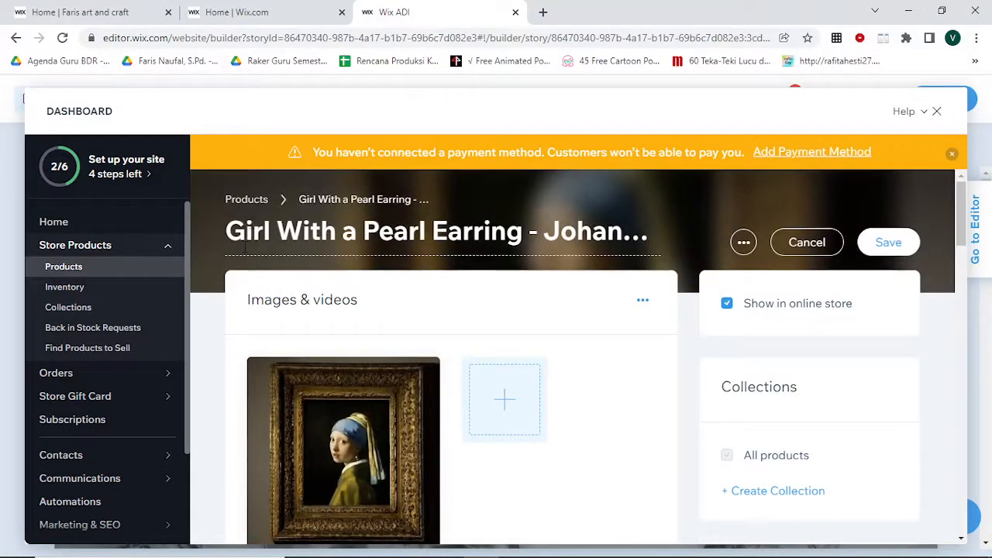
{"action": "scroll", "coordinate": [380, 317], "scroll_direction": "down", "scroll_amount": 3}
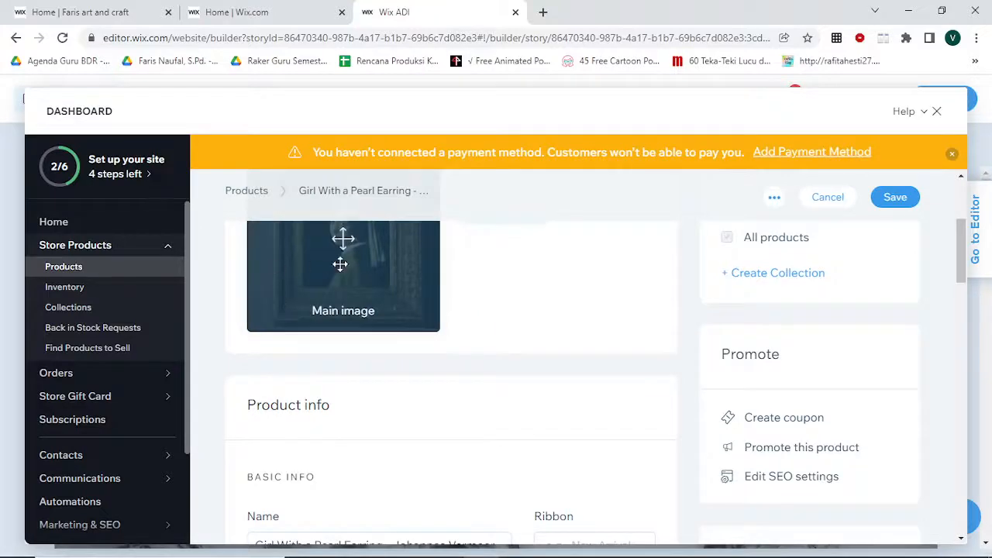
{"action": "scroll", "coordinate": [463, 385], "scroll_direction": "down", "scroll_amount": 2}
{"action": "scroll", "coordinate": [350, 405], "scroll_direction": "down", "scroll_amount": 4}
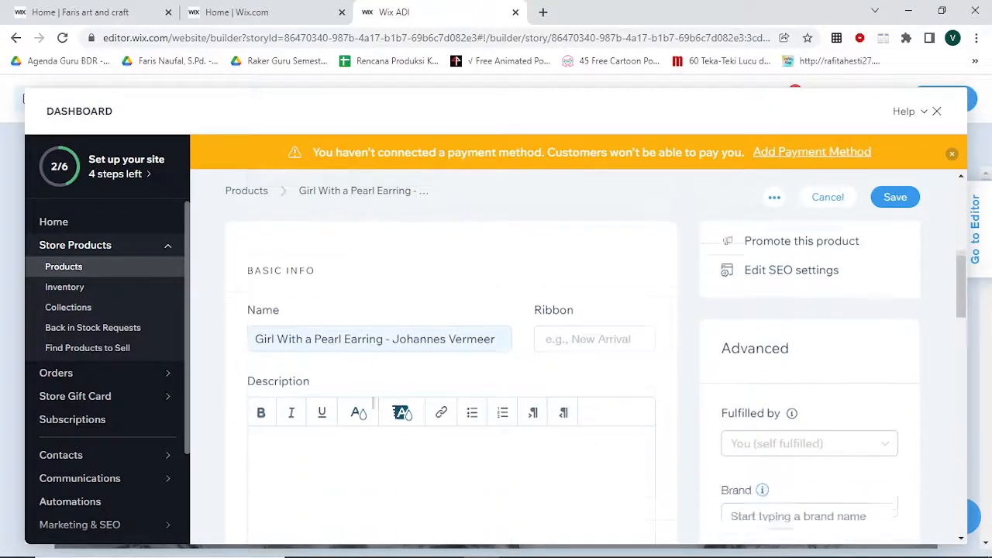
{"action": "scroll", "coordinate": [365, 411], "scroll_direction": "up", "scroll_amount": 3}
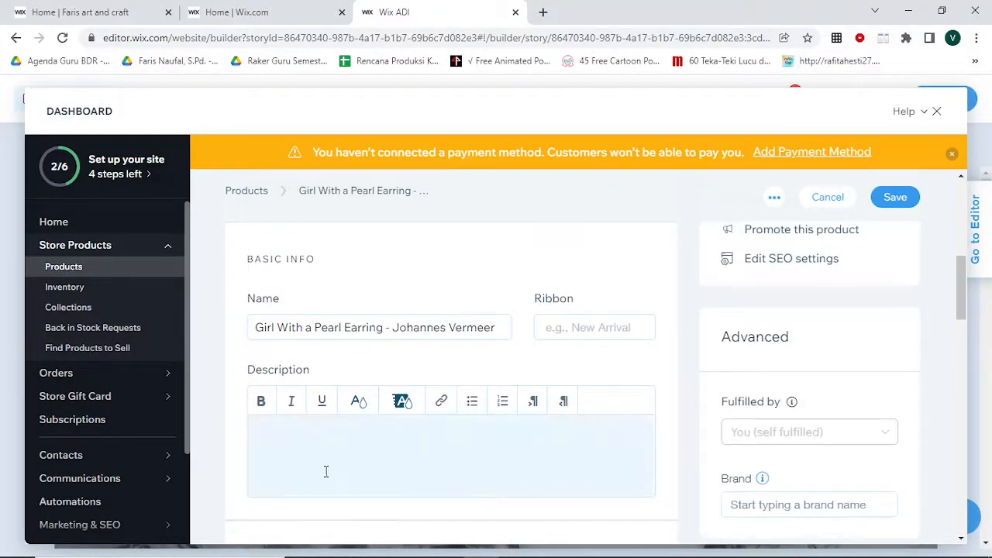
{"action": "left_click", "coordinate": [310, 437]}
{"action": "scroll", "coordinate": [309, 437], "scroll_direction": "up", "scroll_amount": 3}
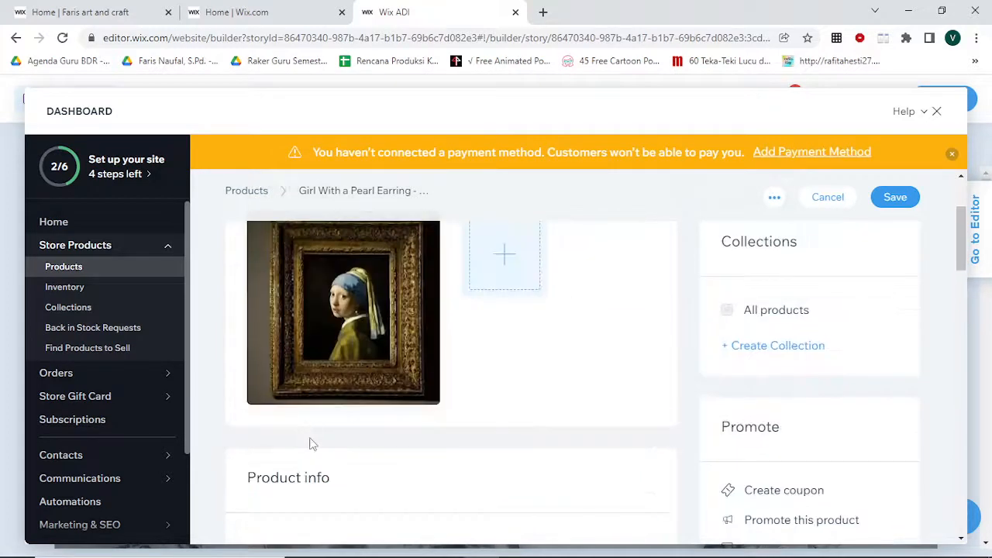
{"action": "scroll", "coordinate": [310, 443], "scroll_direction": "down", "scroll_amount": 5}
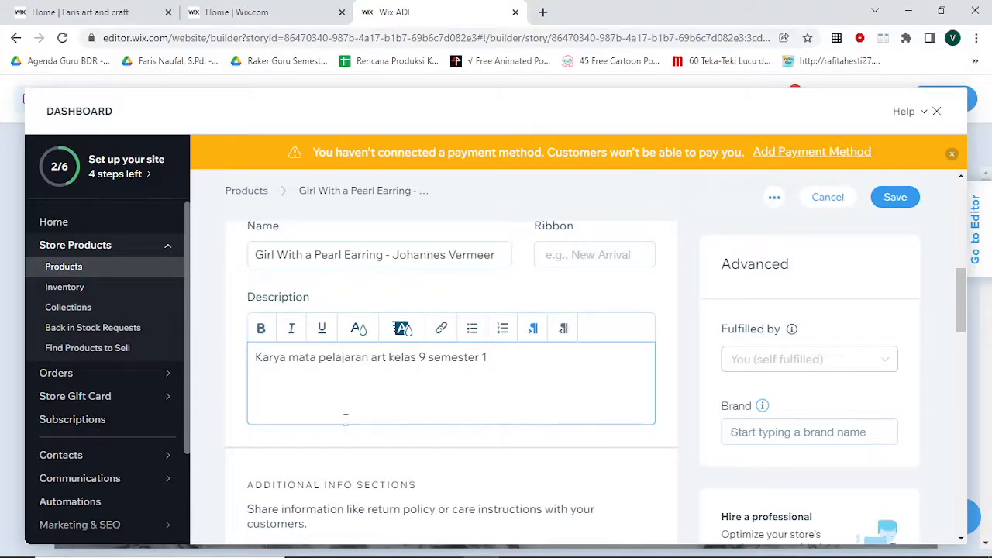
Set the product's price to Rp 100000
{"action": "scroll", "coordinate": [491, 385], "scroll_direction": "down", "scroll_amount": 5}
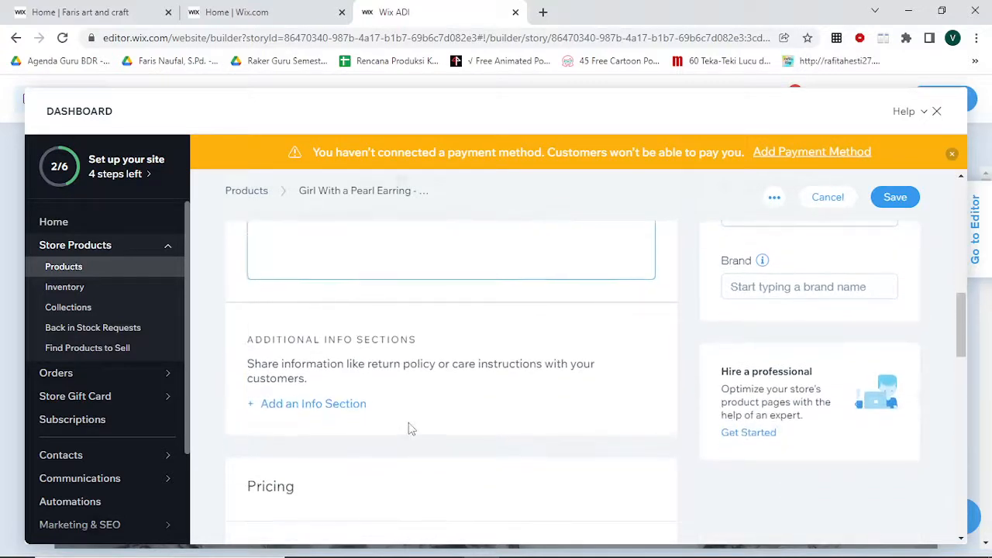
{"action": "scroll", "coordinate": [461, 417], "scroll_direction": "down", "scroll_amount": 1}
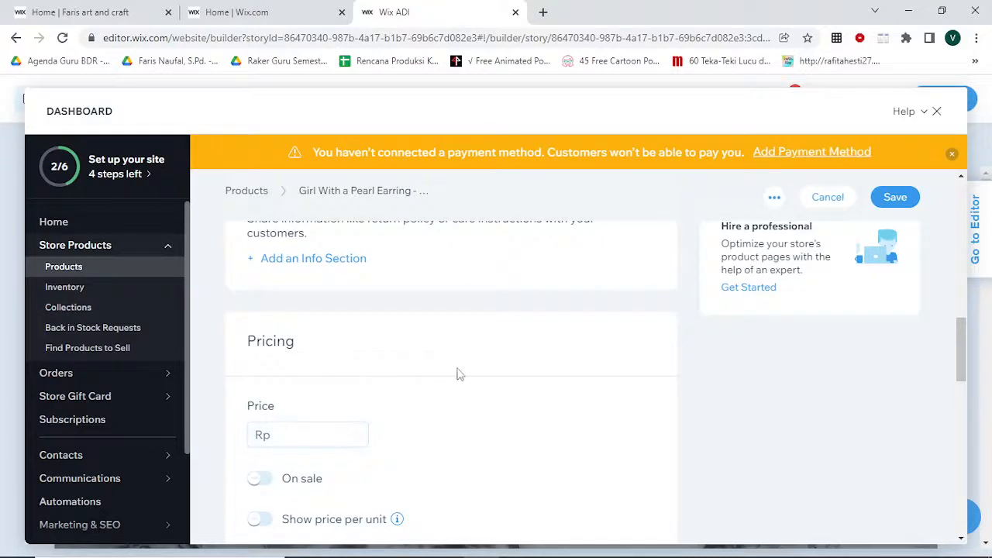
{"action": "scroll", "coordinate": [460, 374], "scroll_direction": "down", "scroll_amount": 2}
{"action": "scroll", "coordinate": [485, 367], "scroll_direction": "up", "scroll_amount": 1}
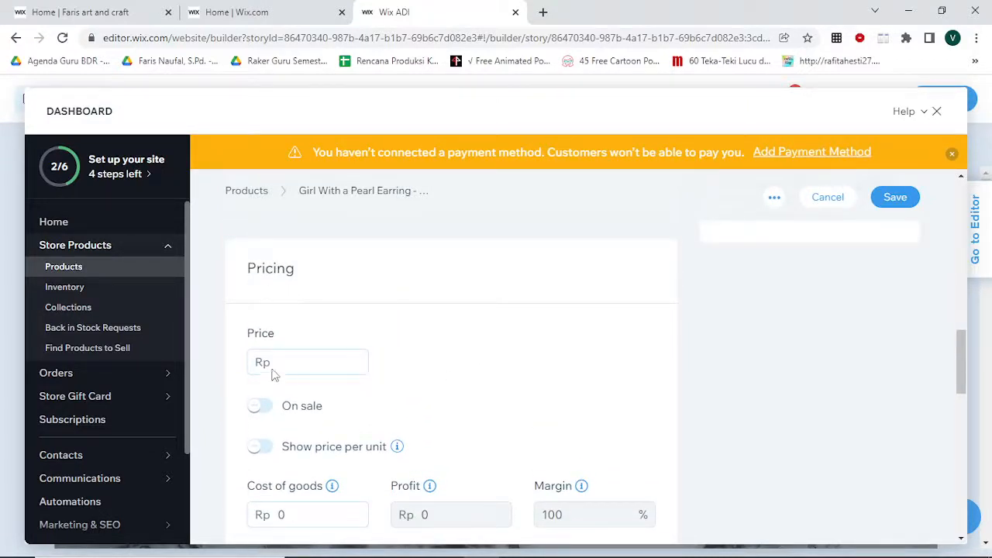
{"action": "left_click", "coordinate": [282, 362]}
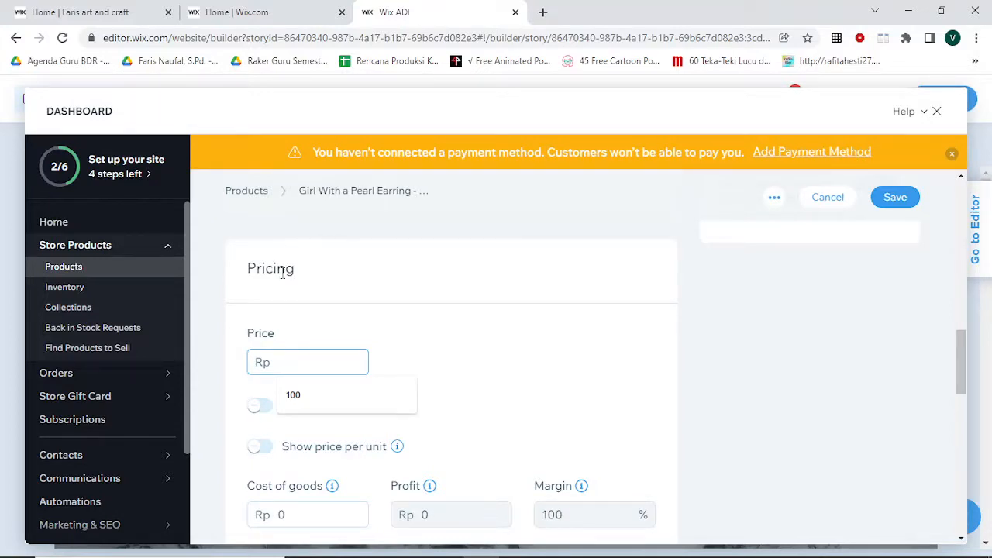
{"action": "scroll", "coordinate": [436, 298], "scroll_direction": "down", "scroll_amount": 1}
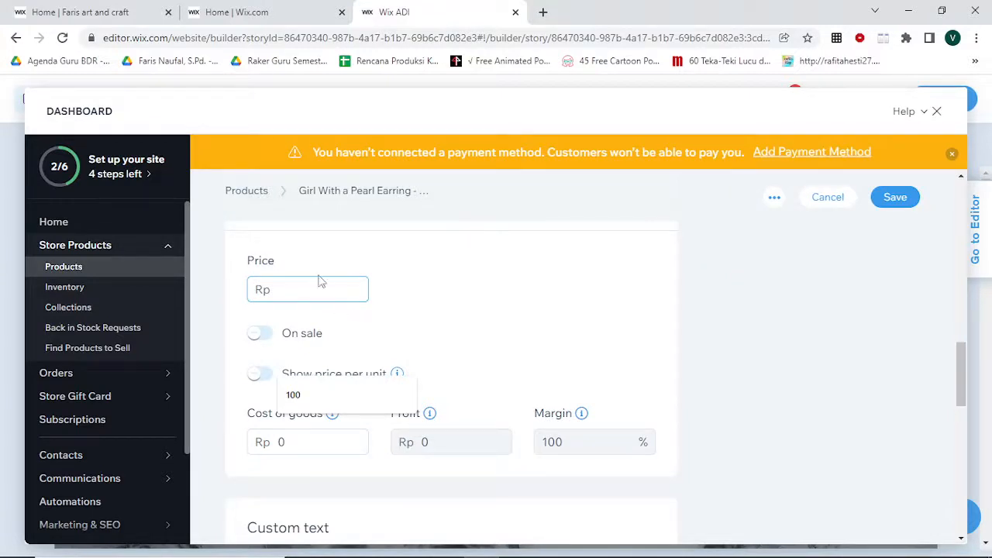
{"action": "left_click", "coordinate": [324, 290]}
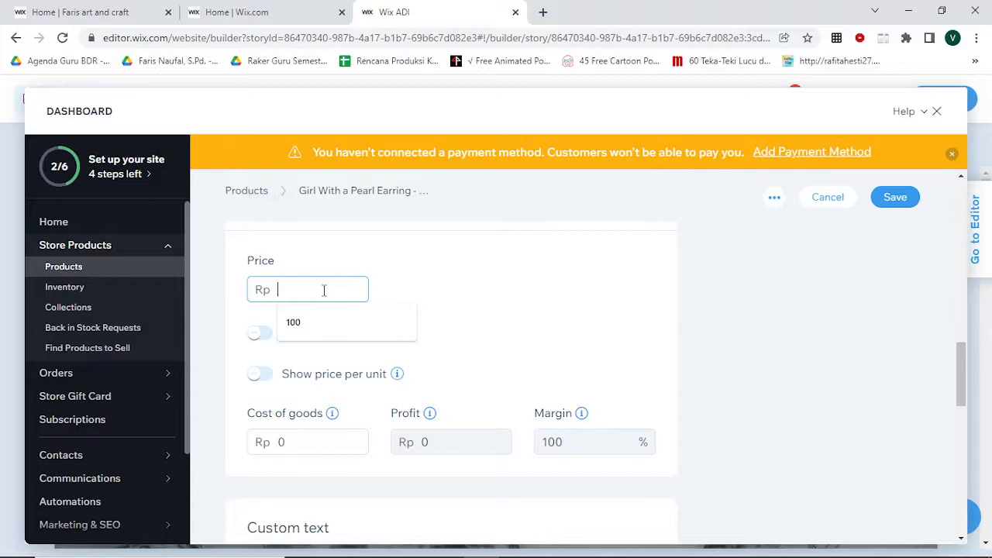
{"action": "type", "text": "10000"}
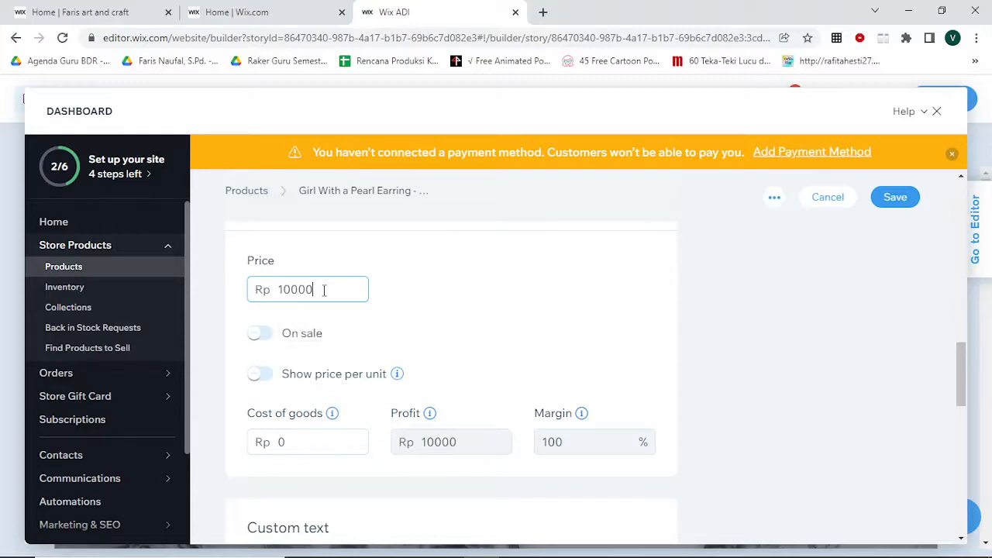
{"action": "type", "text": "0"}
Set the product's cost of goods to Rp 50000
{"action": "left_click", "coordinate": [294, 444]}
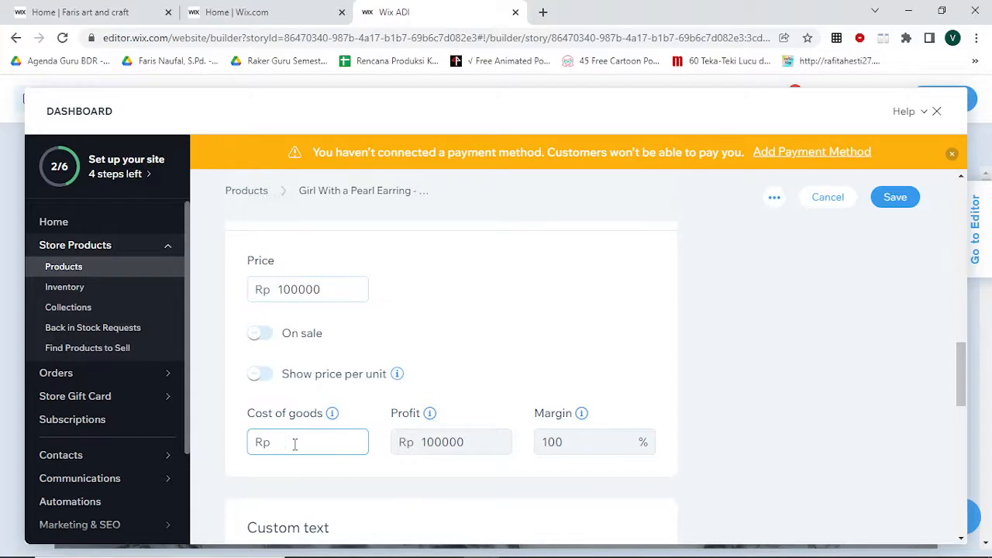
{"action": "type", "text": "50000"}
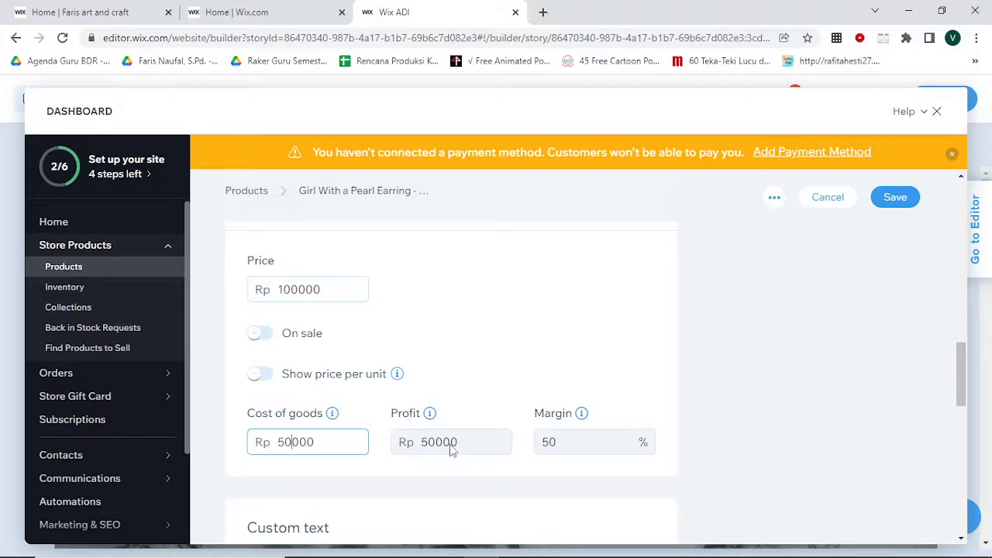
{"action": "scroll", "coordinate": [540, 422], "scroll_direction": "down", "scroll_amount": 2}
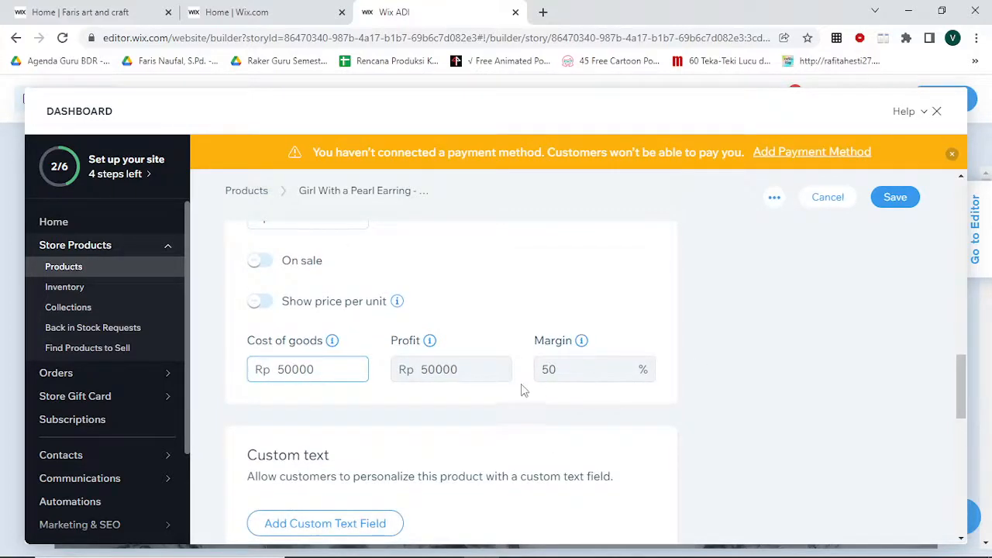
{"action": "scroll", "coordinate": [503, 411], "scroll_direction": "up", "scroll_amount": 1}
{"action": "scroll", "coordinate": [502, 395], "scroll_direction": "up", "scroll_amount": 1}
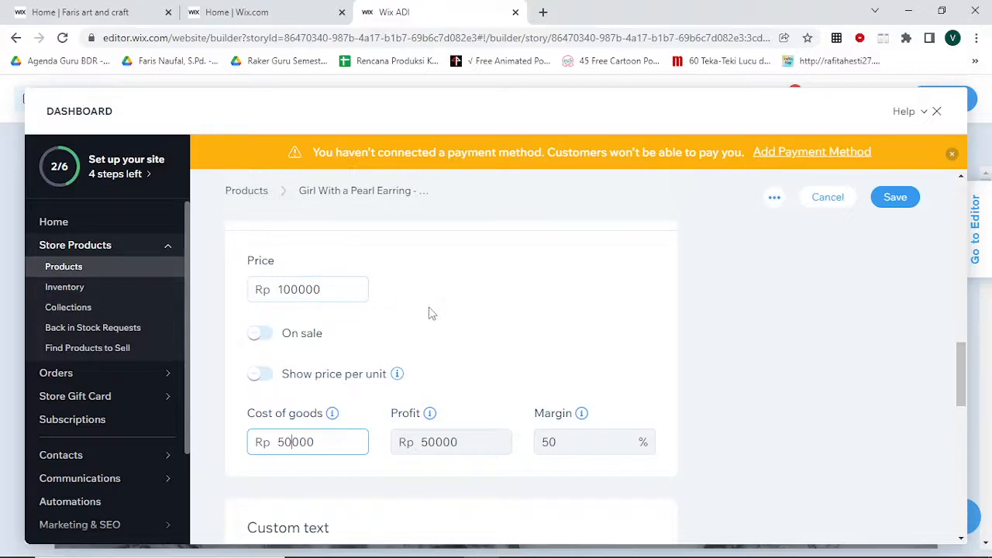
Examine the product's custom text, product options, inventory and shipping, and subscription settings
{"action": "scroll", "coordinate": [551, 315], "scroll_direction": "down", "scroll_amount": 2}
{"action": "scroll", "coordinate": [496, 397], "scroll_direction": "down", "scroll_amount": 2}
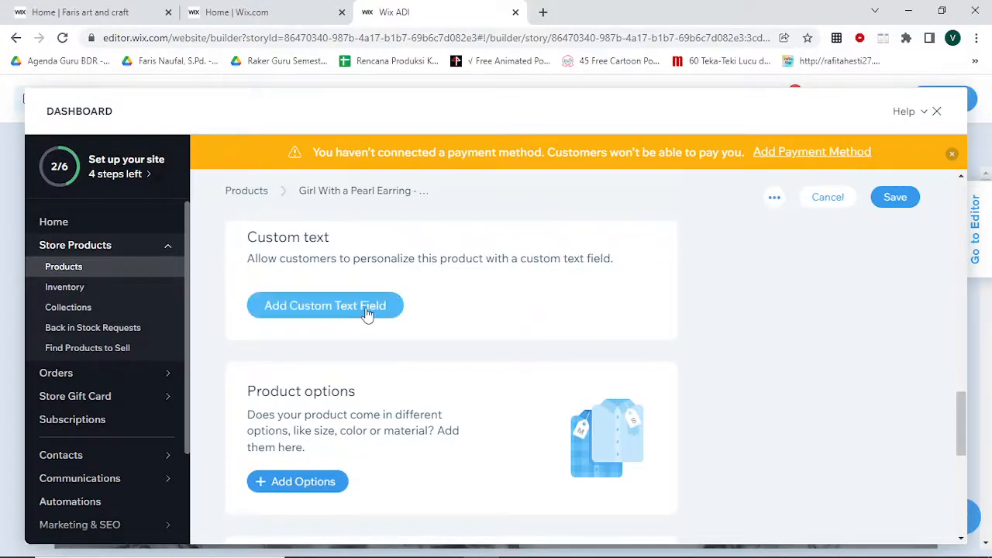
{"action": "scroll", "coordinate": [371, 315], "scroll_direction": "down", "scroll_amount": 2}
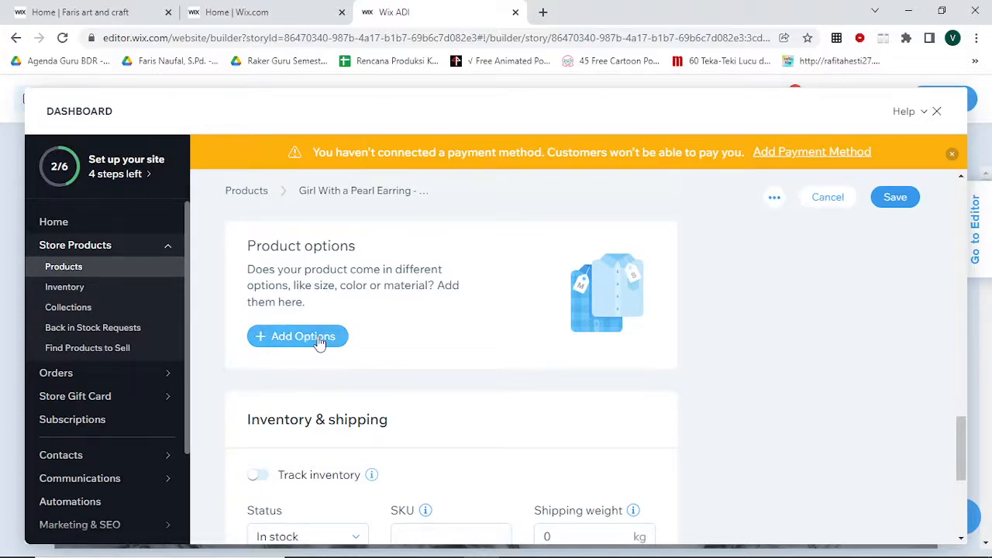
{"action": "scroll", "coordinate": [414, 345], "scroll_direction": "down", "scroll_amount": 2}
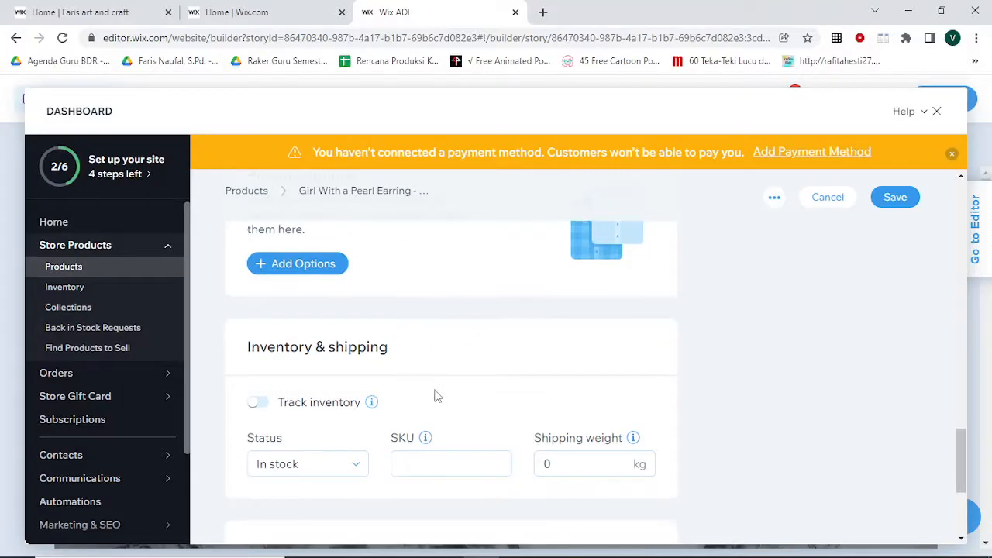
{"action": "scroll", "coordinate": [439, 383], "scroll_direction": "down", "scroll_amount": 4}
{"action": "scroll", "coordinate": [438, 384], "scroll_direction": "down", "scroll_amount": 2}
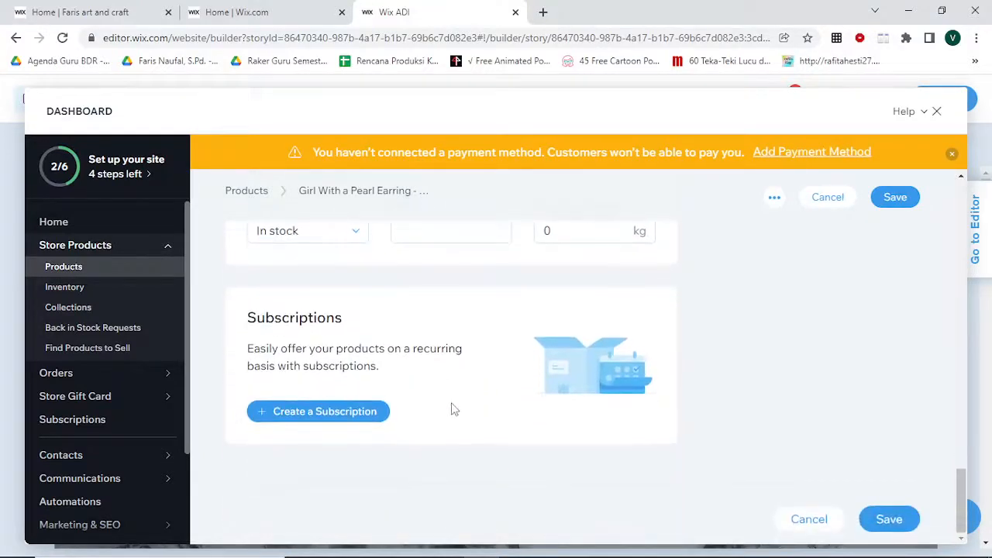
{"action": "scroll", "coordinate": [440, 382], "scroll_direction": "up", "scroll_amount": 5}
{"action": "scroll", "coordinate": [450, 386], "scroll_direction": "down", "scroll_amount": 4}
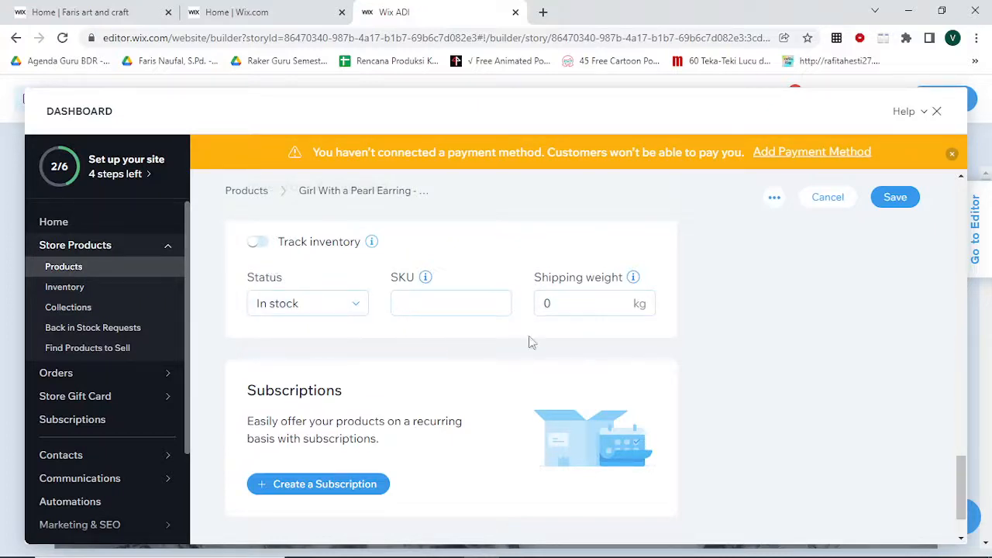
{"action": "scroll", "coordinate": [487, 398], "scroll_direction": "down", "scroll_amount": 1}
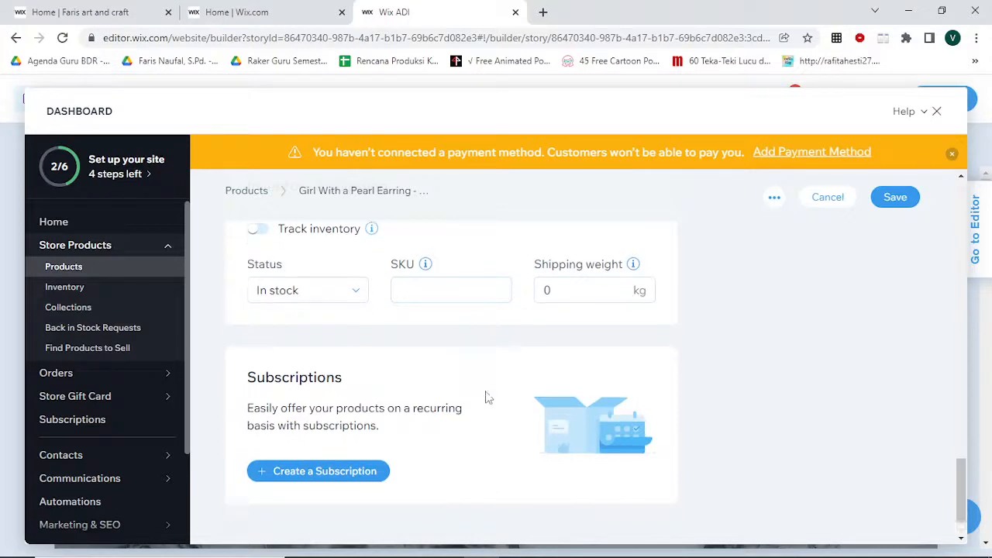
{"action": "scroll", "coordinate": [480, 309], "scroll_direction": "up", "scroll_amount": 1}
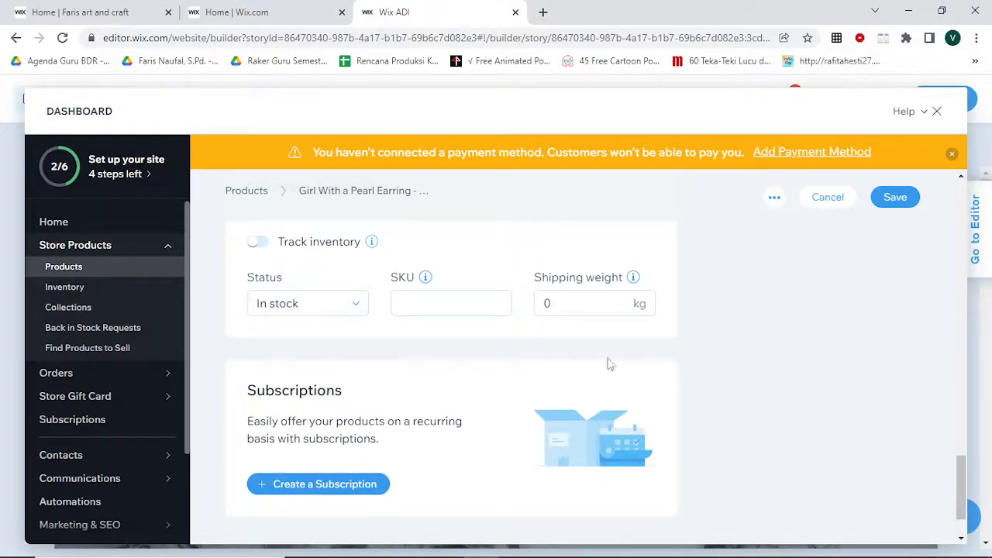
{"action": "scroll", "coordinate": [831, 389], "scroll_direction": "down", "scroll_amount": 1}
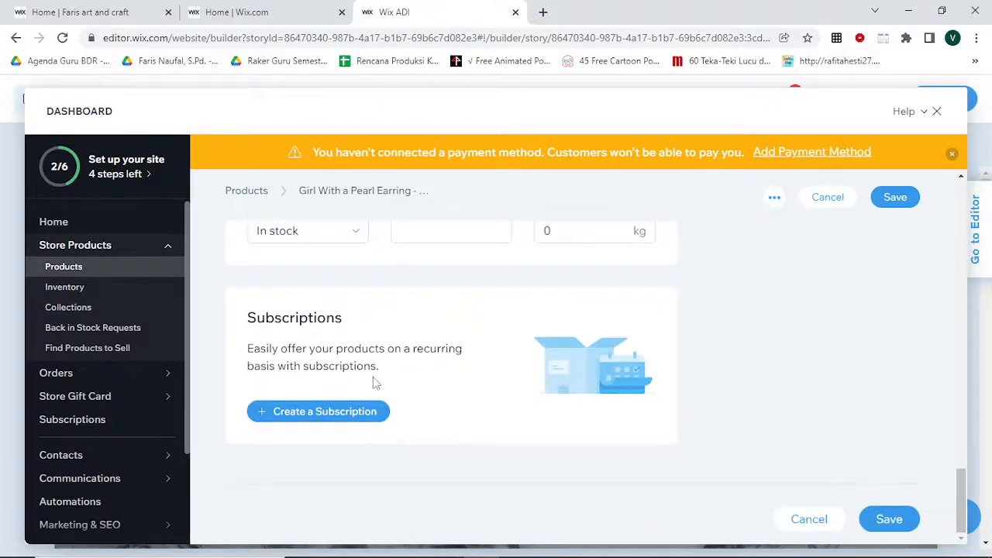
{"action": "scroll", "coordinate": [375, 383], "scroll_direction": "up", "scroll_amount": 1}
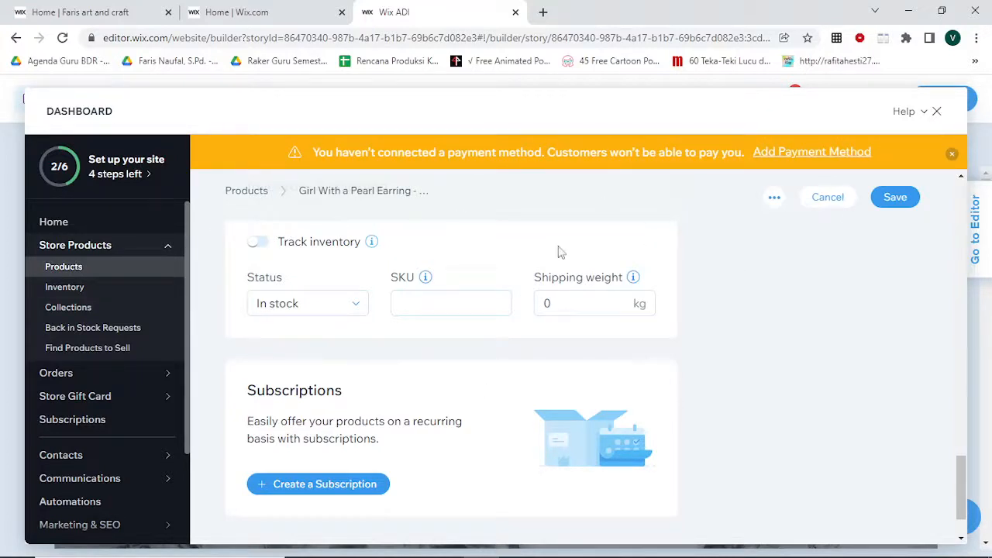
{"action": "scroll", "coordinate": [542, 409], "scroll_direction": "up", "scroll_amount": 2}
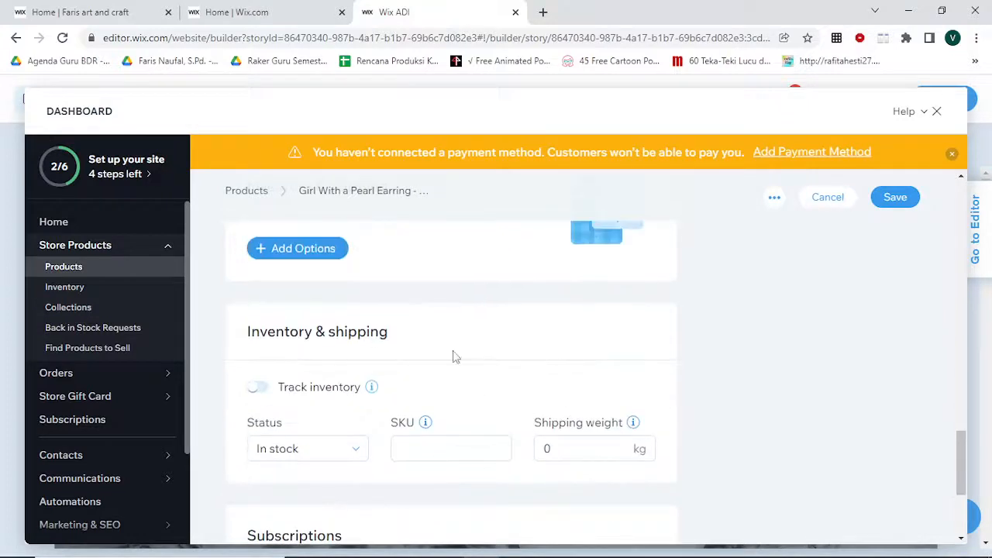
Review the Girl With a Pearl Earring product's image, info and pricing, and save the product to the store
{"action": "scroll", "coordinate": [742, 369], "scroll_direction": "up", "scroll_amount": 5}
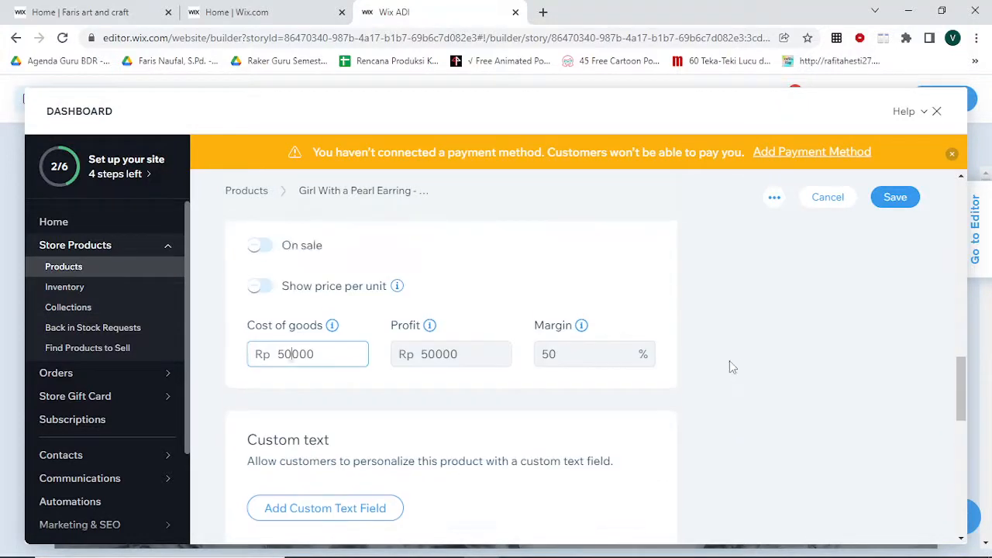
{"action": "scroll", "coordinate": [729, 365], "scroll_direction": "up", "scroll_amount": 3}
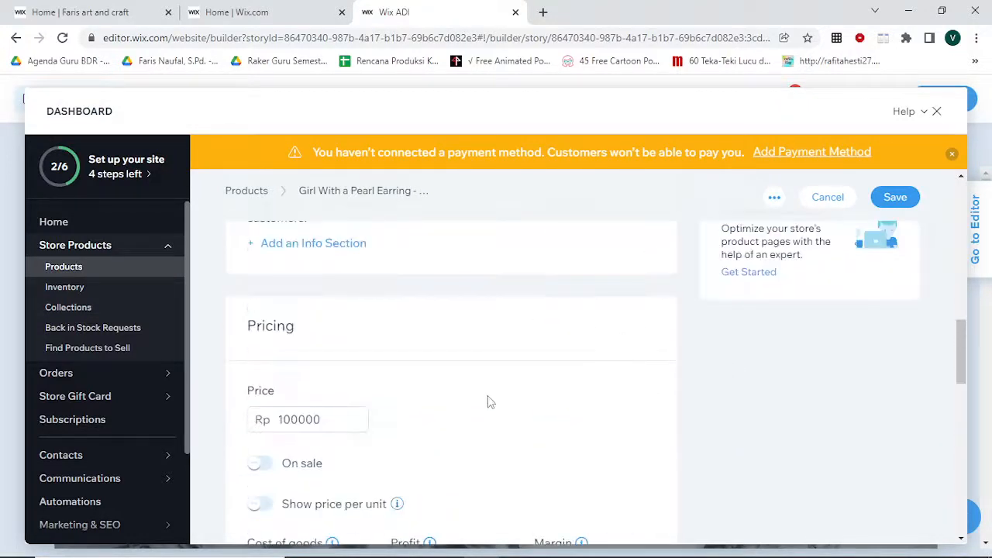
{"action": "scroll", "coordinate": [672, 381], "scroll_direction": "up", "scroll_amount": 9}
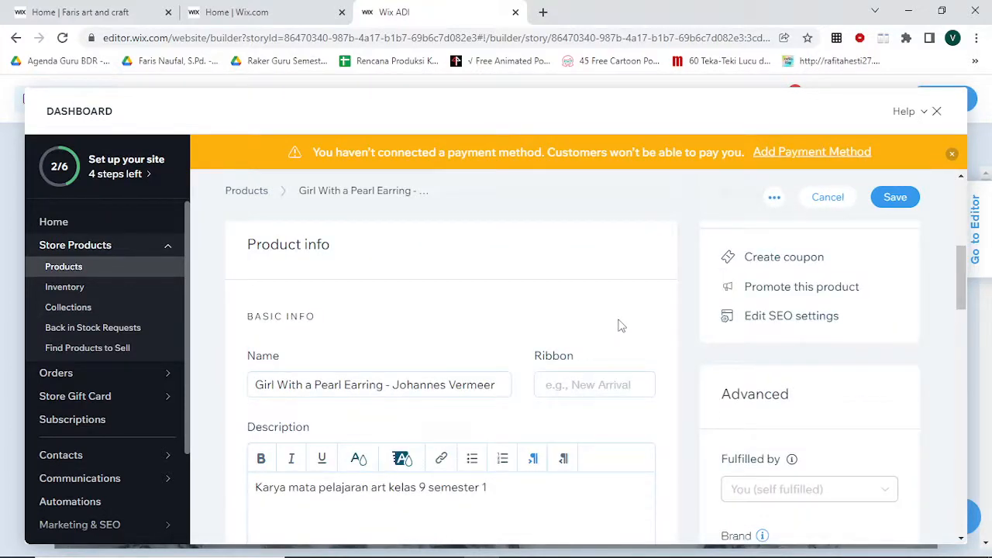
{"action": "scroll", "coordinate": [619, 326], "scroll_direction": "up", "scroll_amount": 2}
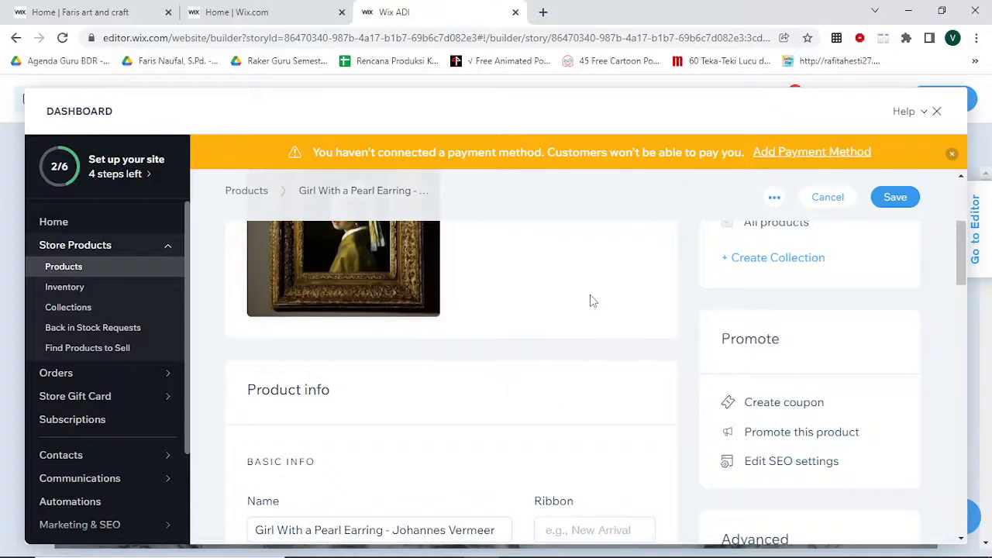
{"action": "scroll", "coordinate": [597, 297], "scroll_direction": "up", "scroll_amount": 2}
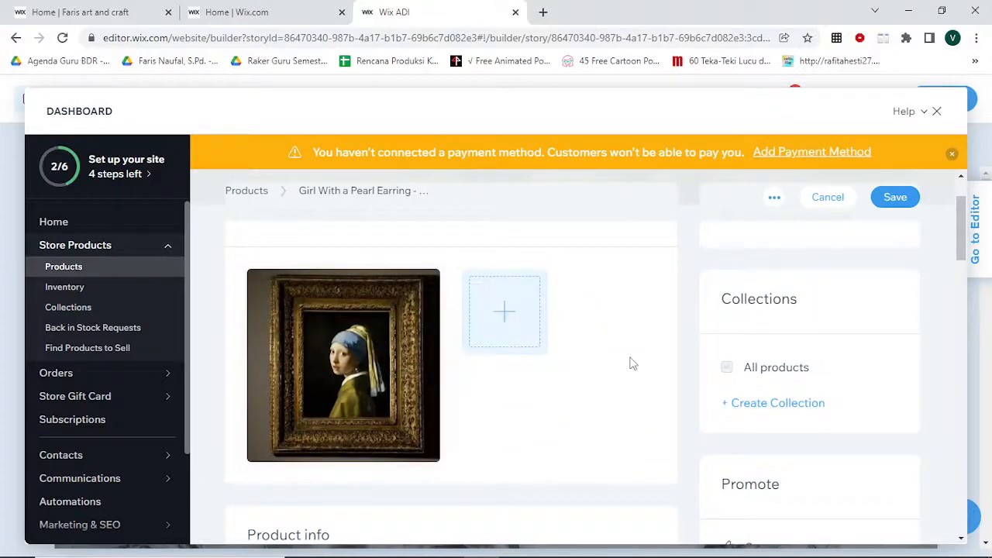
{"action": "scroll", "coordinate": [631, 363], "scroll_direction": "up", "scroll_amount": 2}
{"action": "scroll", "coordinate": [624, 364], "scroll_direction": "down", "scroll_amount": 6}
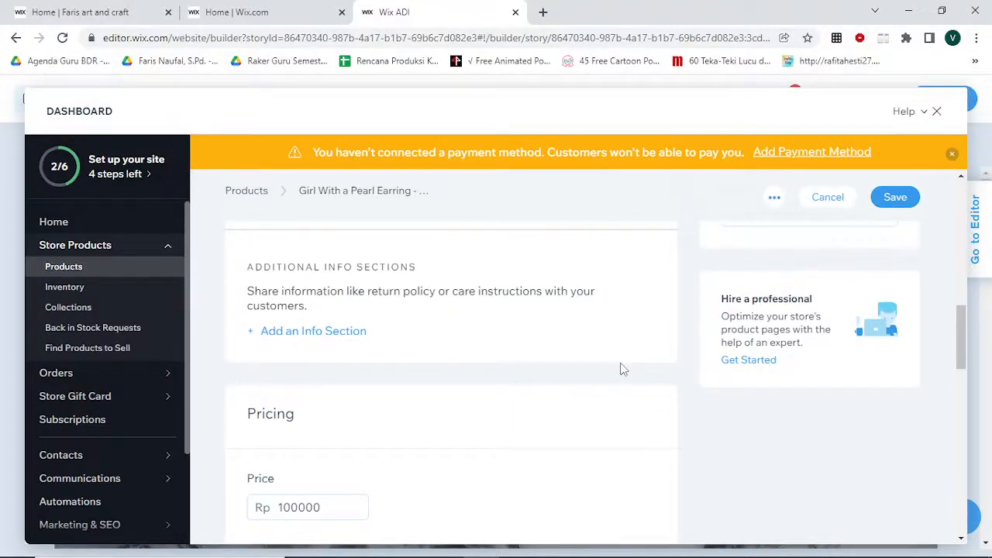
{"action": "scroll", "coordinate": [597, 395], "scroll_direction": "down", "scroll_amount": 10}
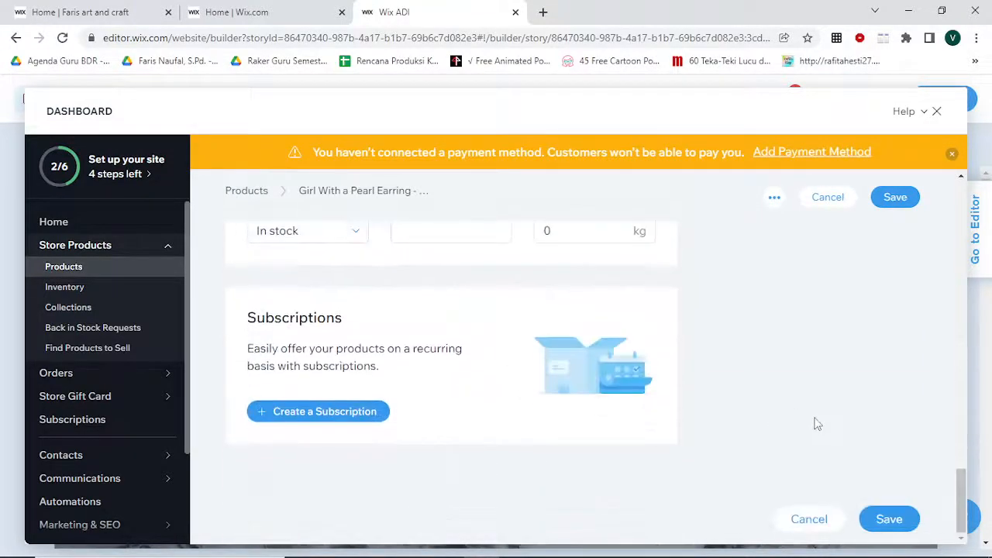
{"action": "left_click", "coordinate": [890, 519]}
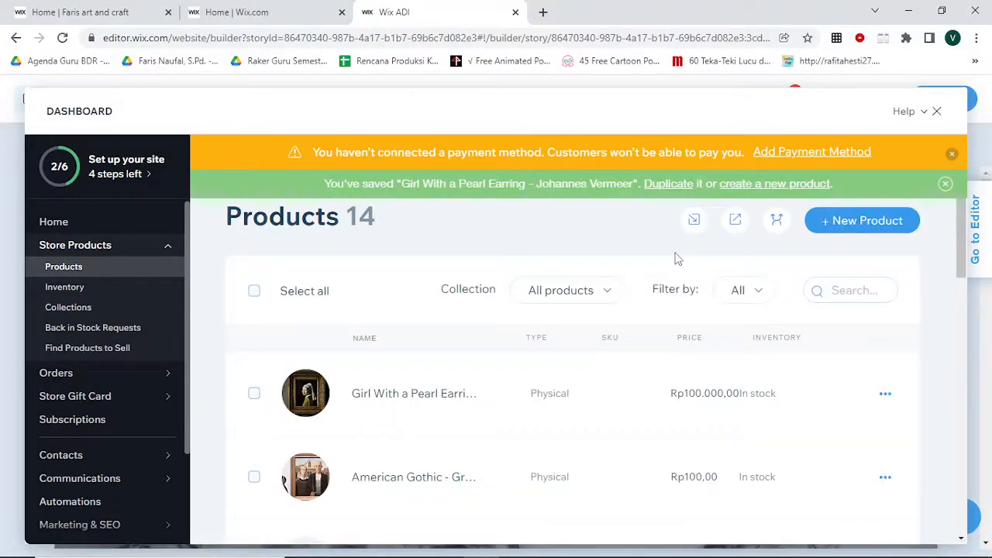
Close the store products dashboard and the member's area offer, and look over the home page in the editor
{"action": "scroll", "coordinate": [411, 405], "scroll_direction": "down", "scroll_amount": 1}
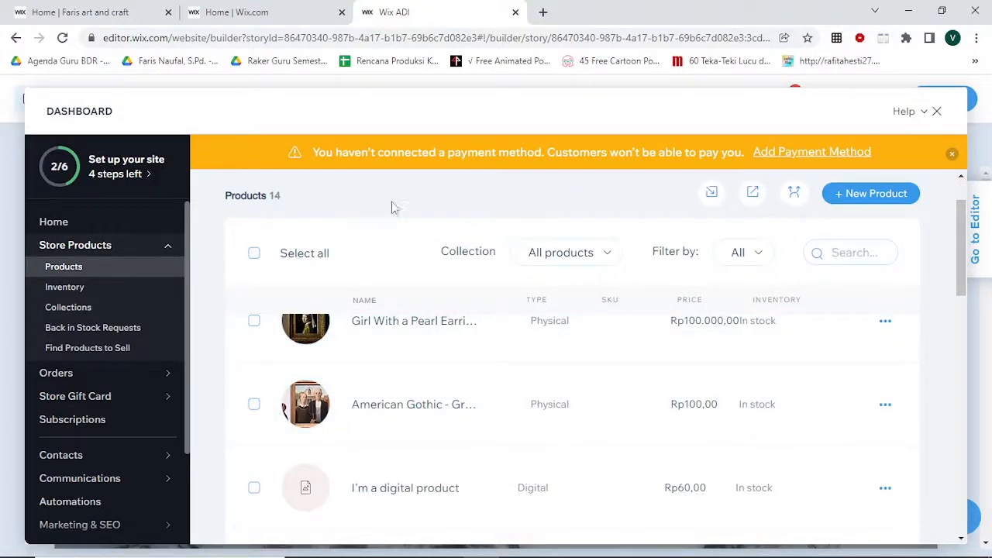
{"action": "left_click", "coordinate": [936, 112]}
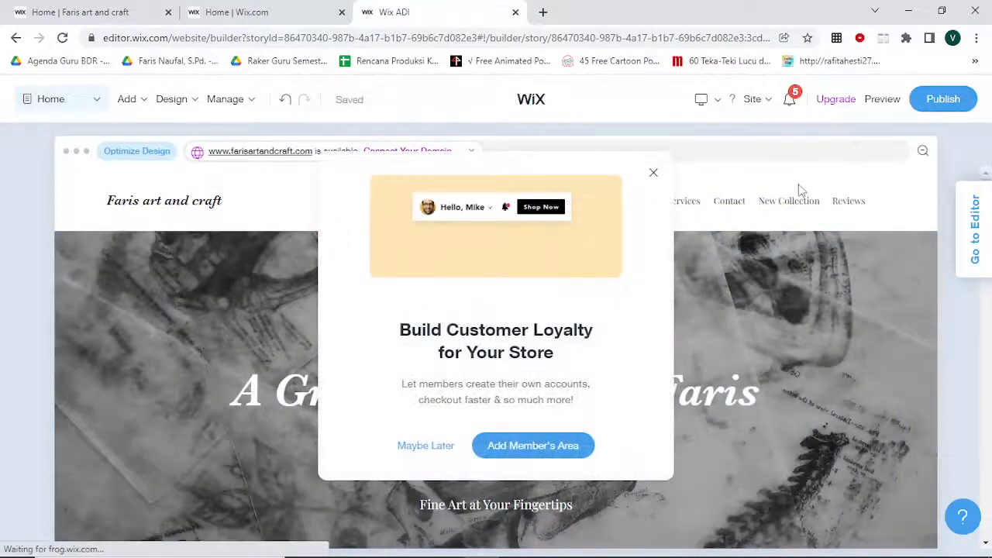
{"action": "left_click", "coordinate": [654, 173]}
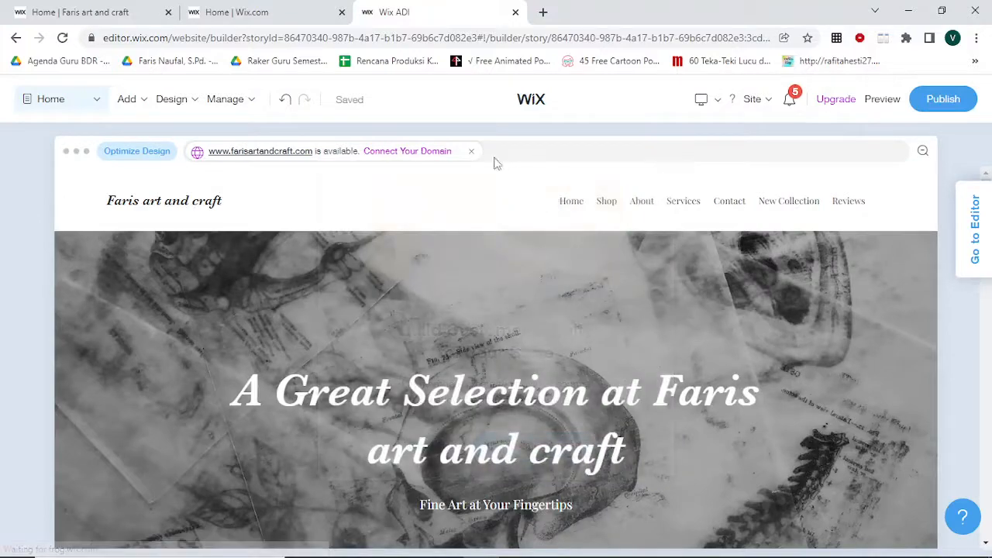
{"action": "scroll", "coordinate": [503, 364], "scroll_direction": "down", "scroll_amount": 10}
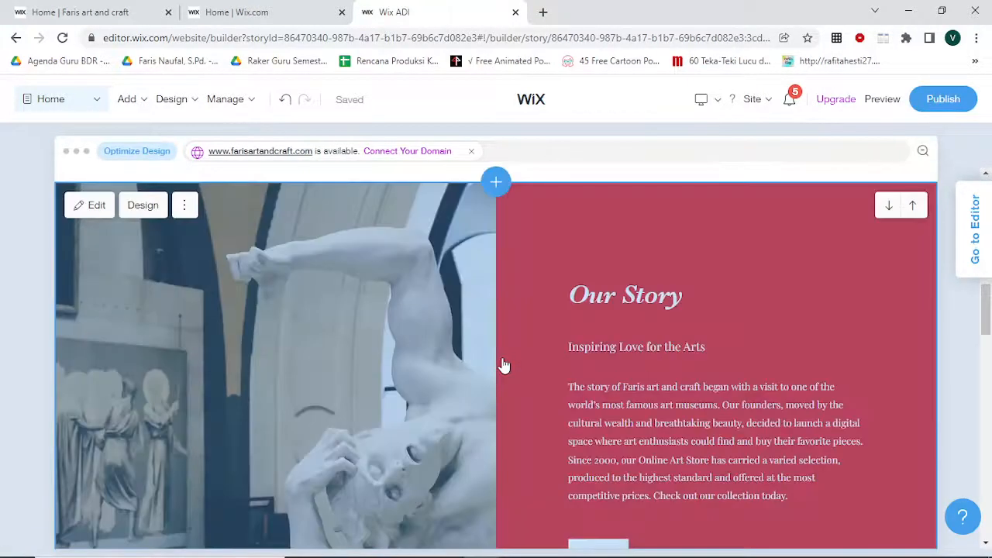
{"action": "scroll", "coordinate": [503, 364], "scroll_direction": "down", "scroll_amount": 5}
{"action": "scroll", "coordinate": [535, 376], "scroll_direction": "up", "scroll_amount": 10}
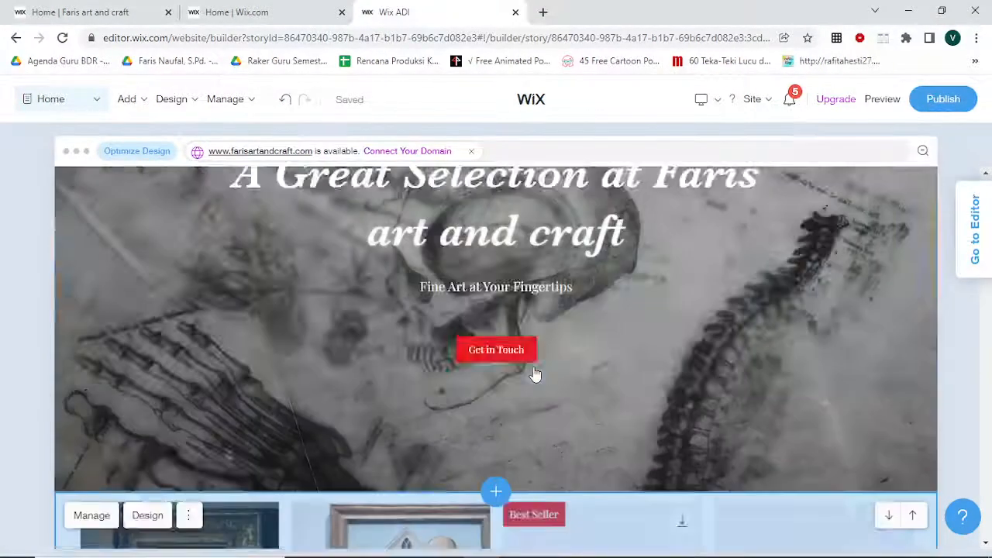
{"action": "scroll", "coordinate": [534, 375], "scroll_direction": "up", "scroll_amount": 3}
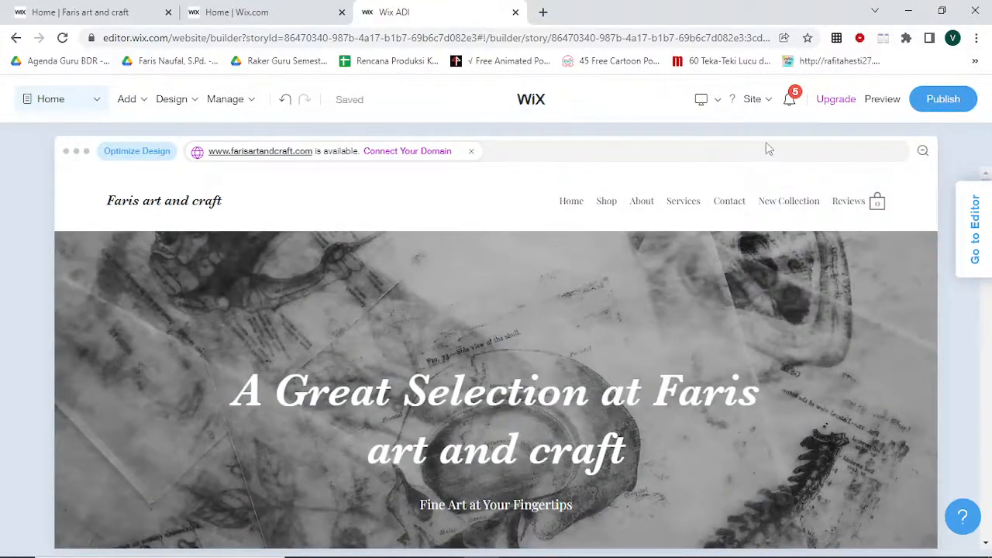
Open the live Faris art and craft site from the My Sites overview
{"action": "mouse_move", "coordinate": [760, 111]}
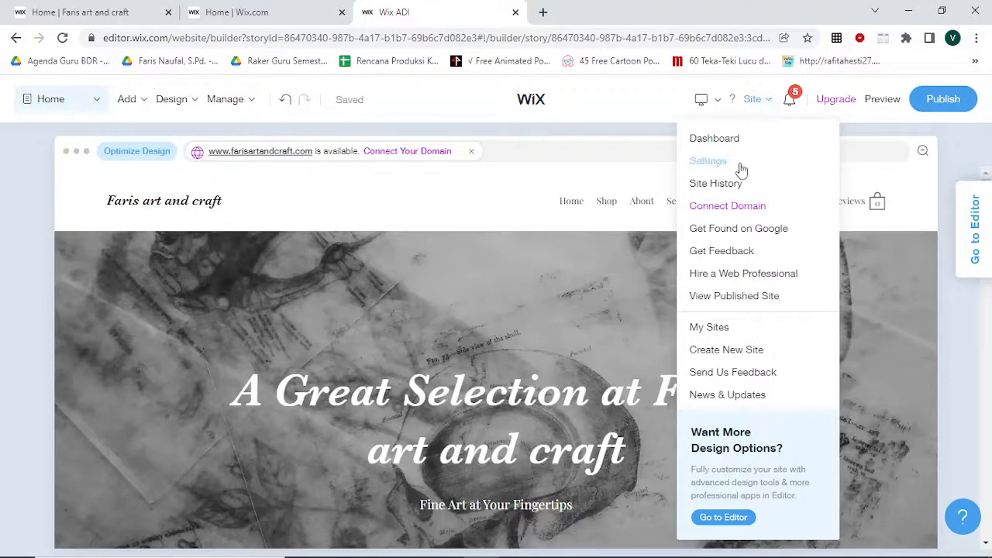
{"action": "left_click", "coordinate": [708, 330]}
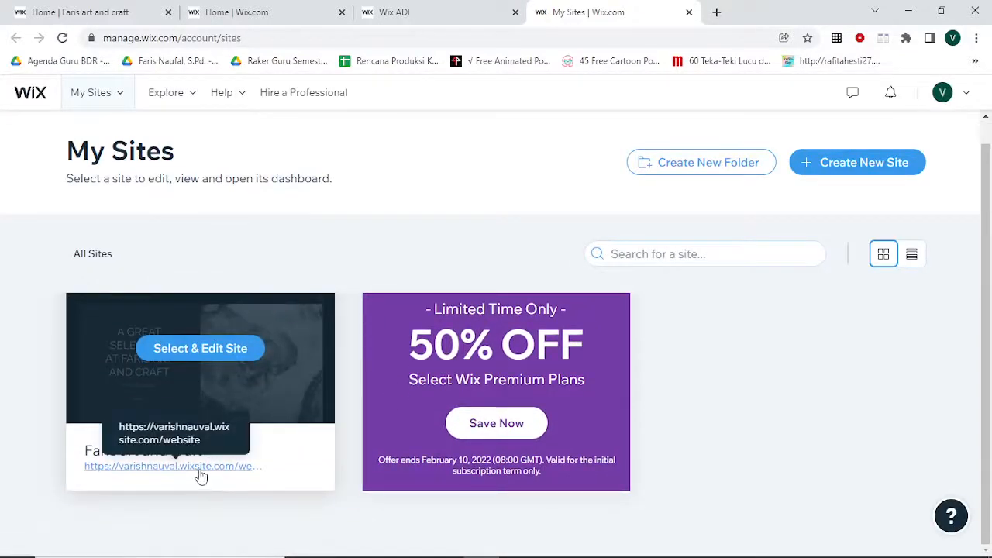
{"action": "left_click", "coordinate": [200, 467]}
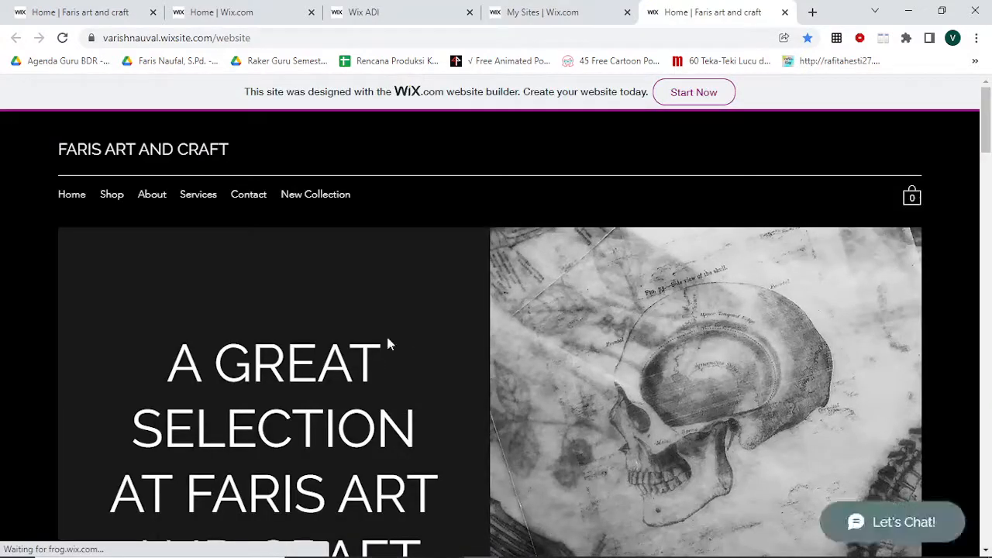
Examine the live home page's header, hero section and product gallery, and close the live site
{"action": "scroll", "coordinate": [387, 343], "scroll_direction": "down", "scroll_amount": 5}
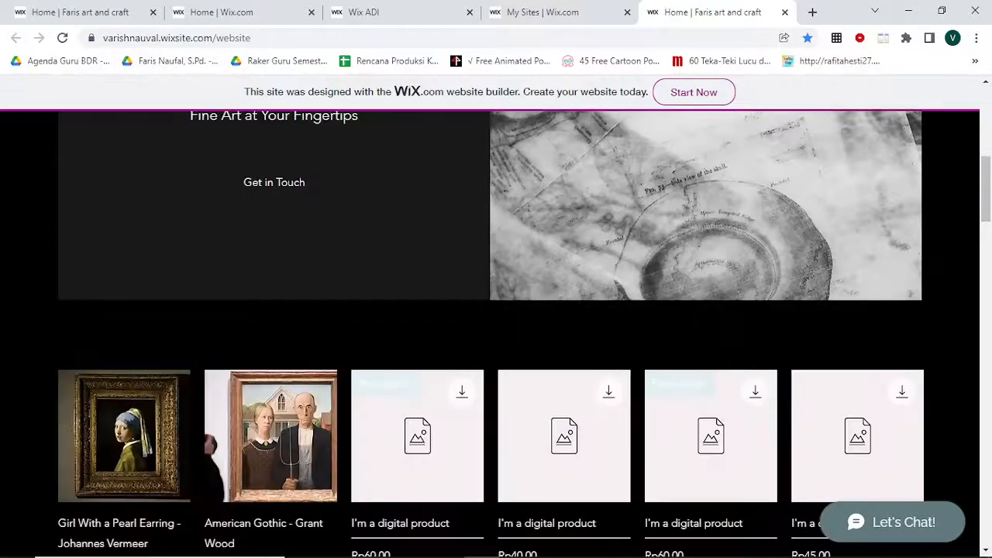
{"action": "scroll", "coordinate": [385, 370], "scroll_direction": "down", "scroll_amount": 2}
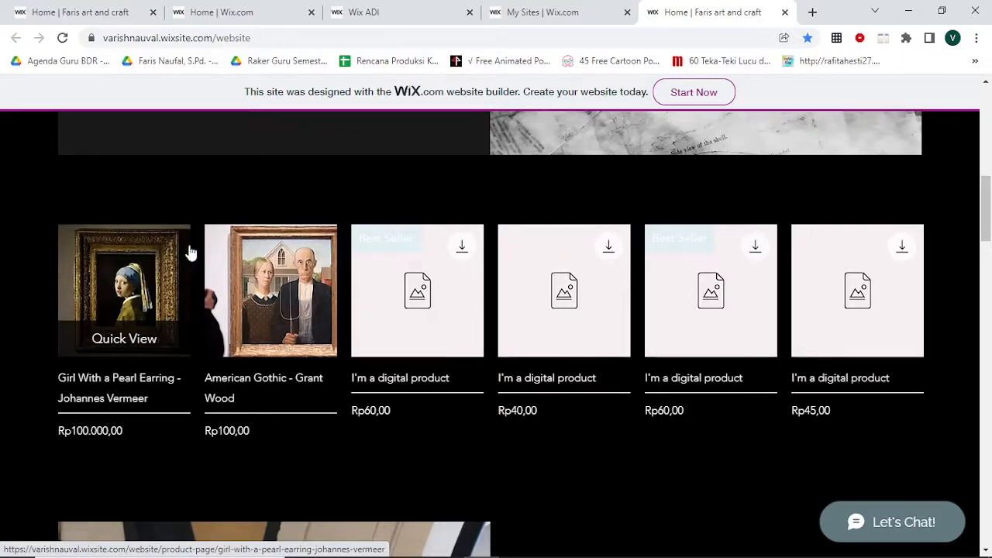
{"action": "scroll", "coordinate": [377, 321], "scroll_direction": "up", "scroll_amount": 7}
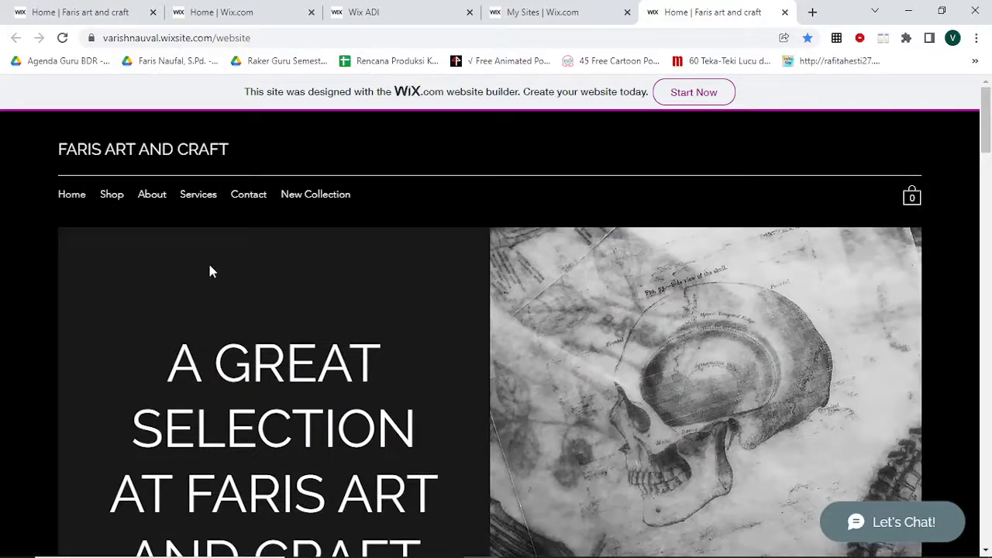
{"action": "scroll", "coordinate": [107, 295], "scroll_direction": "down", "scroll_amount": 7}
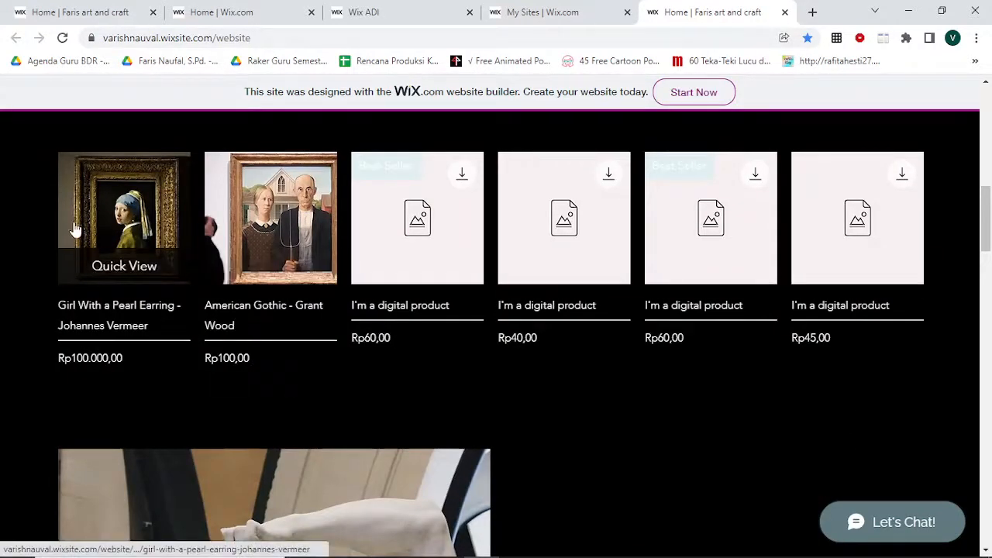
{"action": "scroll", "coordinate": [7, 270], "scroll_direction": "up", "scroll_amount": 2}
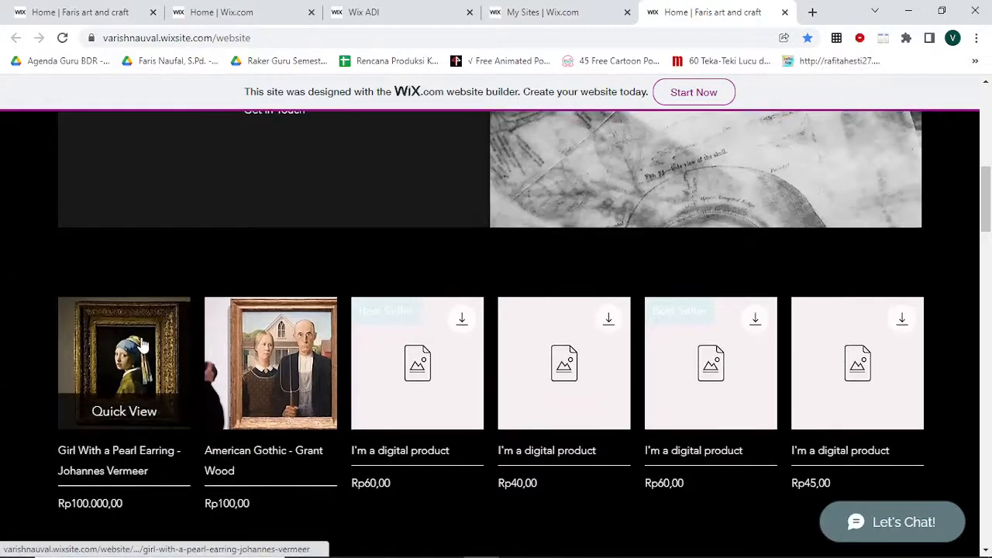
{"action": "left_click", "coordinate": [784, 13]}
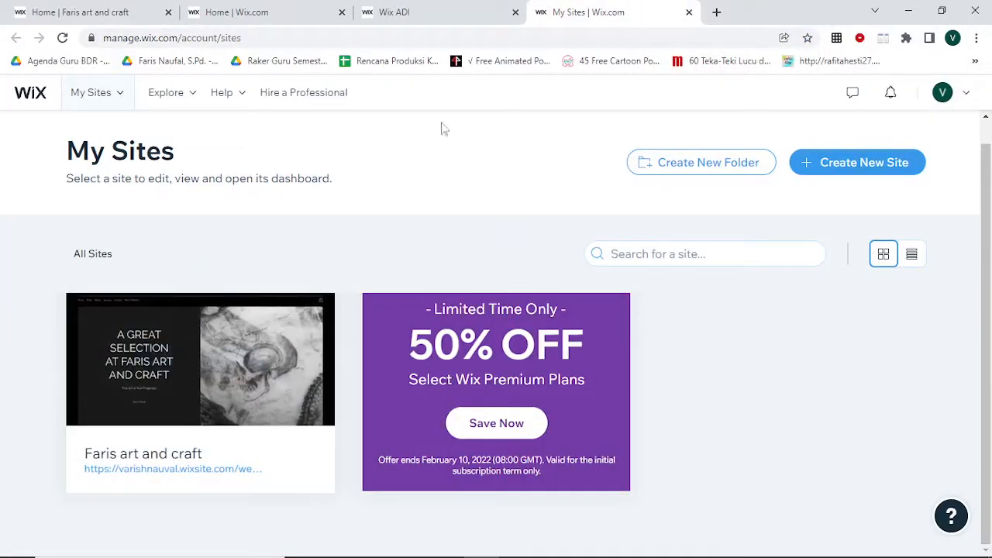
Return to the Wix ADI editor, review the redesigned home page and publish the site
{"action": "left_click", "coordinate": [414, 9]}
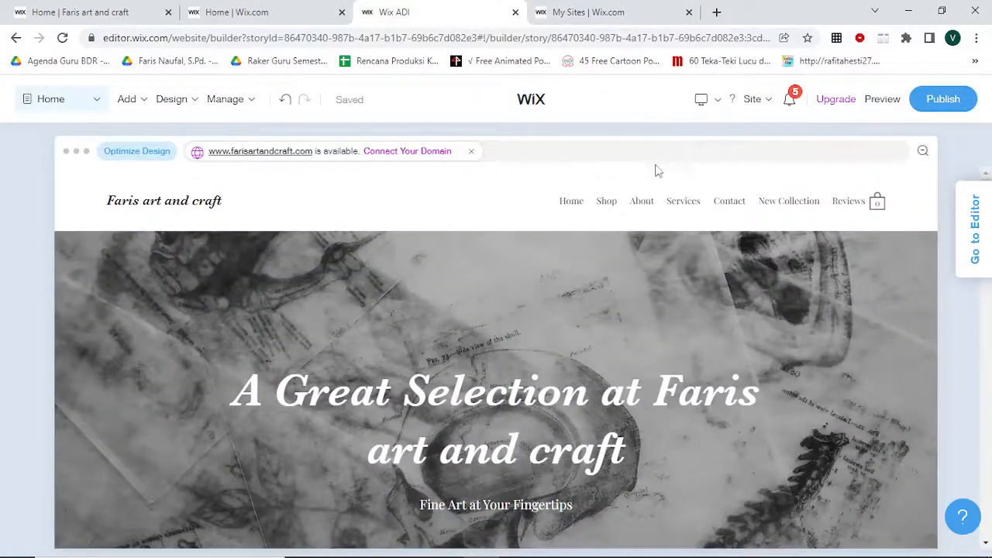
{"action": "scroll", "coordinate": [288, 404], "scroll_direction": "down", "scroll_amount": 2}
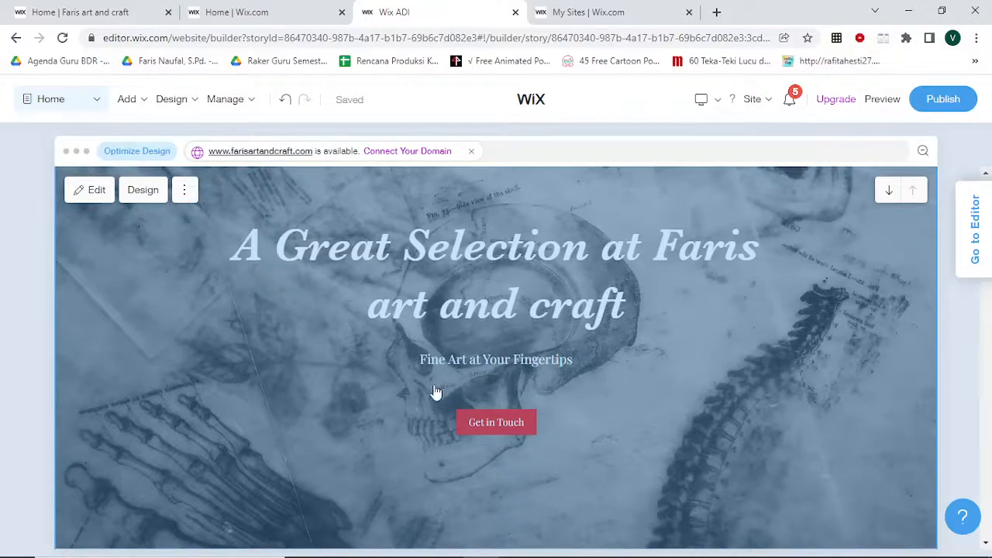
{"action": "scroll", "coordinate": [358, 403], "scroll_direction": "up", "scroll_amount": 2}
{"action": "scroll", "coordinate": [464, 399], "scroll_direction": "down", "scroll_amount": 8}
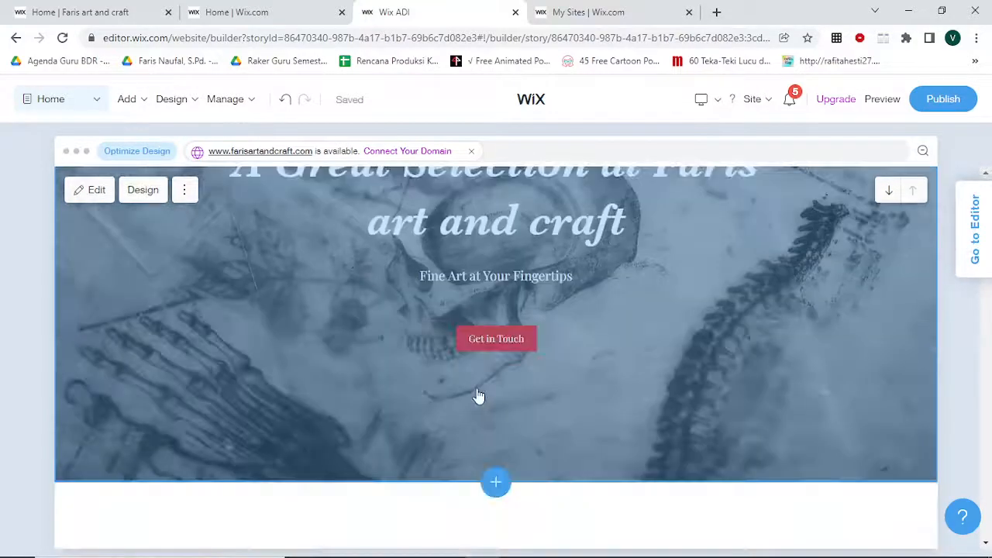
{"action": "scroll", "coordinate": [557, 399], "scroll_direction": "down", "scroll_amount": 5}
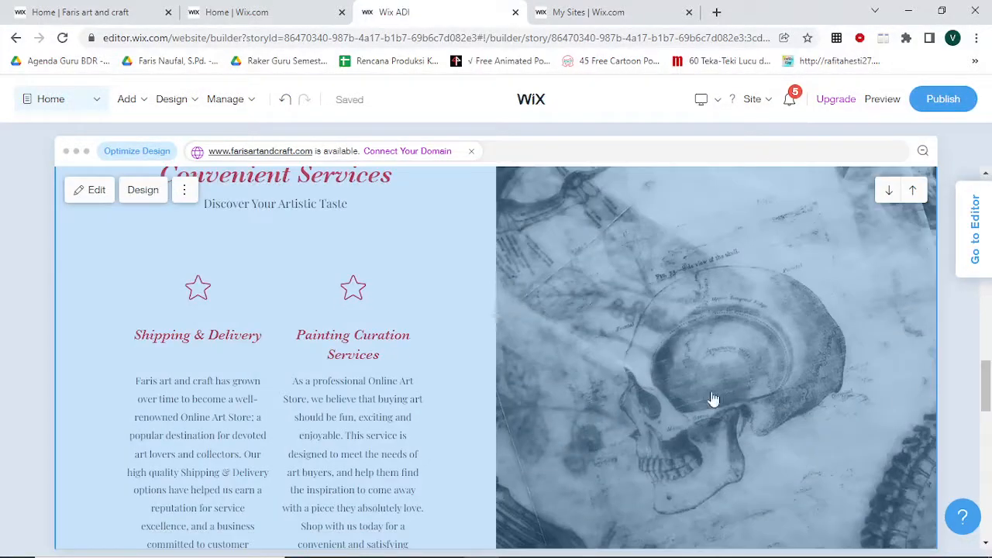
{"action": "scroll", "coordinate": [664, 416], "scroll_direction": "up", "scroll_amount": 15}
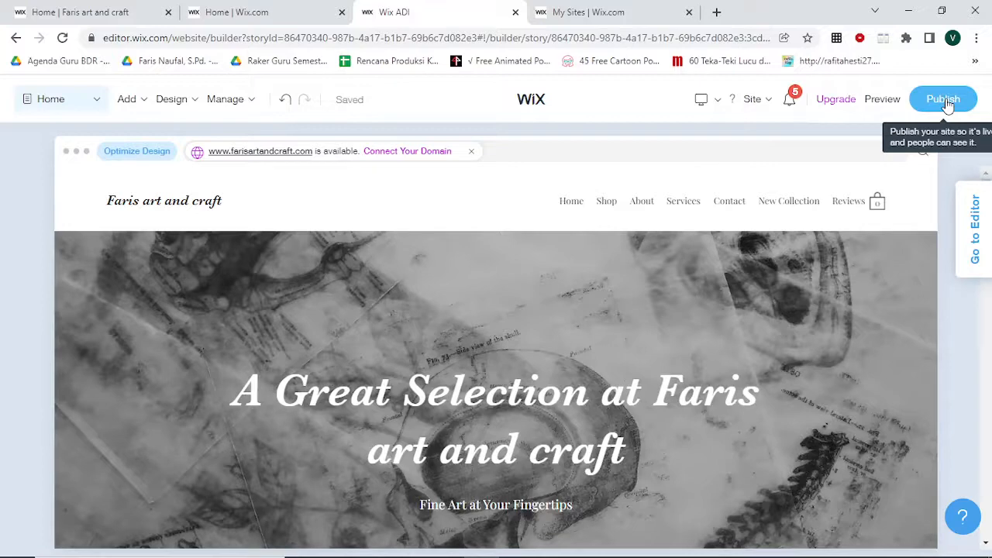
{"action": "left_click", "coordinate": [944, 100]}
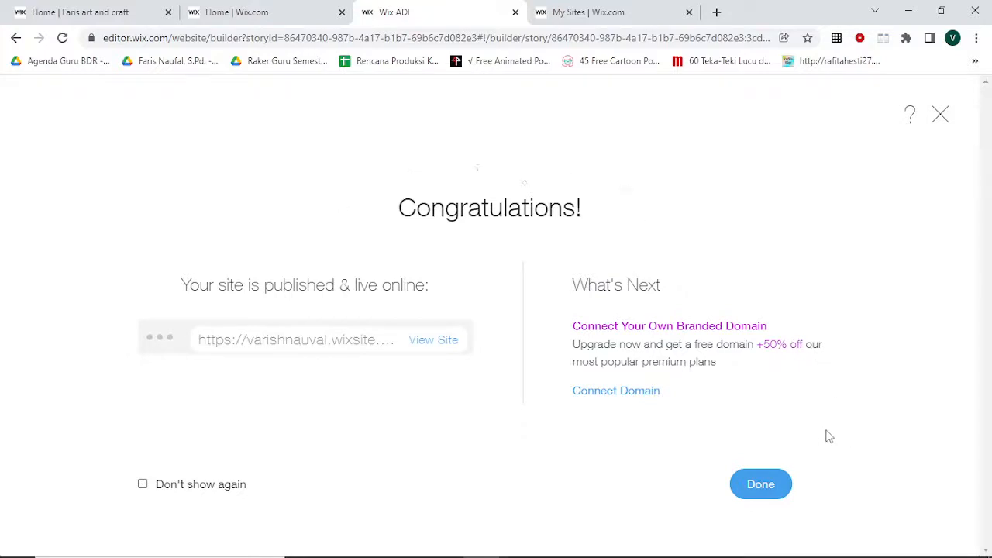
{"action": "left_click", "coordinate": [760, 485]}
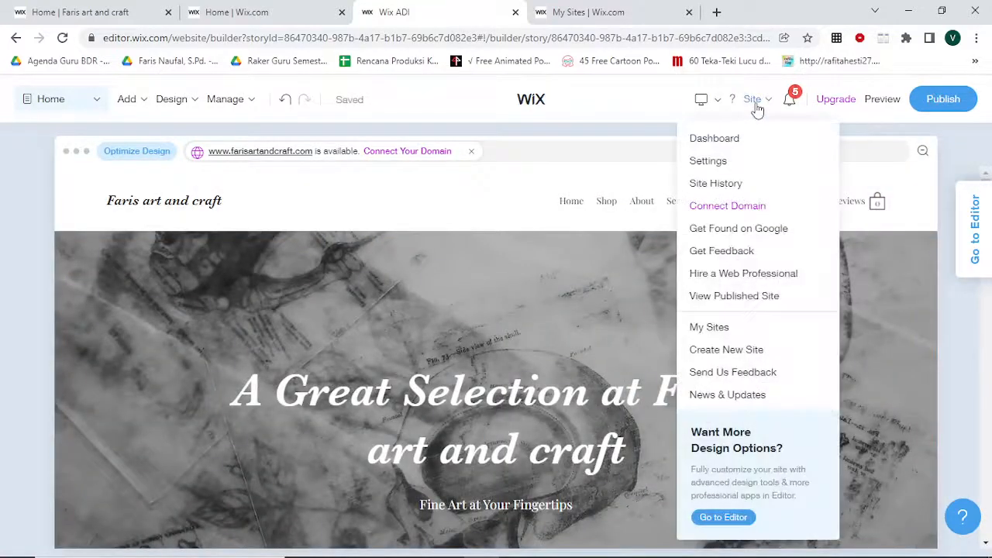
Open My Sites again, close the duplicate My Sites tab and open the republished Faris art and craft site
{"action": "mouse_move", "coordinate": [765, 116]}
{"action": "left_click", "coordinate": [724, 337]}
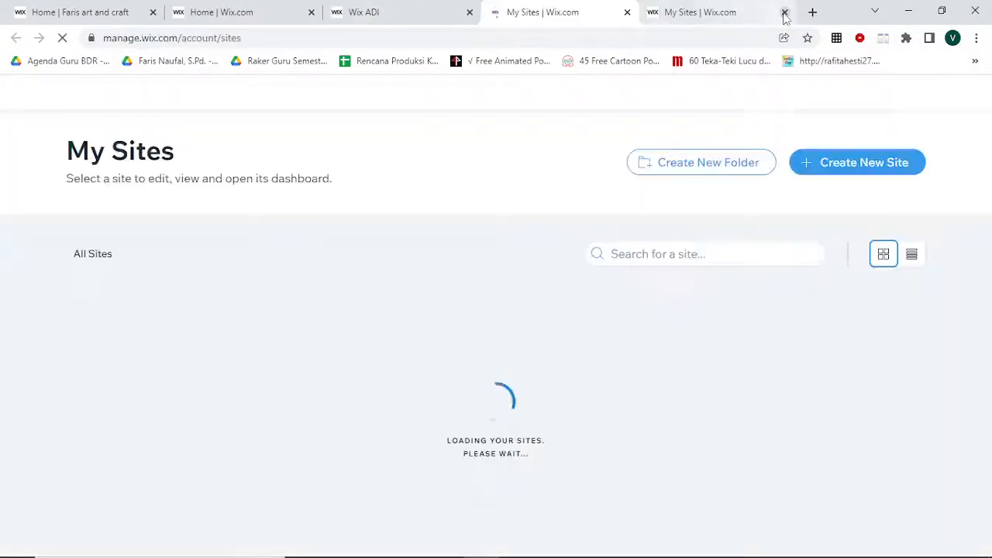
{"action": "left_click", "coordinate": [784, 12]}
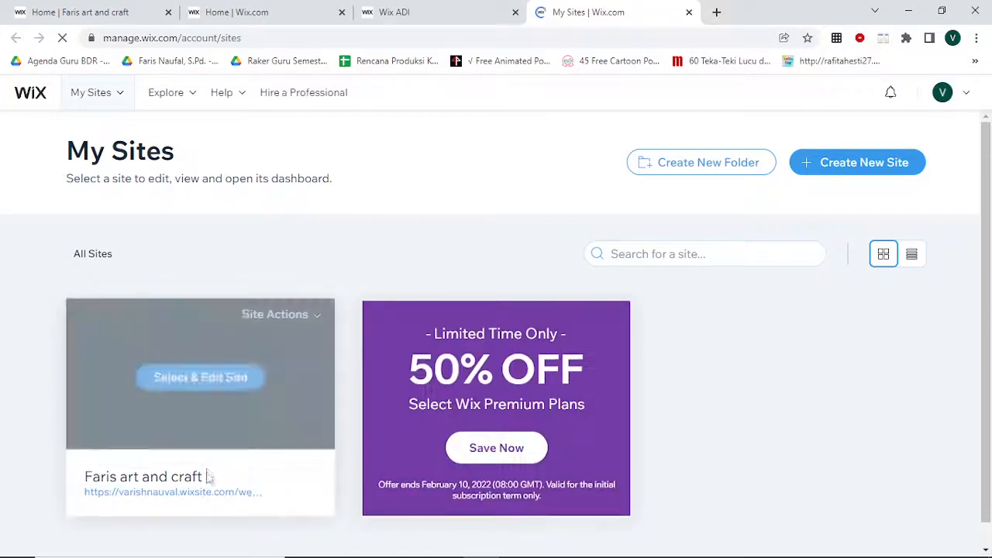
{"action": "right_click", "coordinate": [192, 496]}
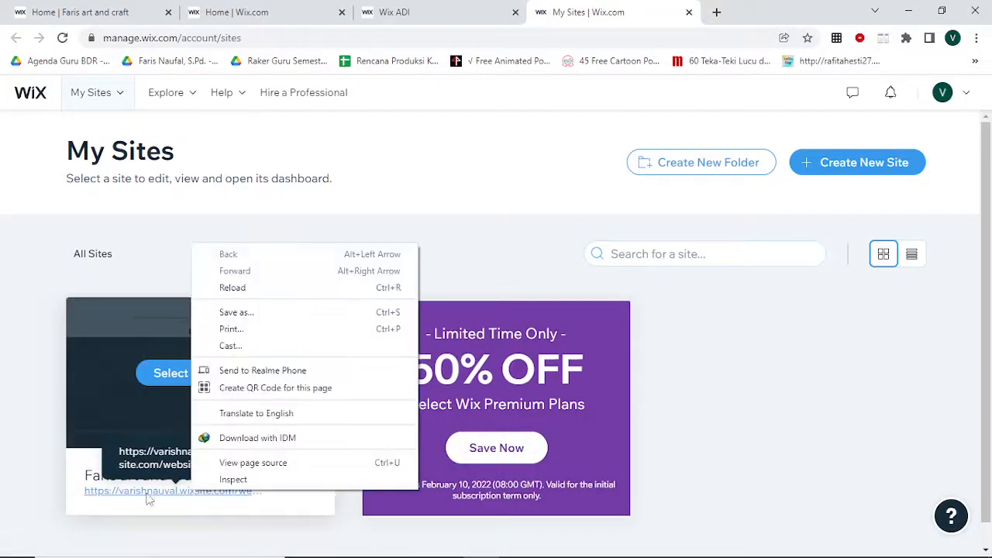
{"action": "left_click", "coordinate": [148, 496]}
{"action": "left_click", "coordinate": [148, 496]}
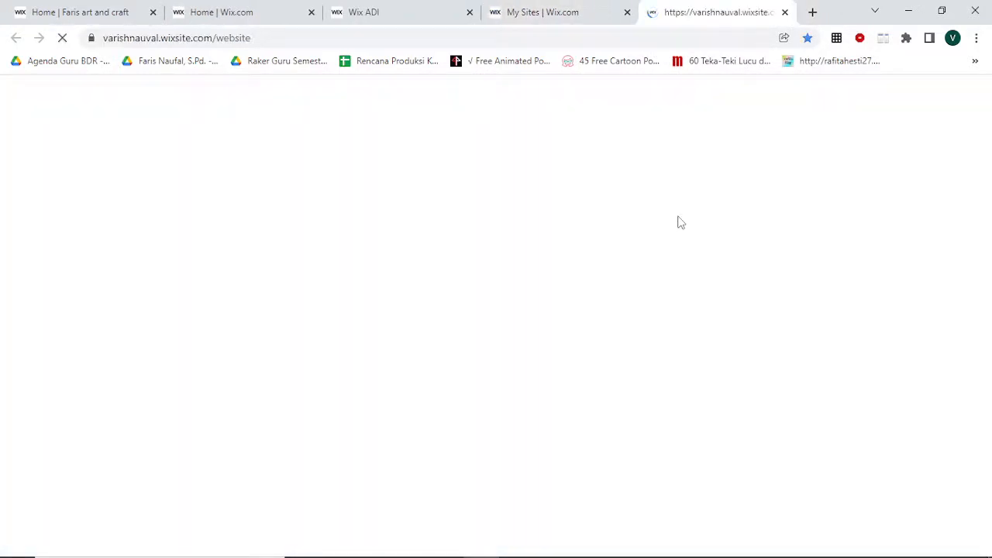
Dismiss the Privacy pop-up on the live home page and examine its hero section and product gallery
{"action": "scroll", "coordinate": [357, 363], "scroll_direction": "down", "scroll_amount": 1}
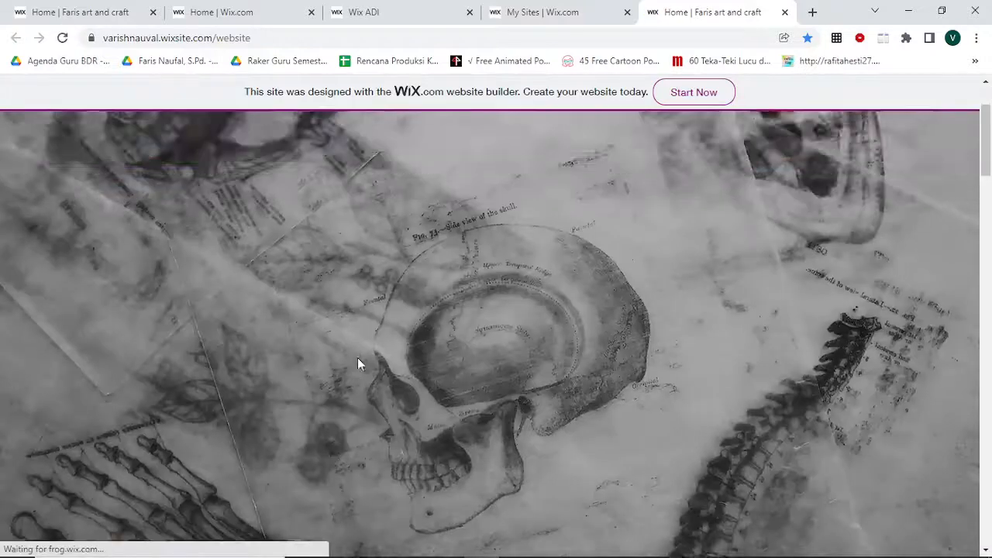
{"action": "scroll", "coordinate": [358, 362], "scroll_direction": "down", "scroll_amount": 4}
{"action": "scroll", "coordinate": [357, 363], "scroll_direction": "up", "scroll_amount": 5}
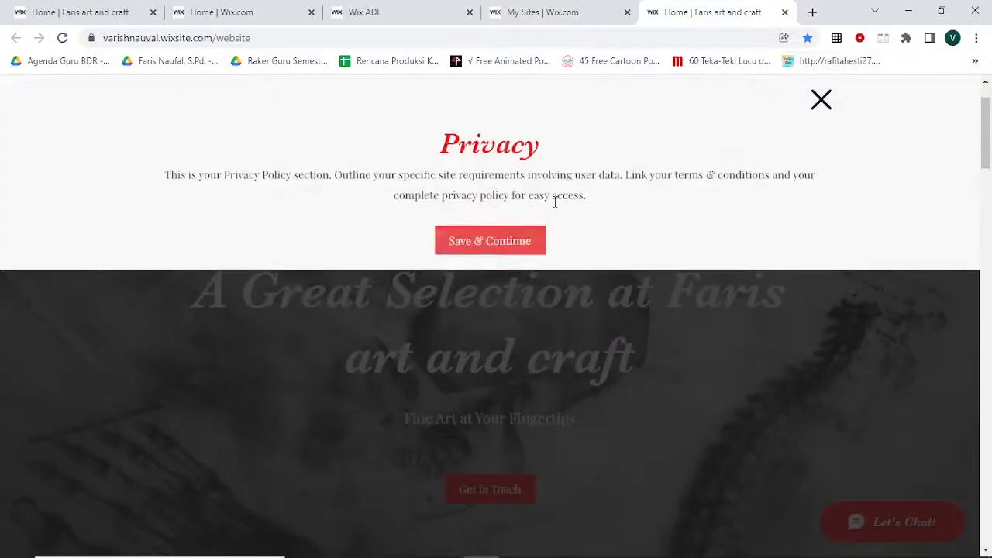
{"action": "left_click", "coordinate": [821, 102]}
{"action": "scroll", "coordinate": [693, 255], "scroll_direction": "down", "scroll_amount": 8}
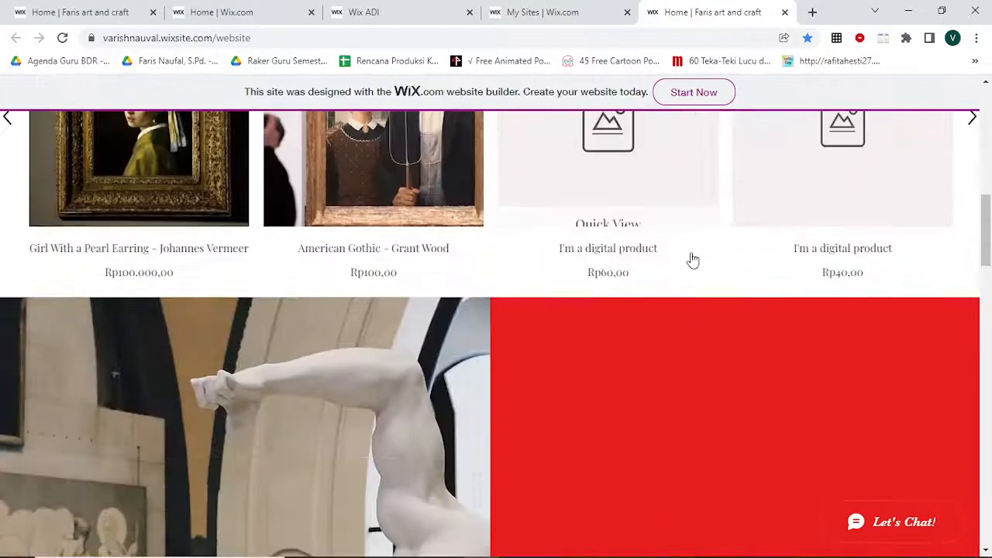
{"action": "scroll", "coordinate": [256, 297], "scroll_direction": "up", "scroll_amount": 3}
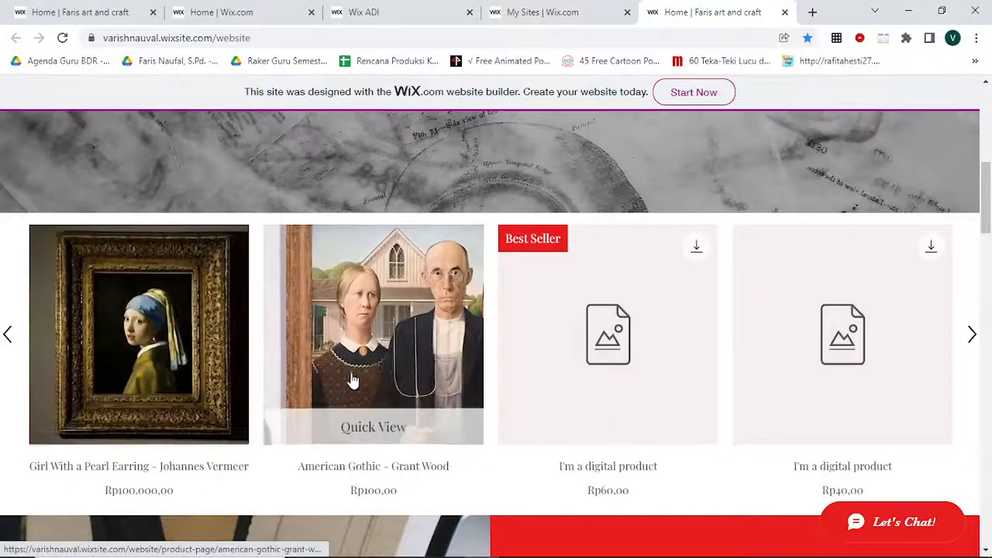
Open the Girl With a Pearl Earring product page and examine its image, description, price and quantity options
{"action": "left_click", "coordinate": [128, 375]}
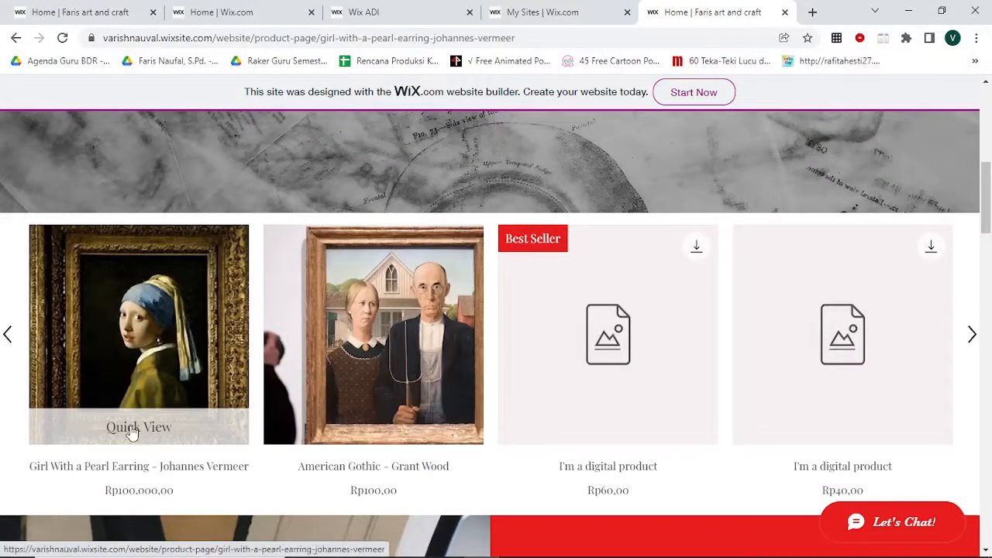
{"action": "scroll", "coordinate": [451, 401], "scroll_direction": "down", "scroll_amount": 5}
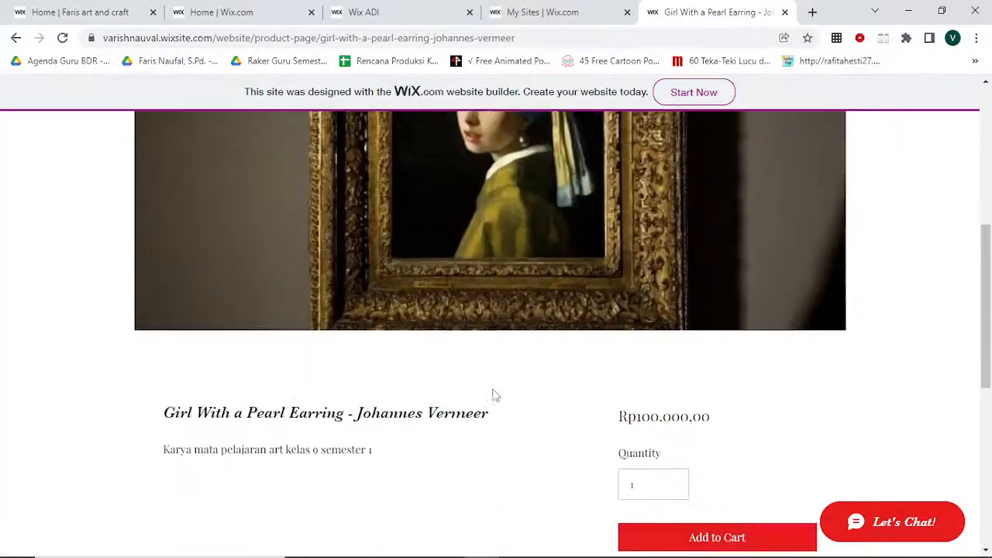
{"action": "scroll", "coordinate": [170, 362], "scroll_direction": "up", "scroll_amount": 6}
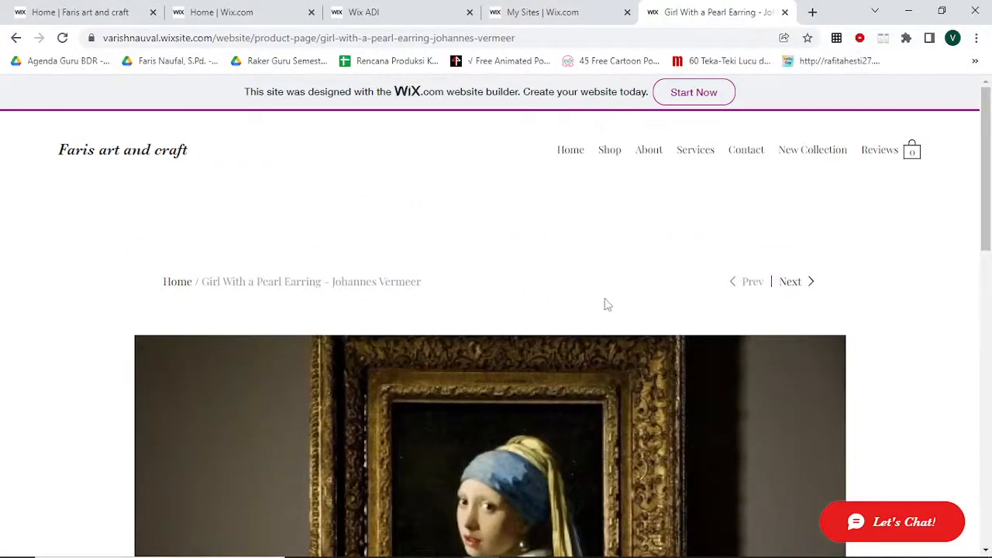
{"action": "scroll", "coordinate": [605, 303], "scroll_direction": "down", "scroll_amount": 5}
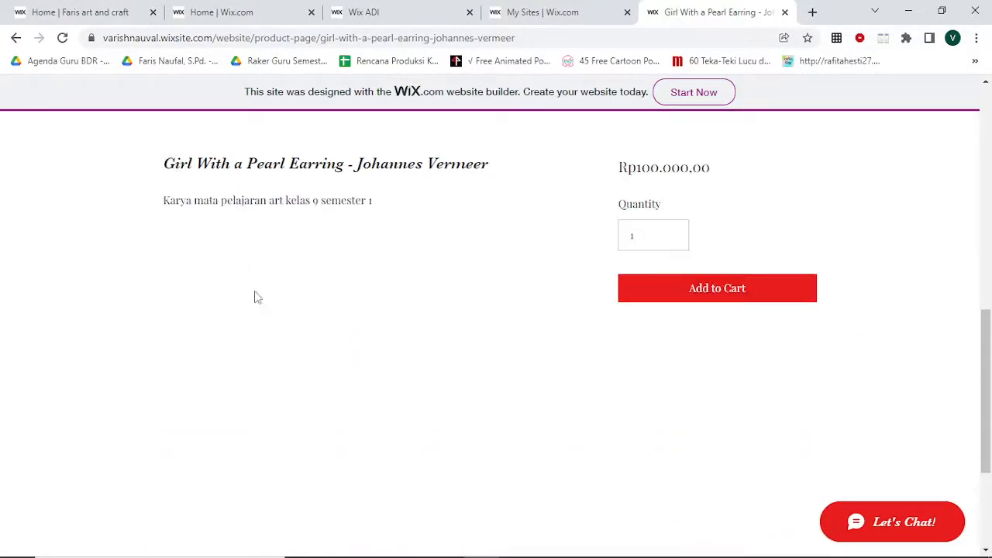
{"action": "scroll", "coordinate": [284, 310], "scroll_direction": "down", "scroll_amount": 2}
{"action": "scroll", "coordinate": [463, 346], "scroll_direction": "up", "scroll_amount": 8}
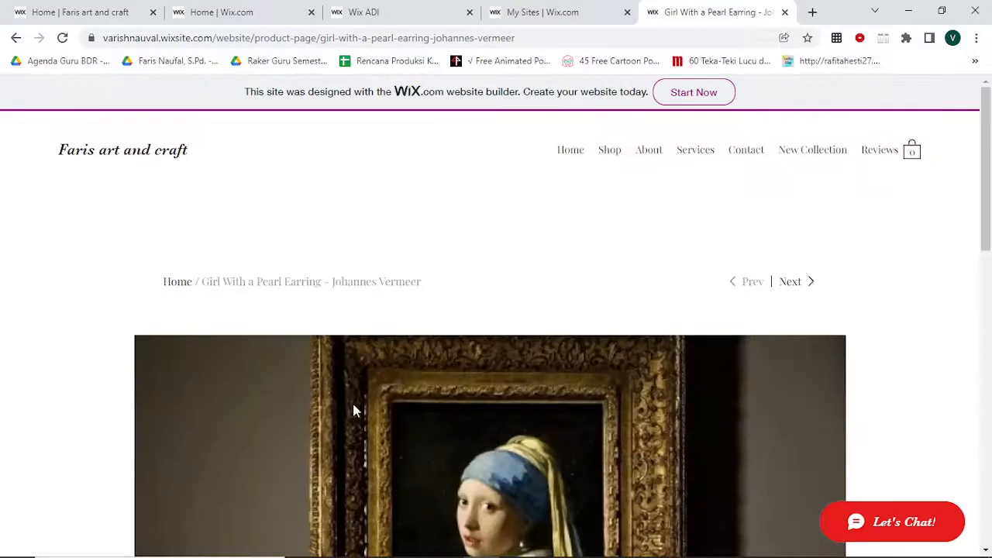
Look through the rest of the Girl With a Pearl Earring product page, from the cart section to the footer
{"action": "scroll", "coordinate": [227, 294], "scroll_direction": "down", "scroll_amount": 8}
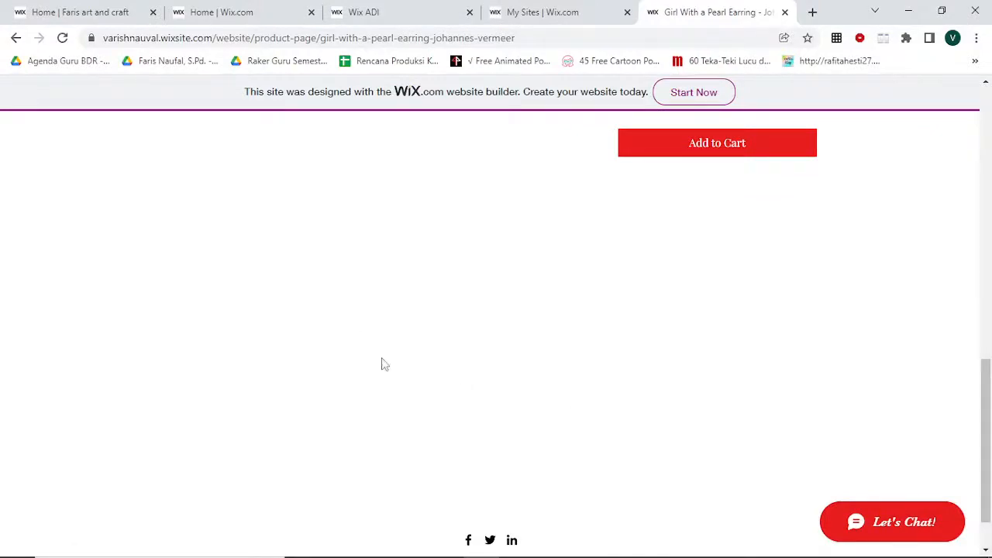
{"action": "scroll", "coordinate": [573, 406], "scroll_direction": "down", "scroll_amount": 2}
{"action": "scroll", "coordinate": [391, 378], "scroll_direction": "up", "scroll_amount": 8}
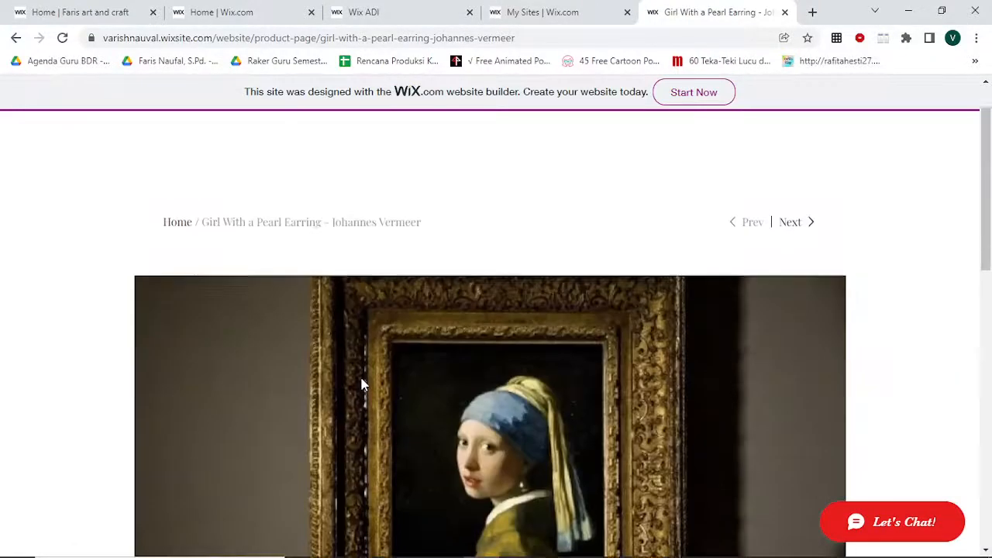
{"action": "scroll", "coordinate": [361, 385], "scroll_direction": "up", "scroll_amount": 2}
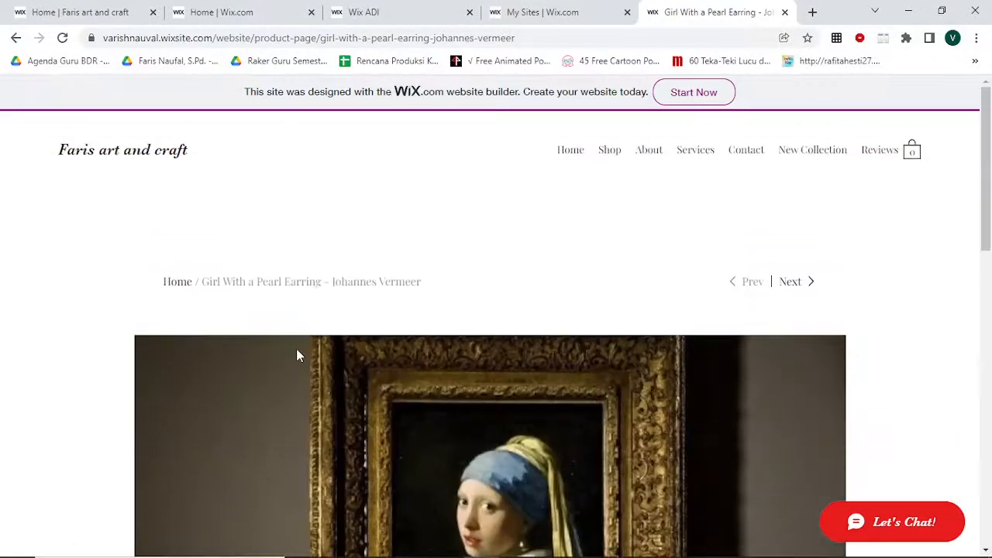
Return to the live home page and review its product gallery, services and quote sections
{"action": "left_click", "coordinate": [16, 38]}
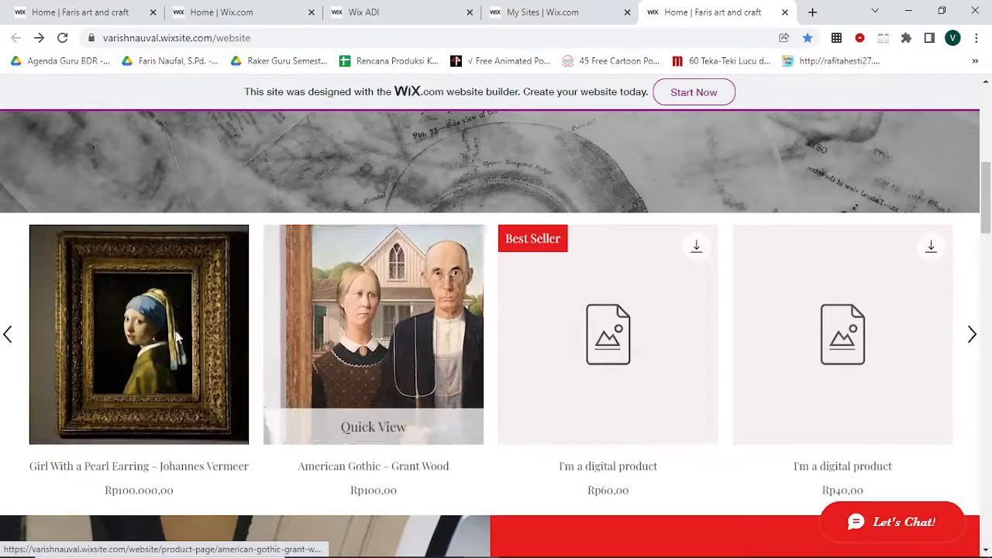
{"action": "scroll", "coordinate": [336, 416], "scroll_direction": "down", "scroll_amount": 8}
{"action": "scroll", "coordinate": [380, 412], "scroll_direction": "down", "scroll_amount": 10}
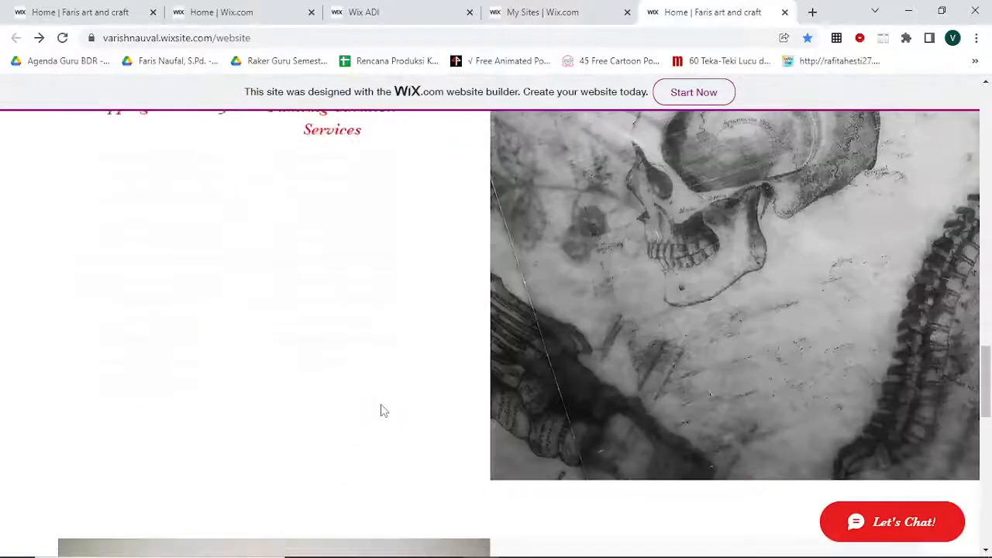
{"action": "scroll", "coordinate": [382, 397], "scroll_direction": "up", "scroll_amount": 10}
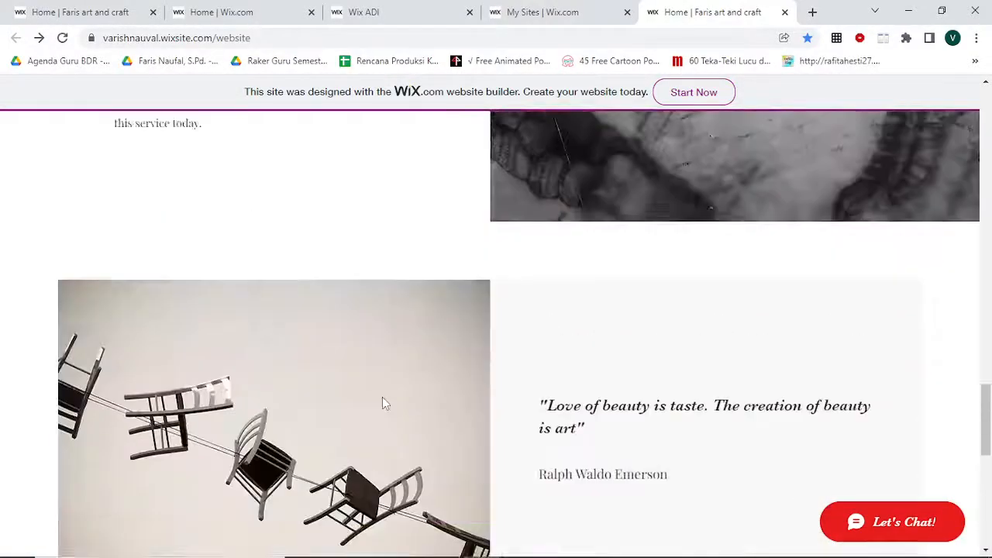
{"action": "scroll", "coordinate": [382, 396], "scroll_direction": "up", "scroll_amount": 5}
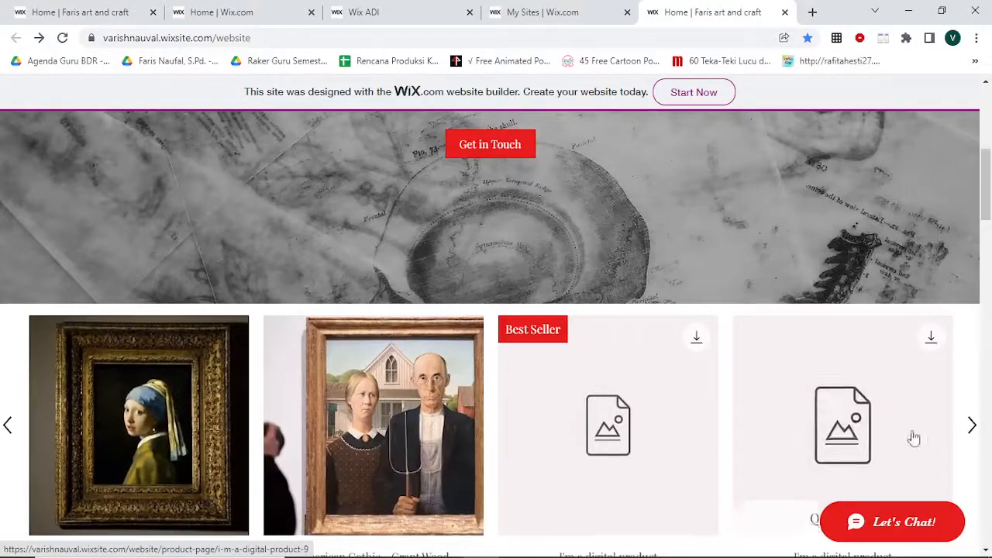
Close the My Sites tab and the live site's tab beside it, returning to the Wix ADI editor
{"action": "left_click", "coordinate": [542, 12]}
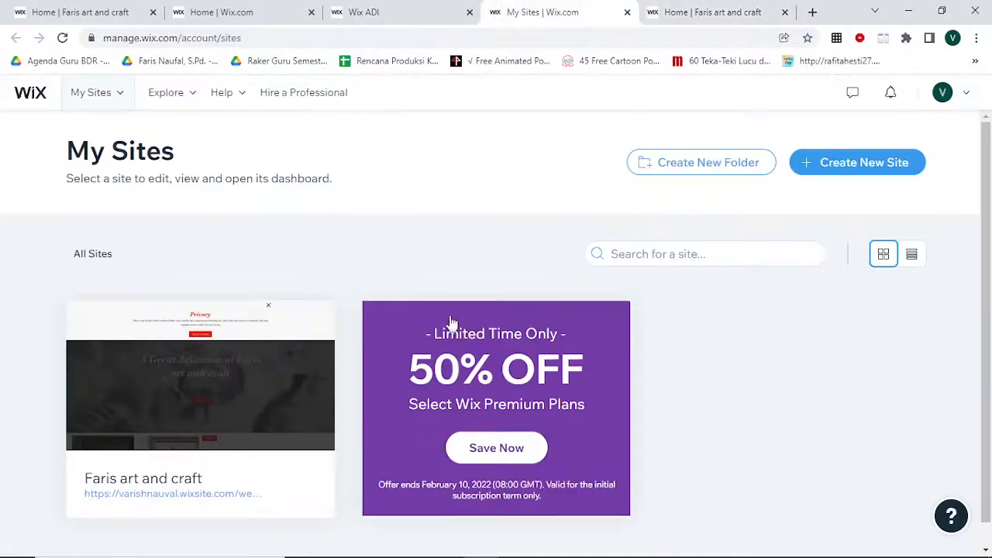
{"action": "left_click", "coordinate": [372, 13]}
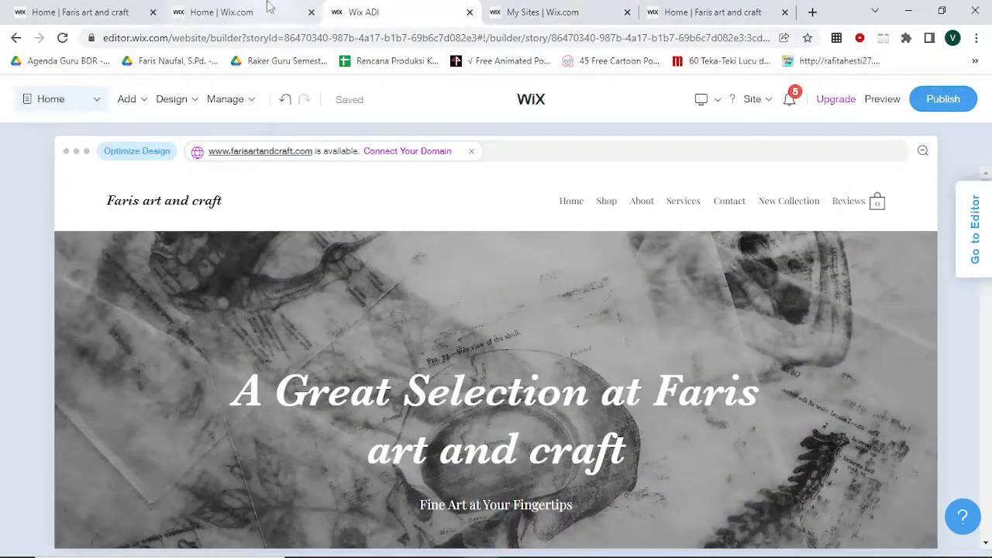
{"action": "left_click", "coordinate": [269, 6]}
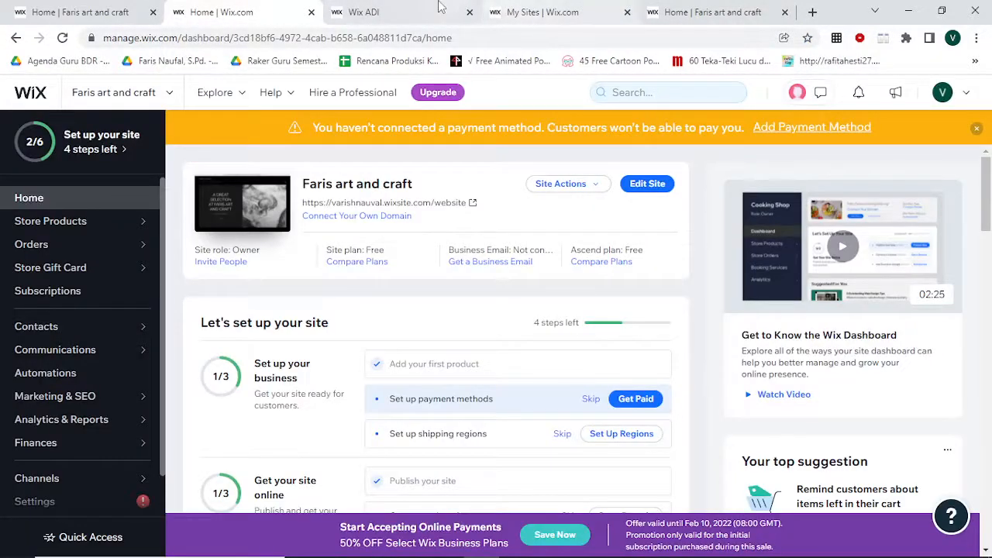
{"action": "left_click", "coordinate": [388, 11]}
{"action": "left_click", "coordinate": [531, 8]}
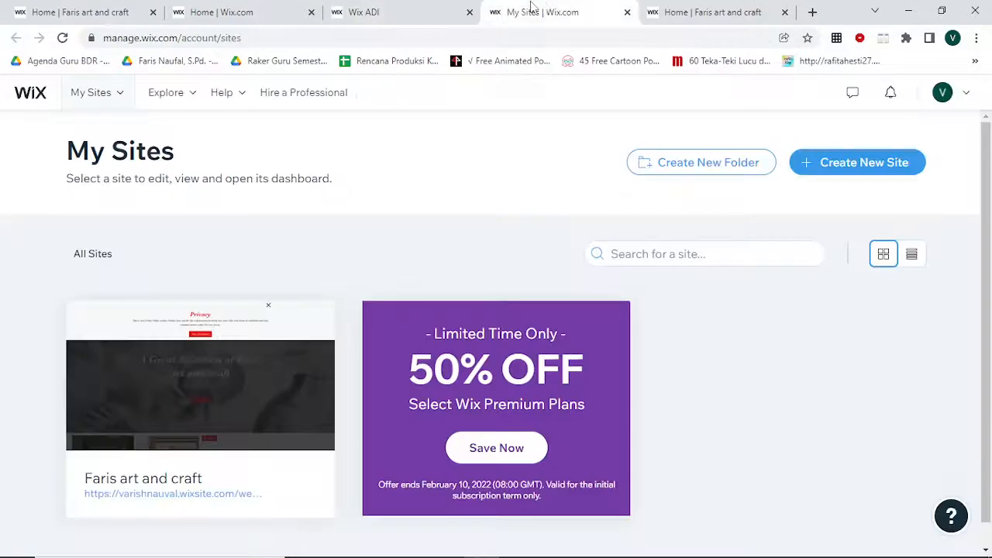
{"action": "left_click", "coordinate": [627, 12]}
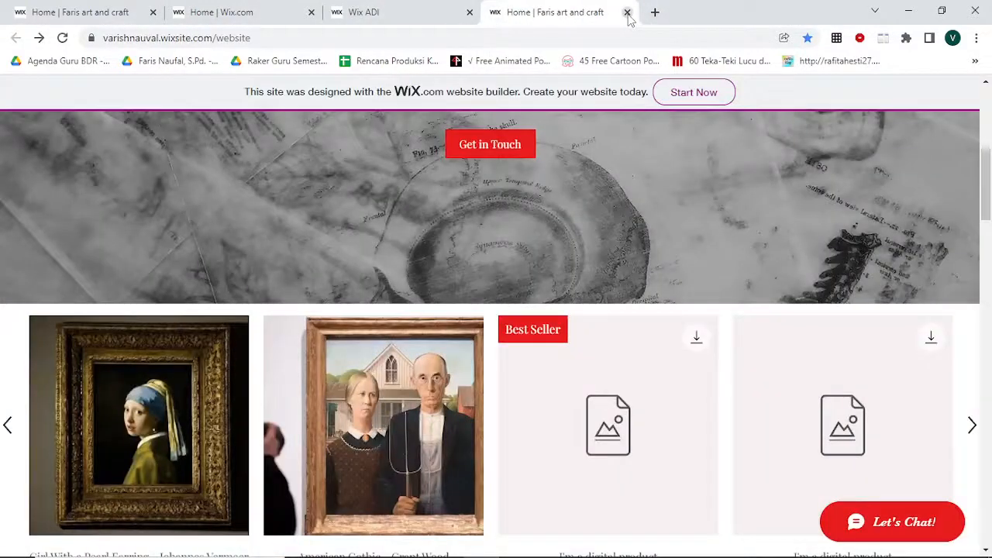
{"action": "left_click", "coordinate": [626, 12]}
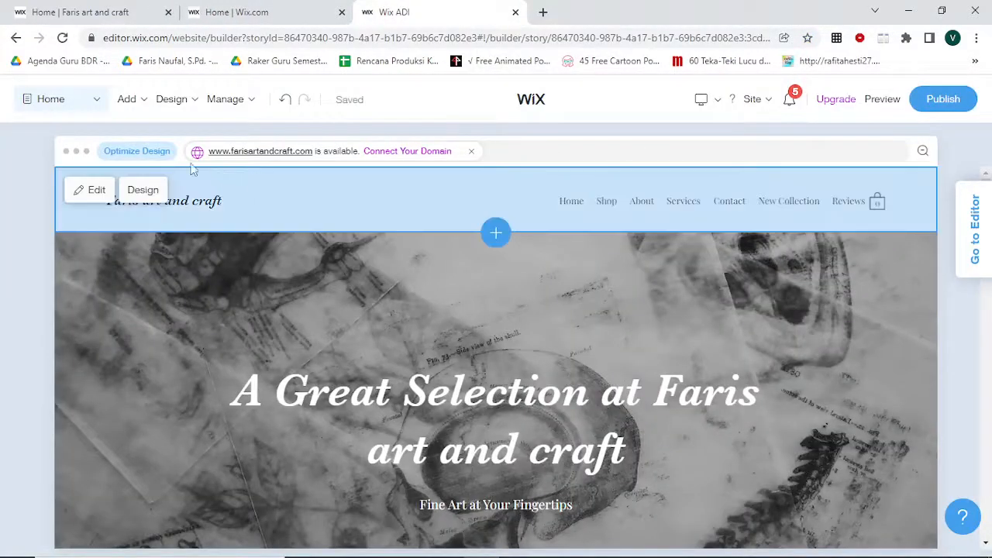
Open the store's product list from the editor and start a new physical product
{"action": "left_click", "coordinate": [225, 101]}
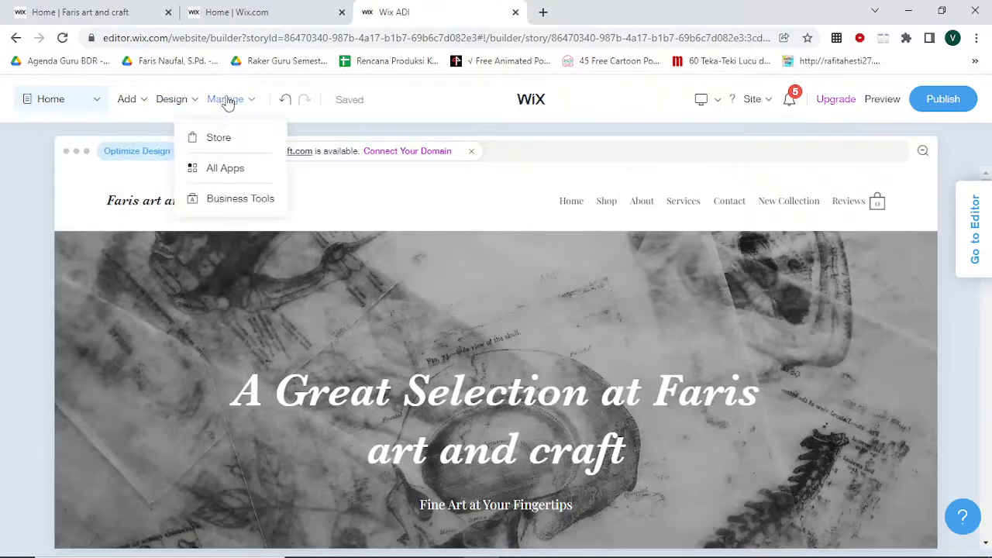
{"action": "left_click", "coordinate": [225, 142]}
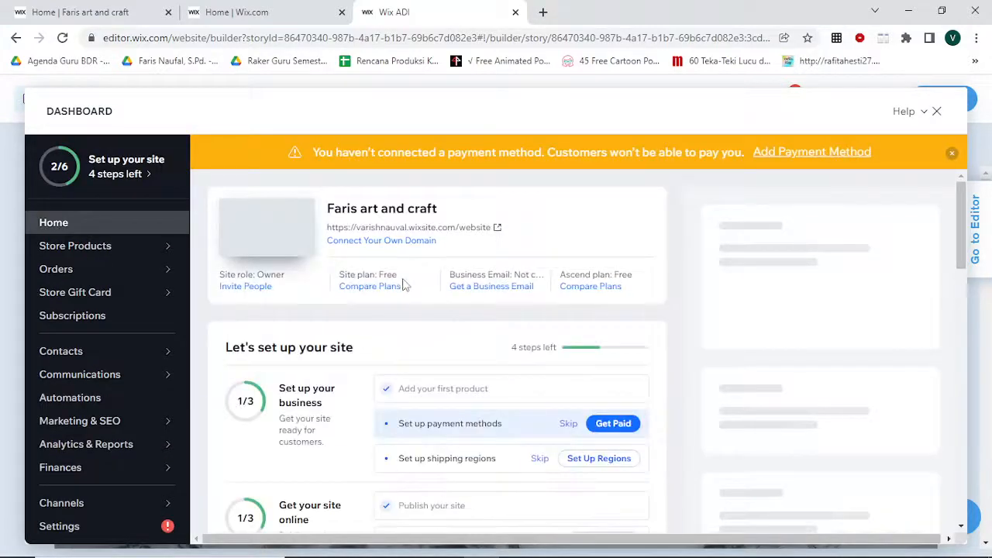
{"action": "mouse_move", "coordinate": [92, 248]}
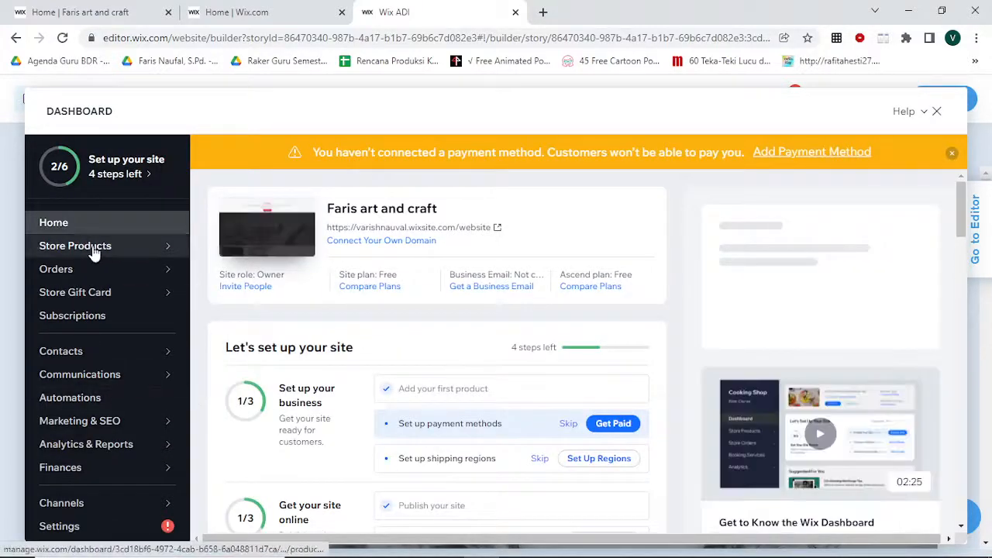
{"action": "left_click", "coordinate": [92, 248]}
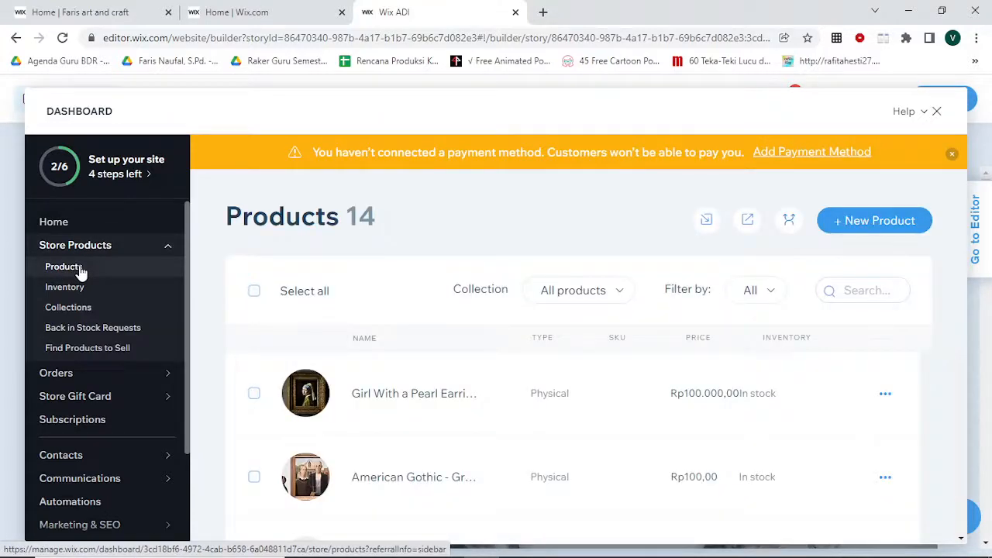
{"action": "left_click", "coordinate": [81, 273]}
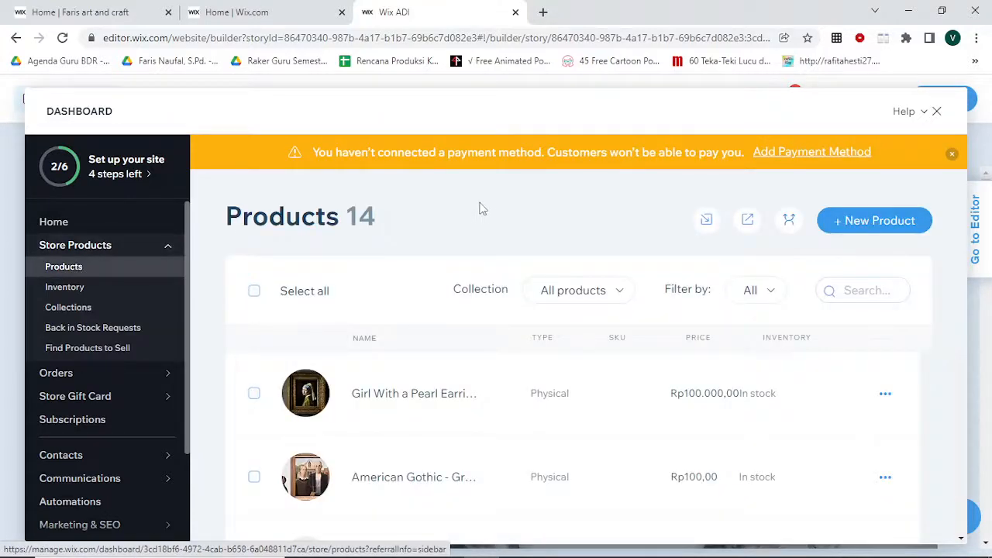
{"action": "left_click", "coordinate": [884, 227]}
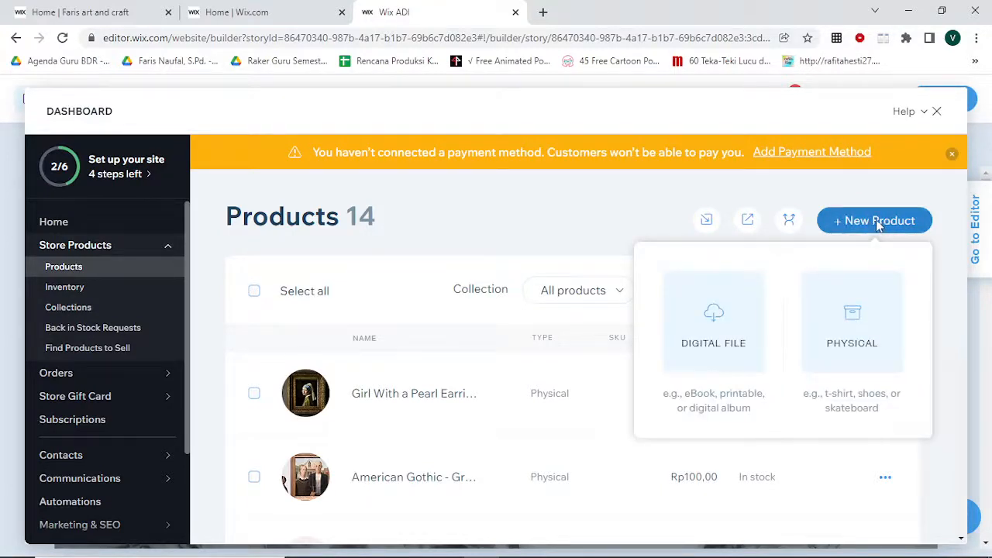
{"action": "left_click", "coordinate": [863, 341]}
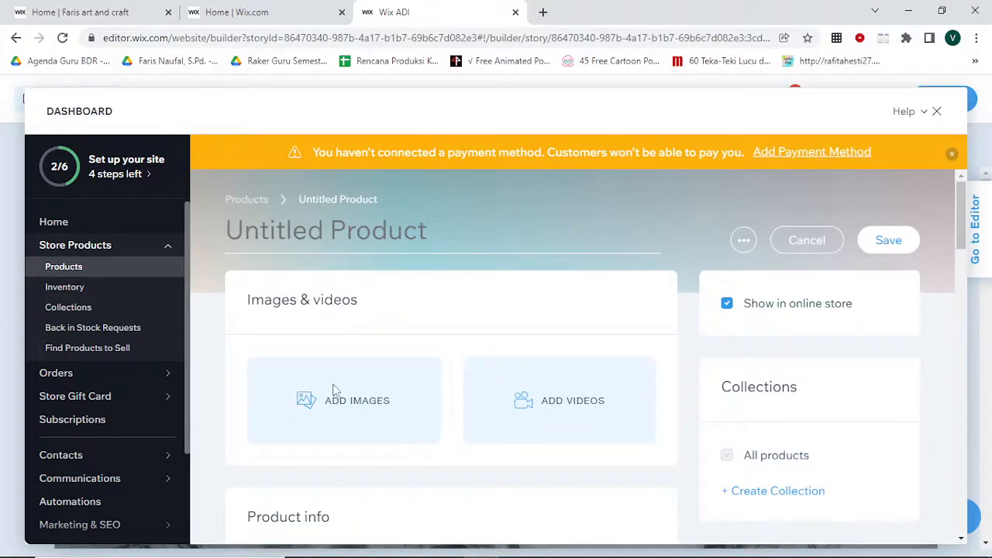
Copy the Guernica image's file name from the buat wix folder and name the product "Guernica - Pablo Picasso"
{"action": "left_click", "coordinate": [374, 545]}
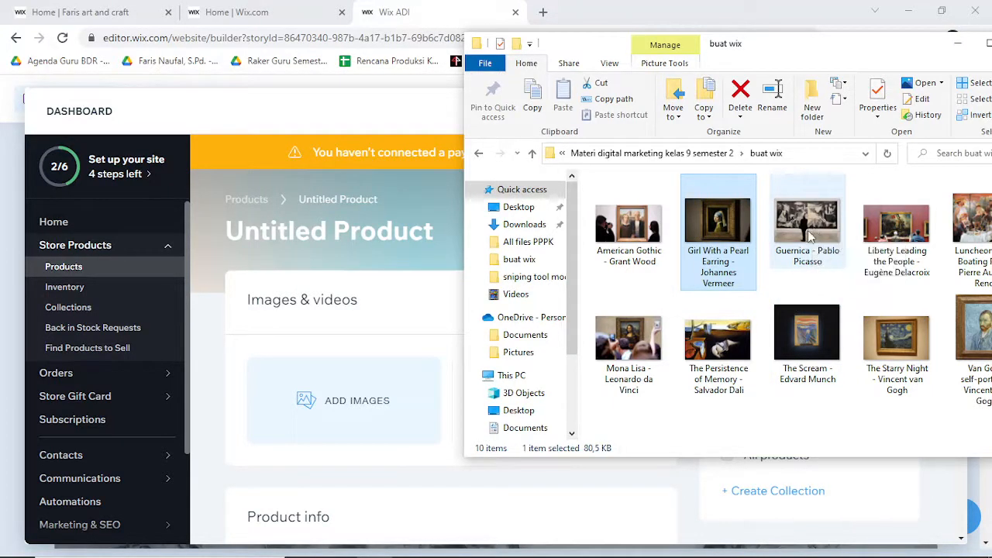
{"action": "left_click", "coordinate": [814, 259]}
{"action": "right_click", "coordinate": [816, 260]}
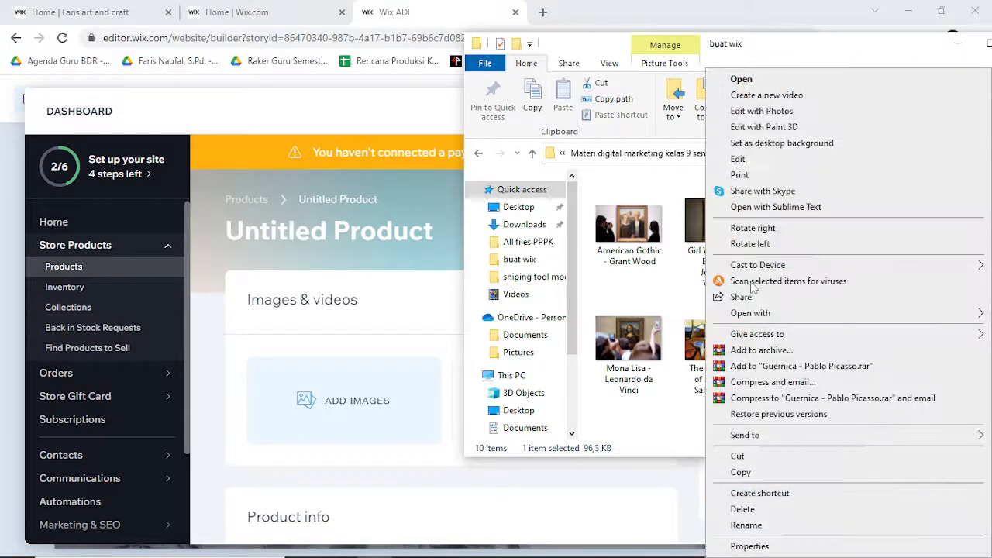
{"action": "left_click", "coordinate": [747, 526]}
{"action": "key", "text": "ctrl+c"}
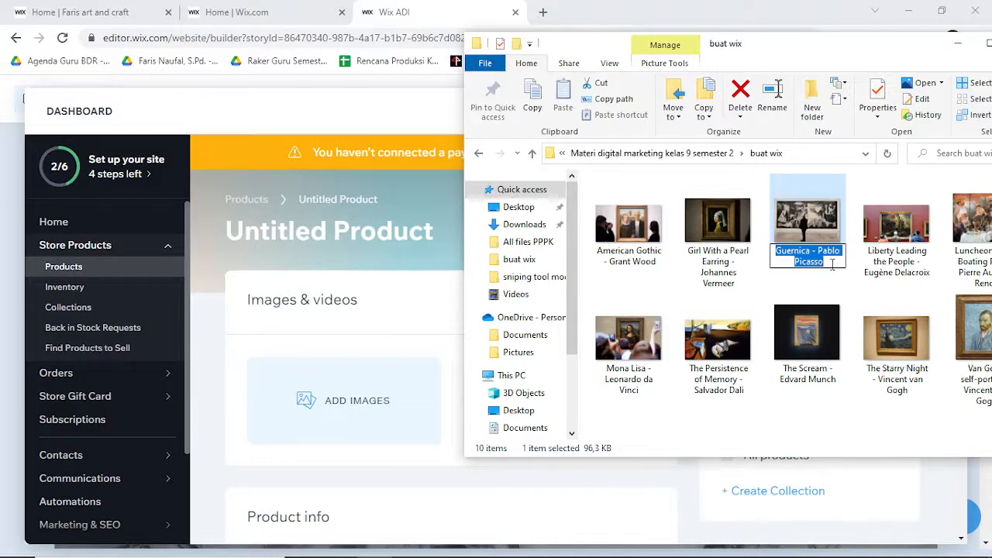
{"action": "left_click", "coordinate": [334, 243]}
{"action": "key", "text": "ctrl+v"}
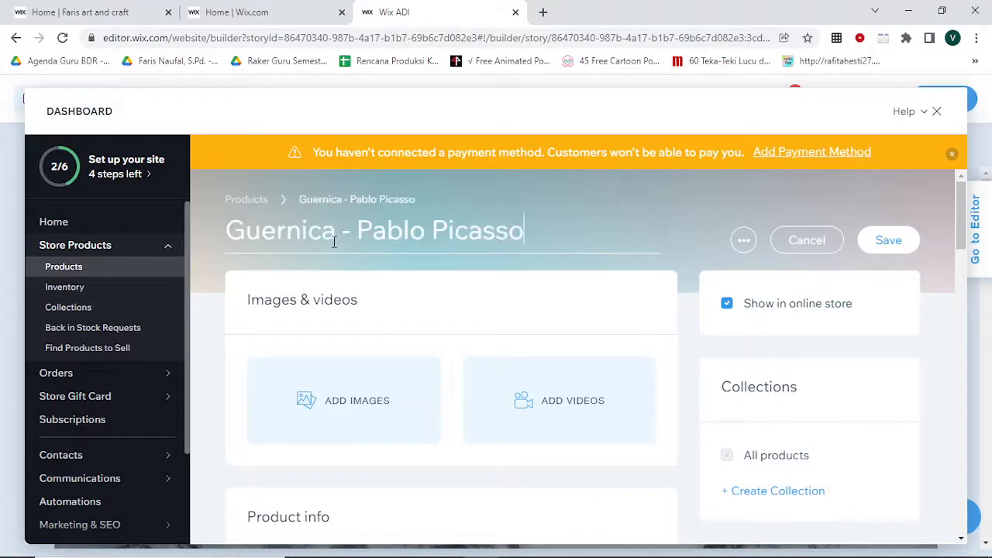
Upload Guernica - Pablo Picasso.jpg from the buat wix folder and add it as the product's image
{"action": "left_click", "coordinate": [367, 414]}
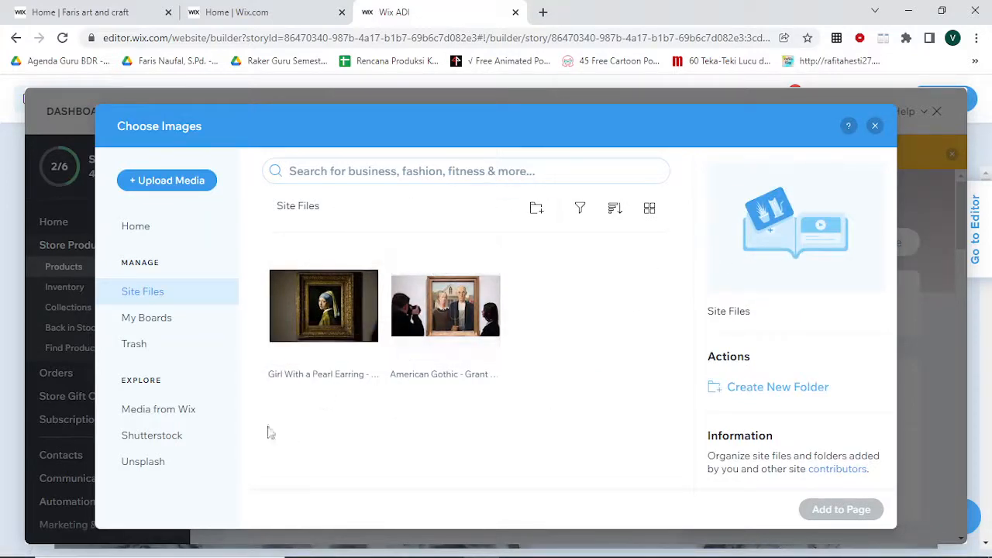
{"action": "left_click", "coordinate": [164, 181]}
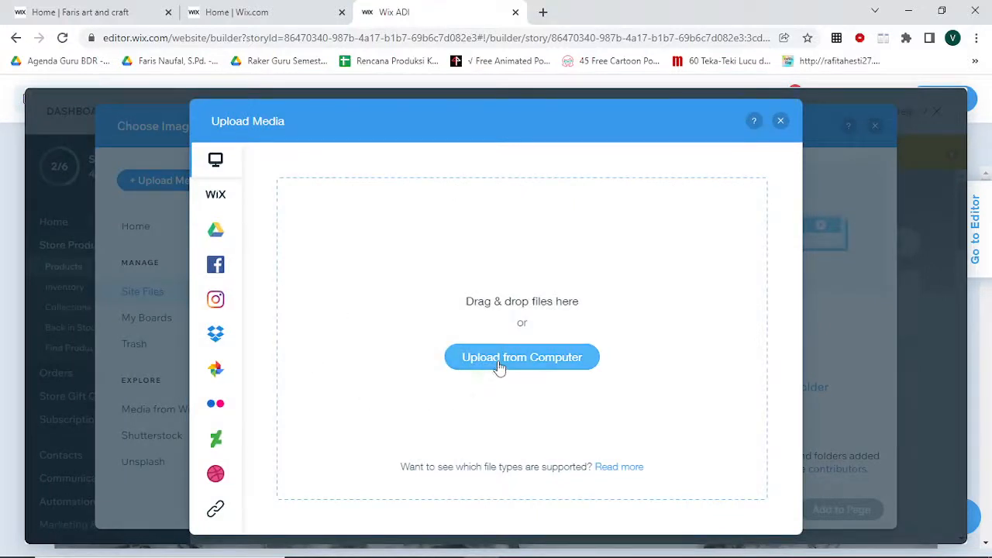
{"action": "mouse_move", "coordinate": [503, 555]}
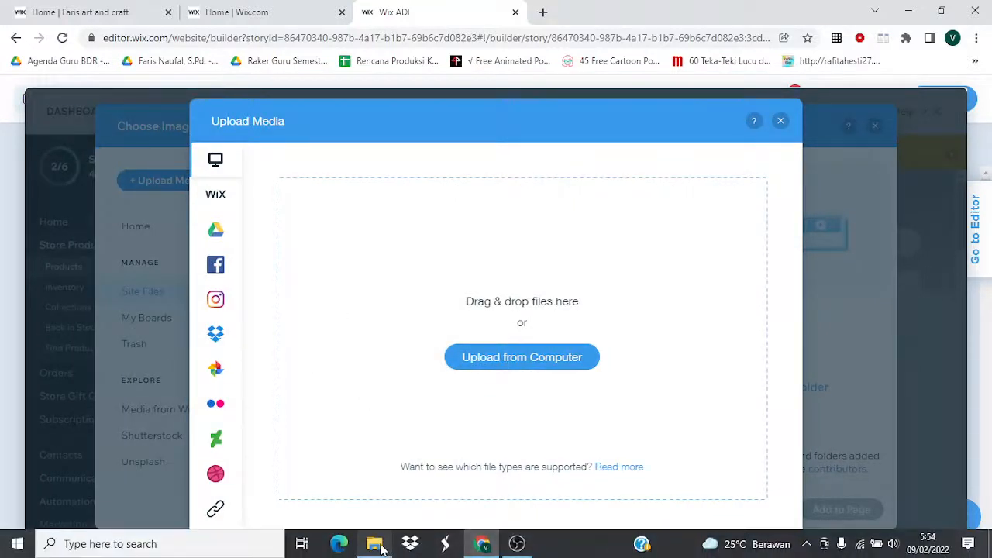
{"action": "left_click", "coordinate": [374, 546]}
{"action": "left_click_drag", "start_coordinate": [801, 226], "coordinate": [414, 302]}
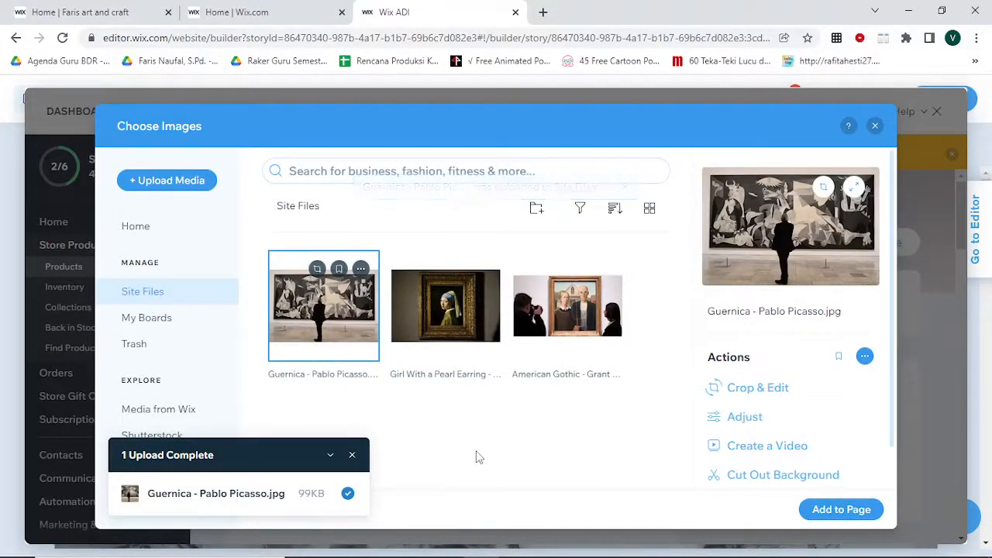
{"action": "left_click", "coordinate": [840, 512]}
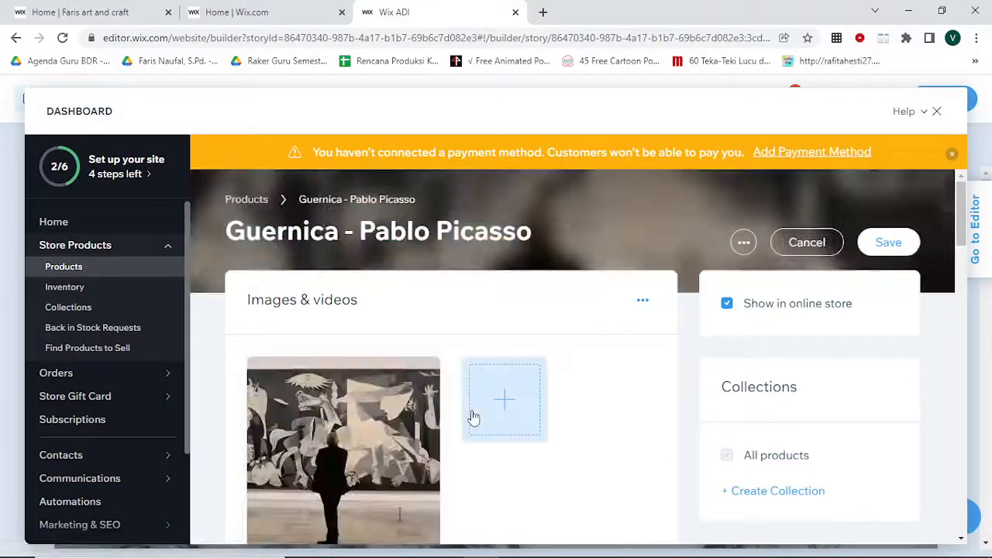
Try to save the Guernica product with only its name and image filled in
{"action": "scroll", "coordinate": [630, 442], "scroll_direction": "down", "scroll_amount": 2}
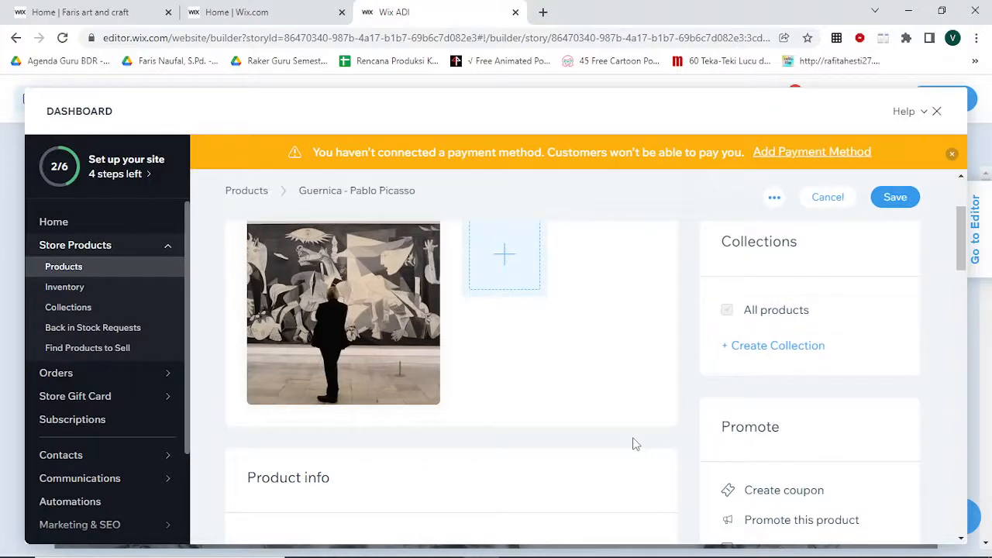
{"action": "scroll", "coordinate": [560, 470], "scroll_direction": "down", "scroll_amount": 2}
{"action": "scroll", "coordinate": [561, 471], "scroll_direction": "up", "scroll_amount": 5}
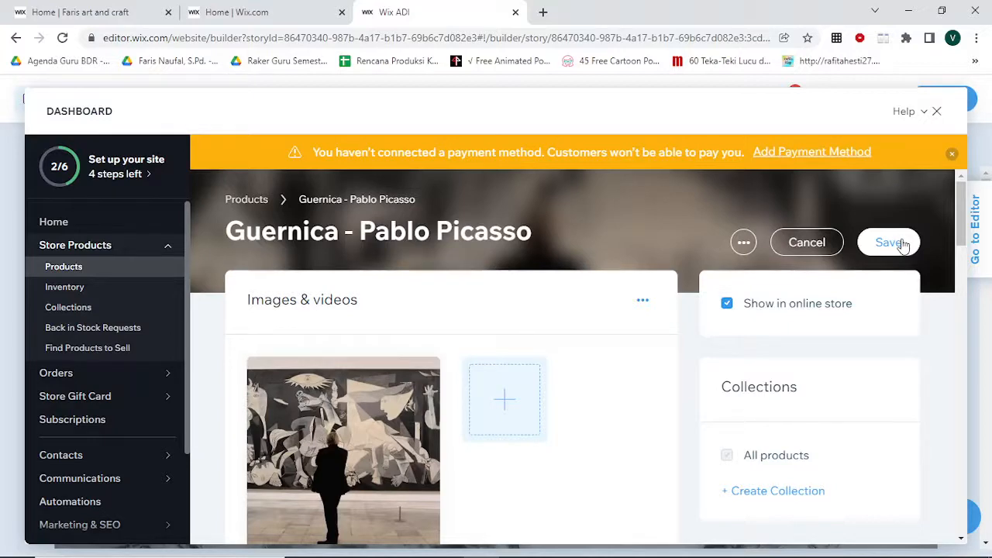
{"action": "left_click", "coordinate": [891, 243]}
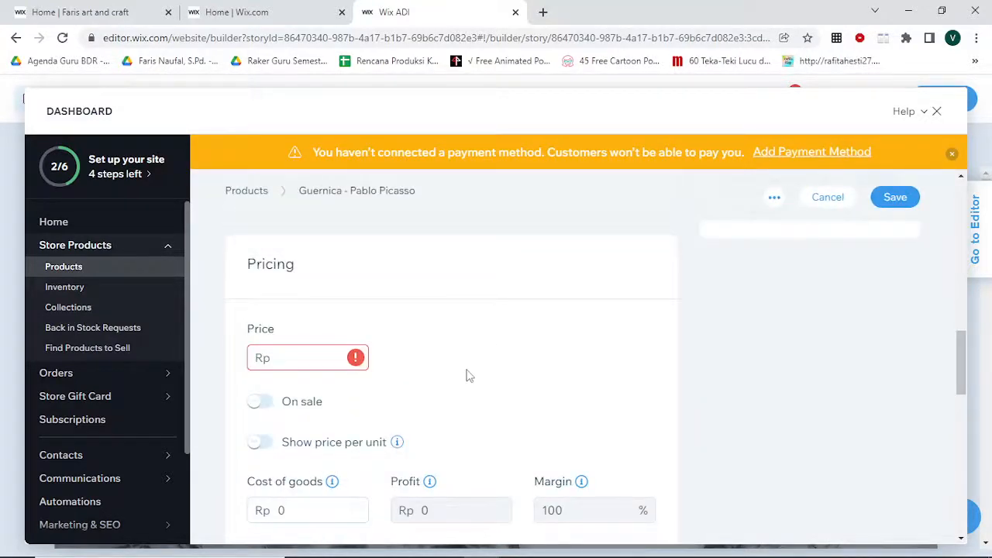
Enter "Karya mata pelajaran Bahasa kelas 9 semester 1" as the Guernica product's description
{"action": "scroll", "coordinate": [446, 381], "scroll_direction": "up", "scroll_amount": 5}
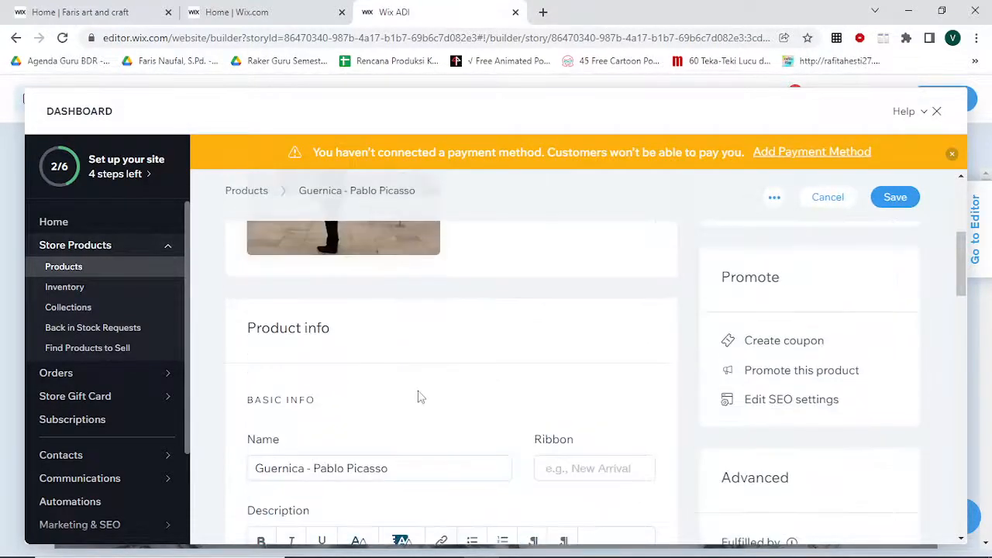
{"action": "scroll", "coordinate": [418, 397], "scroll_direction": "down", "scroll_amount": 4}
{"action": "left_click", "coordinate": [304, 288]}
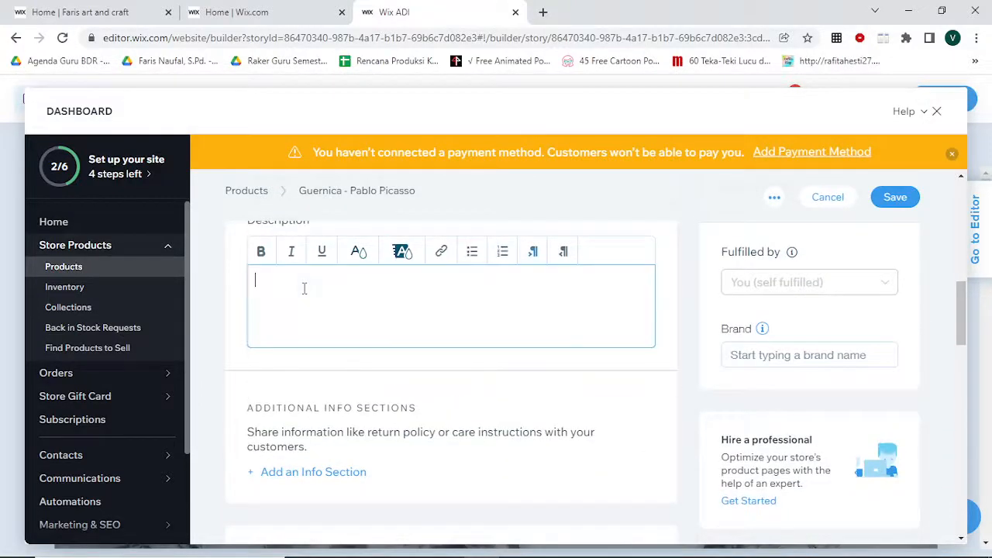
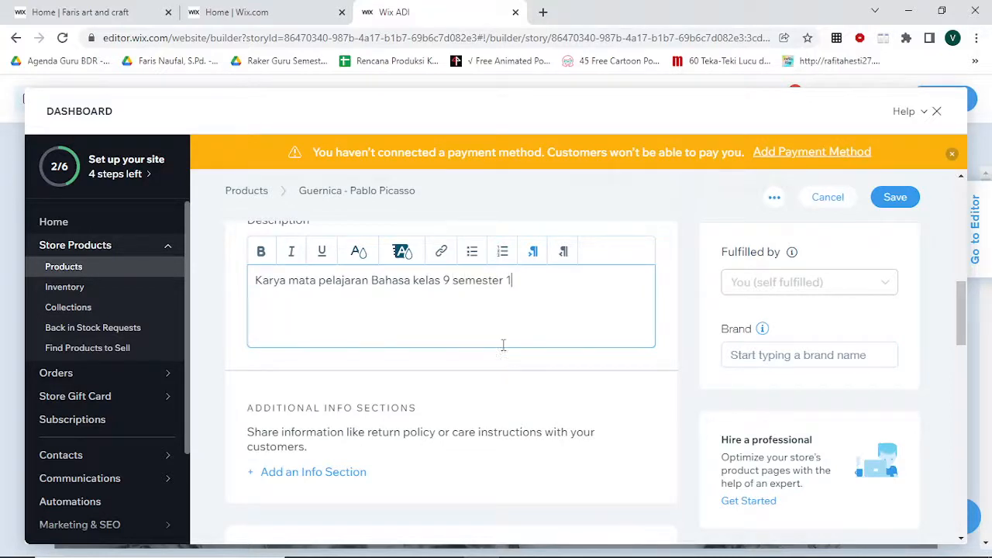
Set the Guernica product's price to Rp 150000 and its cost of goods to Rp 100000
{"action": "scroll", "coordinate": [465, 371], "scroll_direction": "down", "scroll_amount": 3}
{"action": "left_click", "coordinate": [289, 430]}
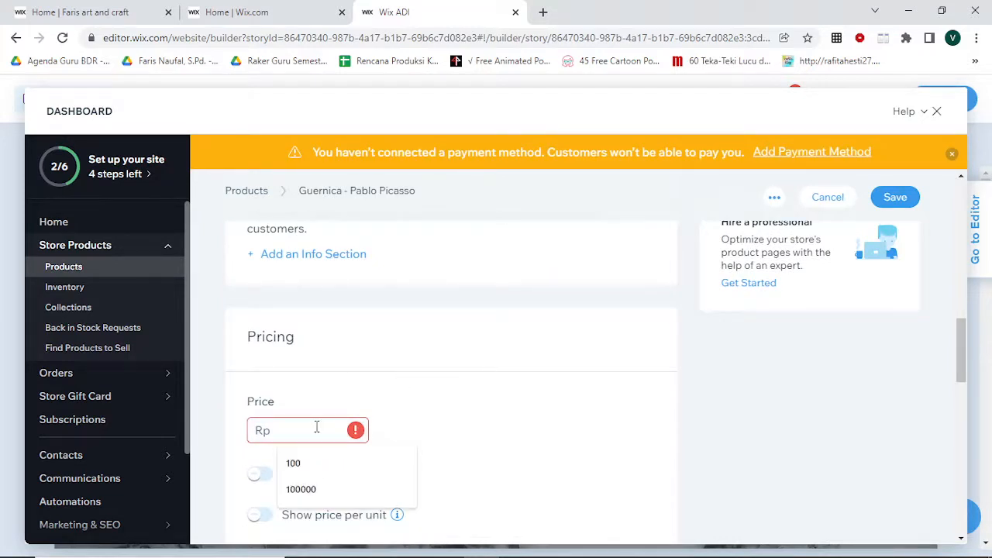
{"action": "type", "text": "150000"}
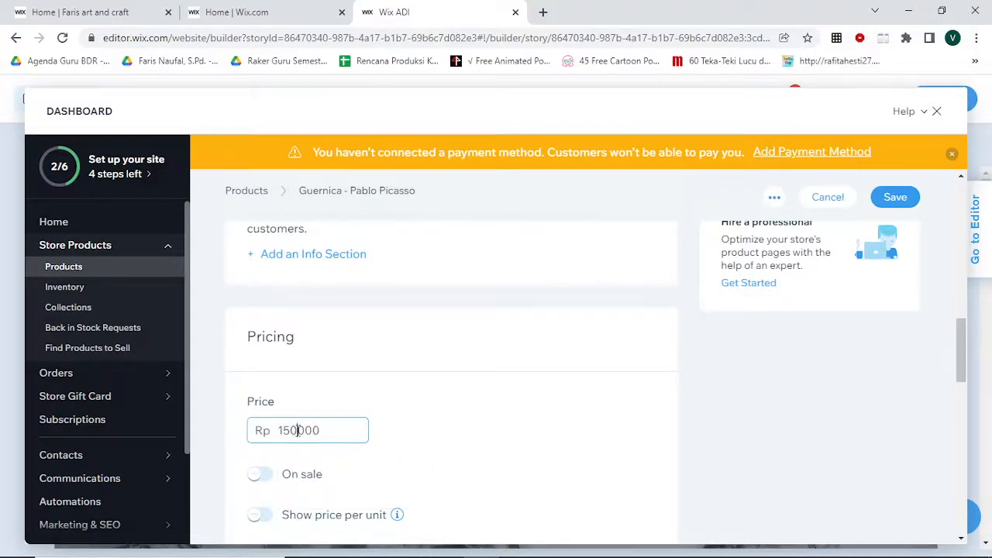
{"action": "scroll", "coordinate": [469, 431], "scroll_direction": "down", "scroll_amount": 2}
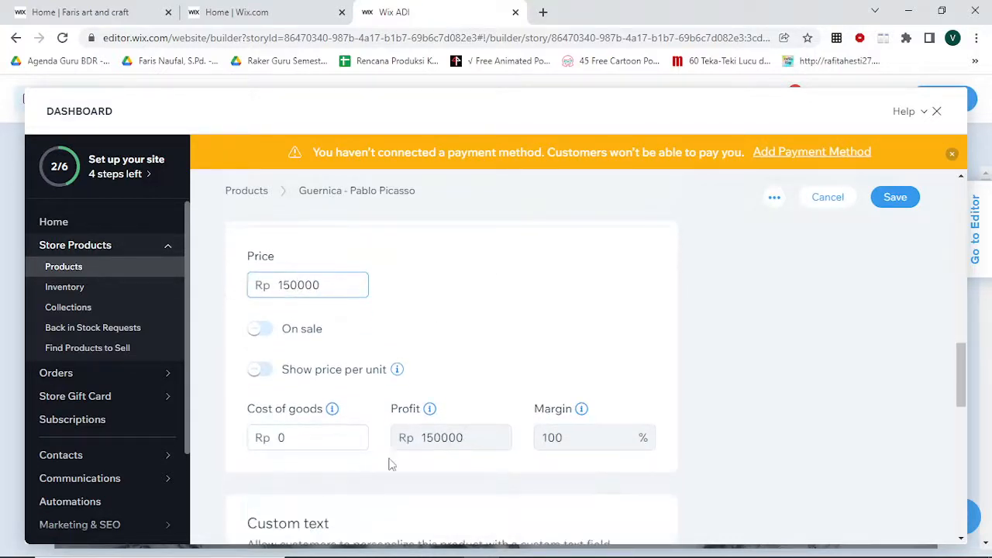
{"action": "left_click", "coordinate": [310, 437]}
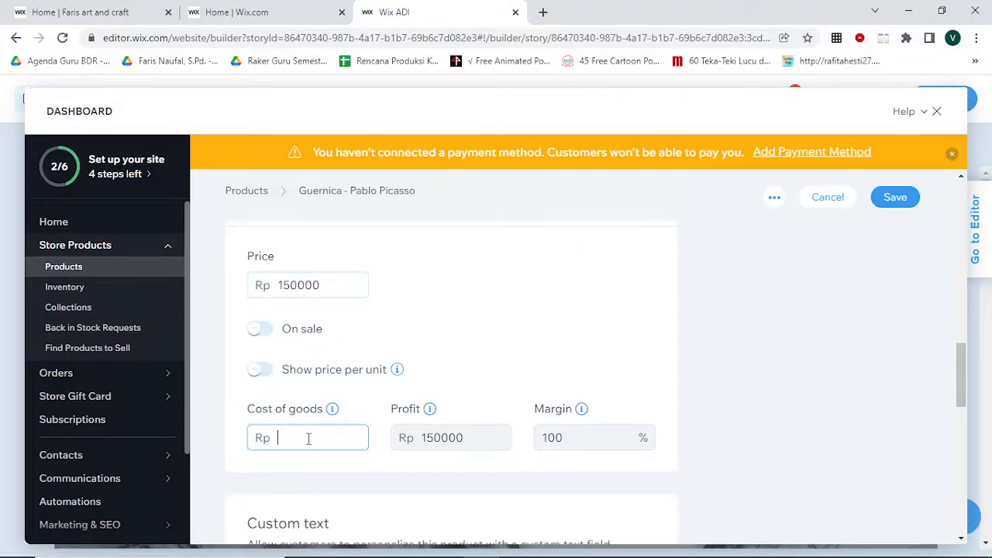
{"action": "type", "text": "100000"}
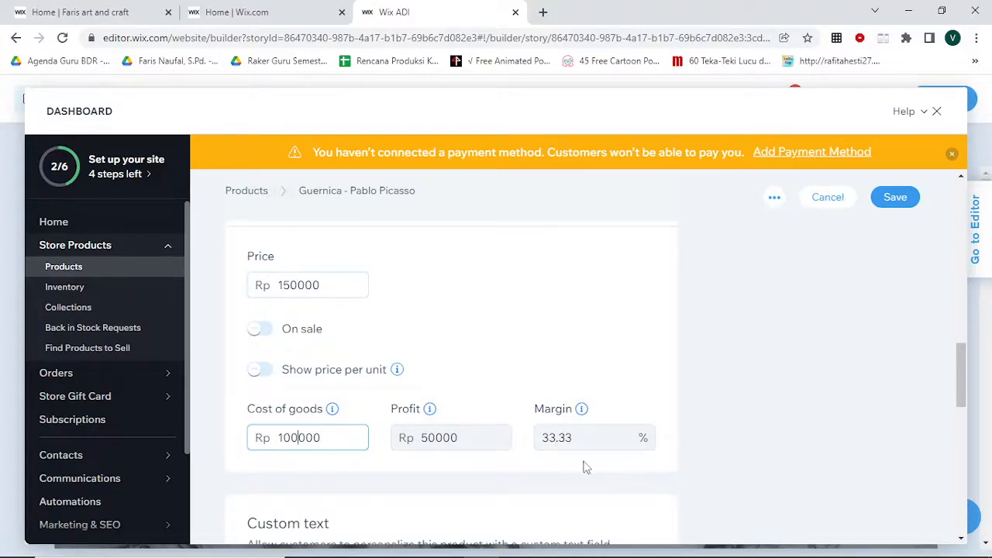
Review the remaining product settings down to Subscriptions and save the Guernica product
{"action": "scroll", "coordinate": [467, 489], "scroll_direction": "down", "scroll_amount": 2}
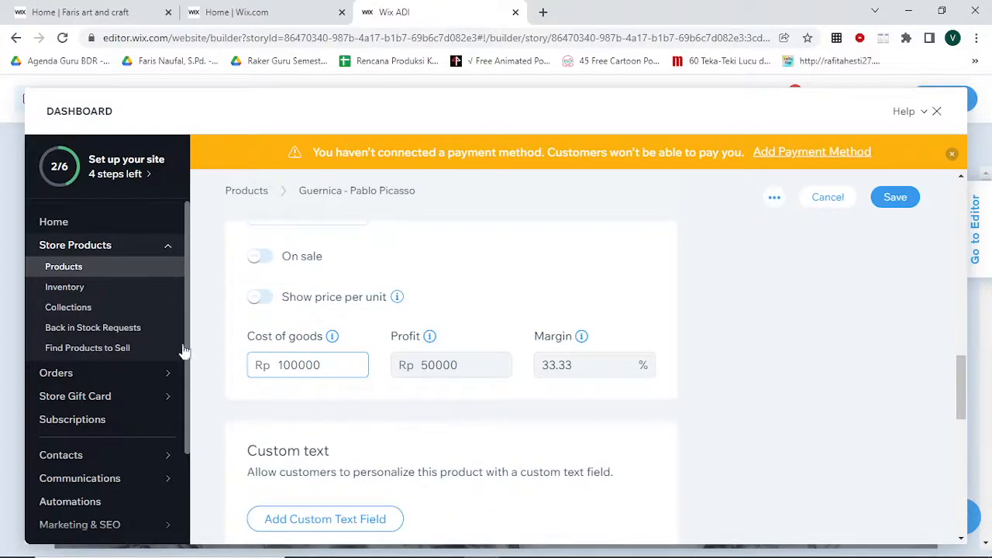
{"action": "scroll", "coordinate": [406, 430], "scroll_direction": "up", "scroll_amount": 2}
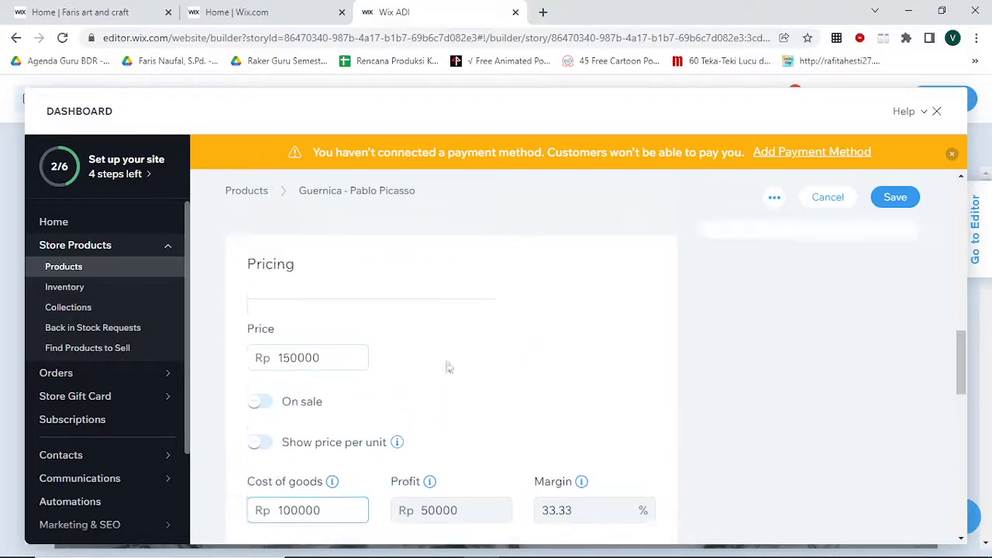
{"action": "scroll", "coordinate": [448, 367], "scroll_direction": "down", "scroll_amount": 8}
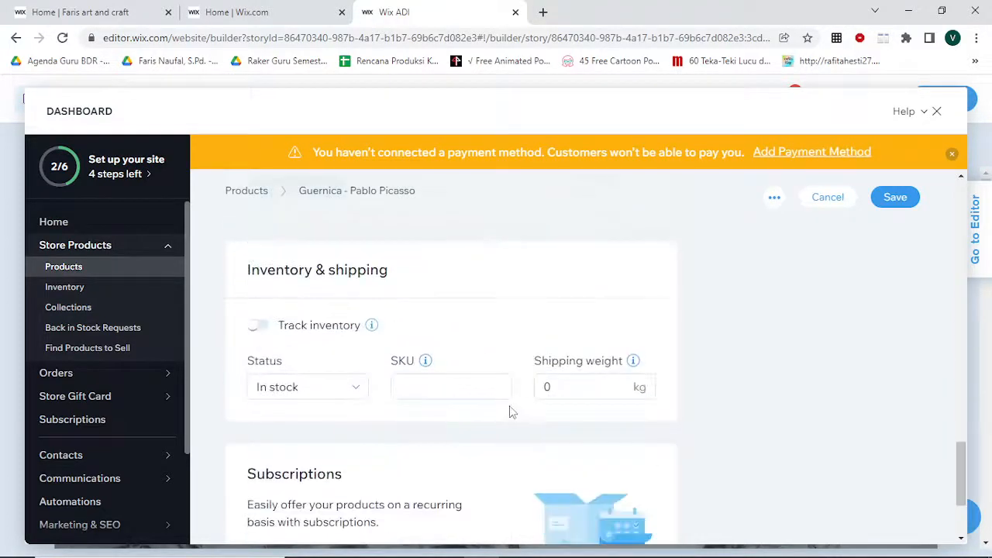
{"action": "scroll", "coordinate": [510, 412], "scroll_direction": "down", "scroll_amount": 2}
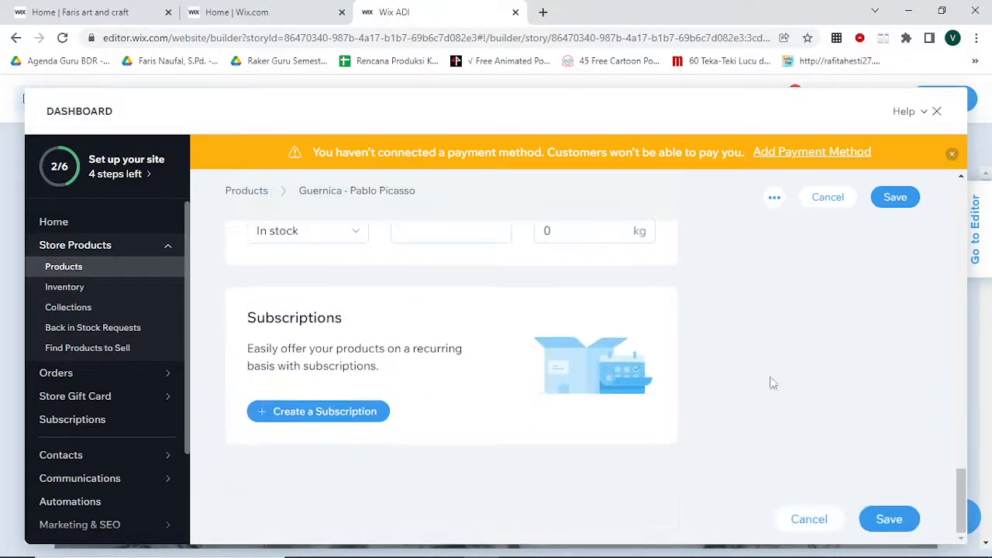
{"action": "left_click", "coordinate": [888, 519]}
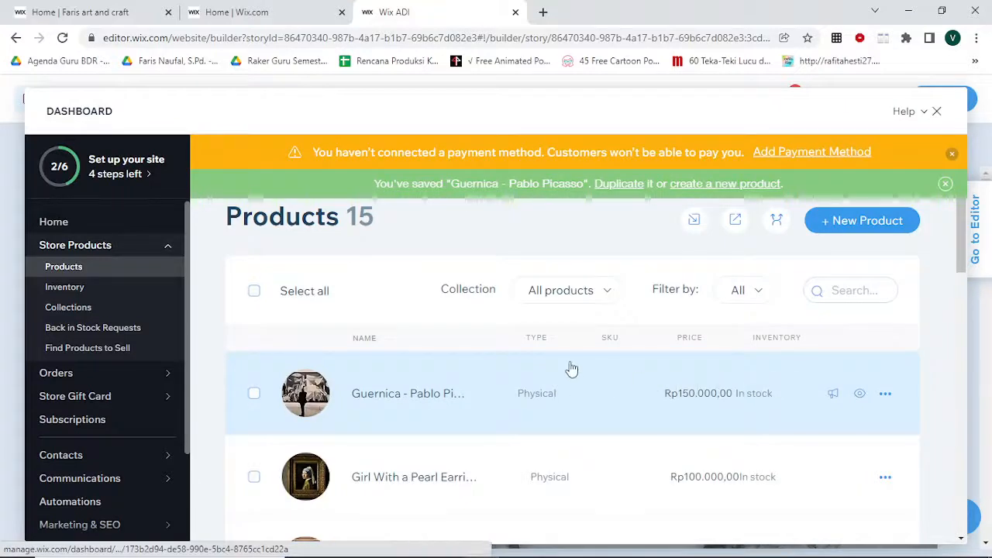
{"action": "scroll", "coordinate": [571, 369], "scroll_direction": "down", "scroll_amount": 2}
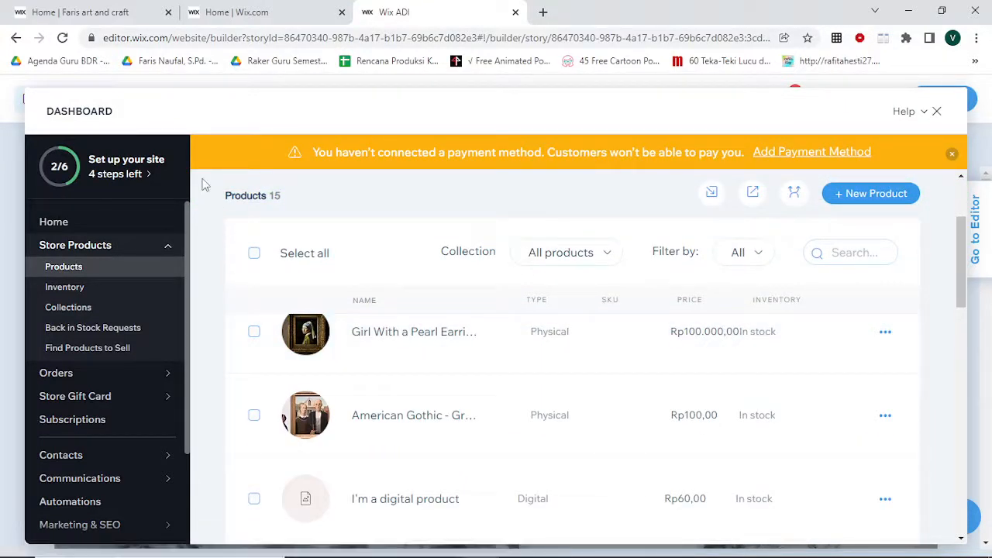
Reload the live Faris art and craft site, dismiss the Privacy pop-up and check the home page's product gallery for Guernica
{"action": "left_click", "coordinate": [101, 16]}
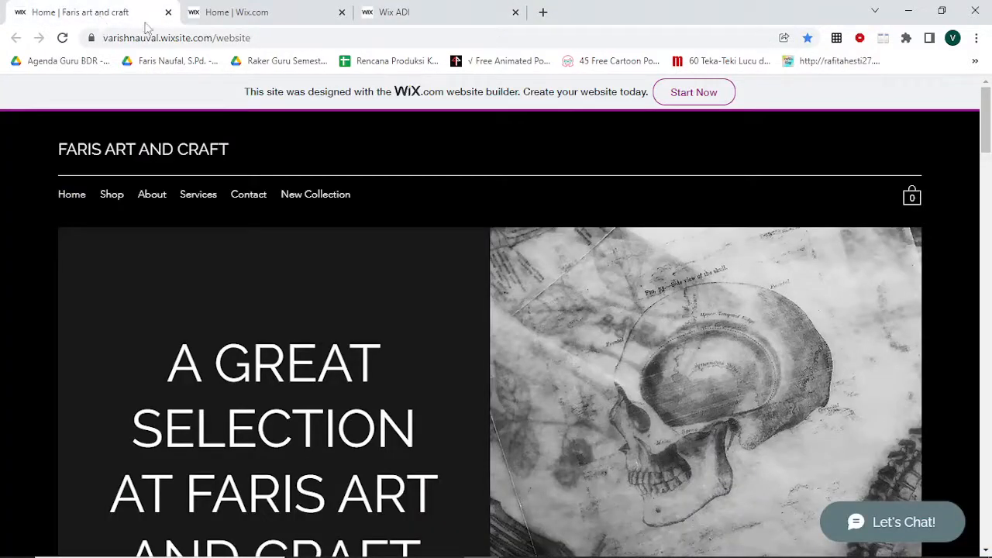
{"action": "left_click", "coordinate": [190, 39]}
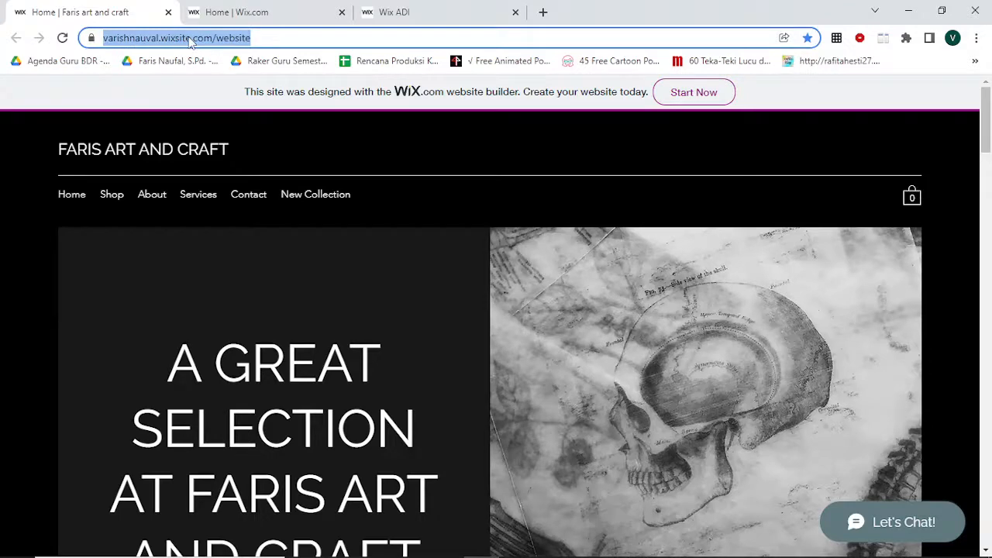
{"action": "key", "text": "Return"}
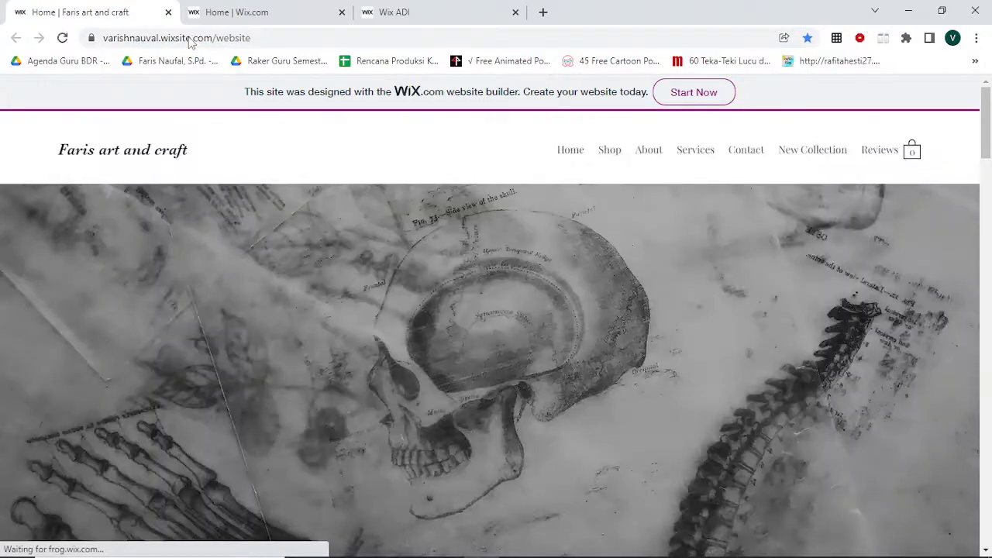
{"action": "scroll", "coordinate": [373, 291], "scroll_direction": "down", "scroll_amount": 5}
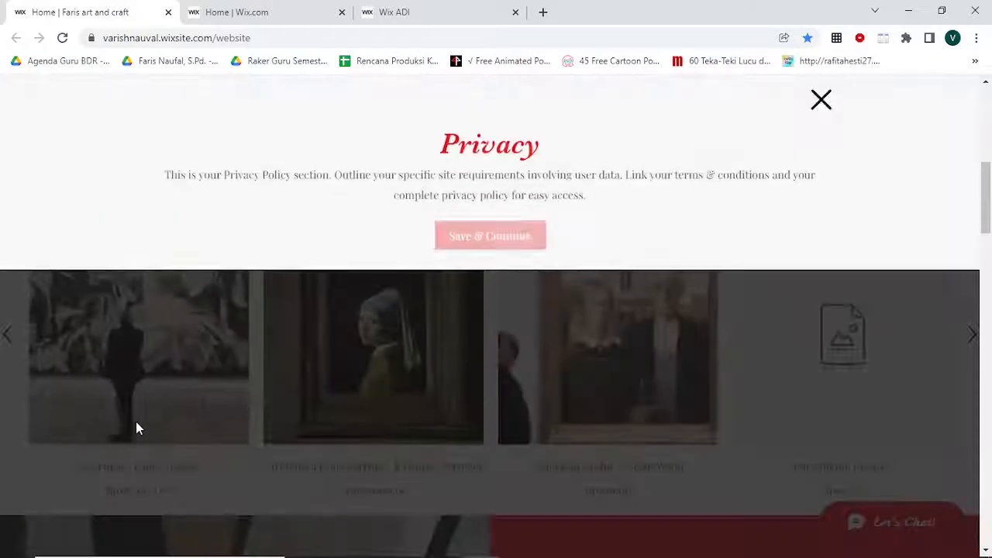
{"action": "left_click", "coordinate": [821, 99]}
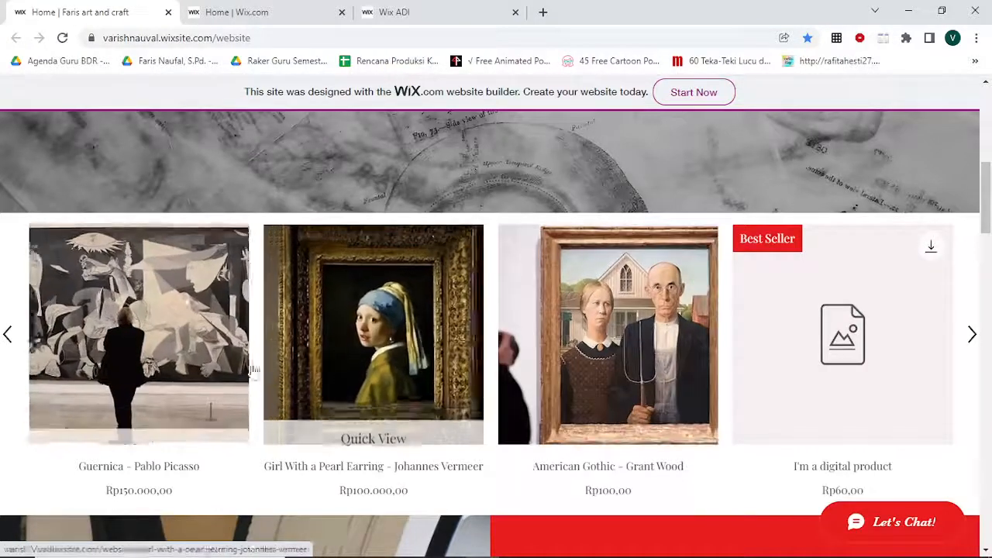
Return to the store's product list in Wix ADI and start another new physical product
{"action": "left_click", "coordinate": [457, 12]}
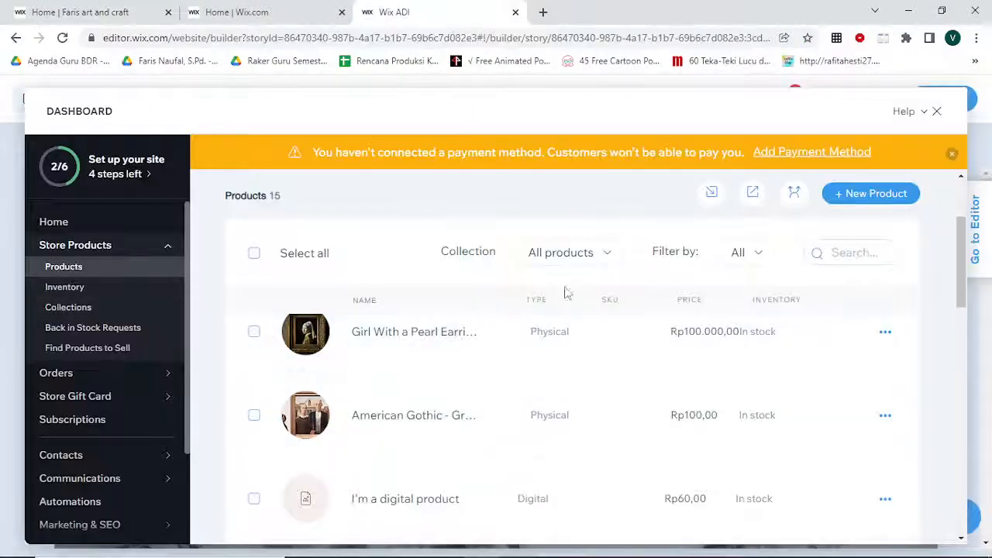
{"action": "left_click", "coordinate": [866, 196]}
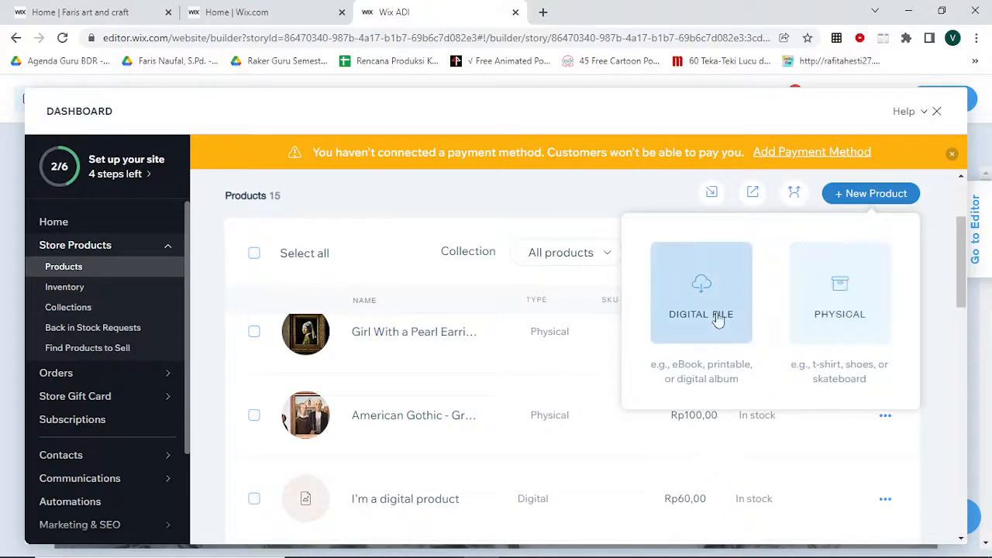
{"action": "left_click", "coordinate": [843, 325]}
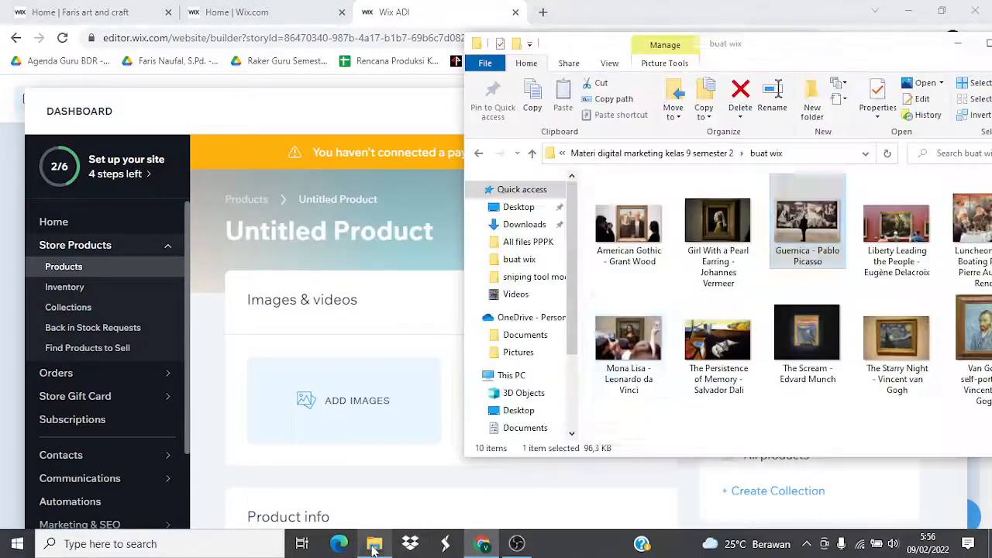
Copy the Liberty Leading the People image's file name from the buat wix folder and name the product "Liberty Leading the People - Eugène Delacroix"
{"action": "left_click", "coordinate": [374, 549]}
{"action": "left_click", "coordinate": [899, 263]}
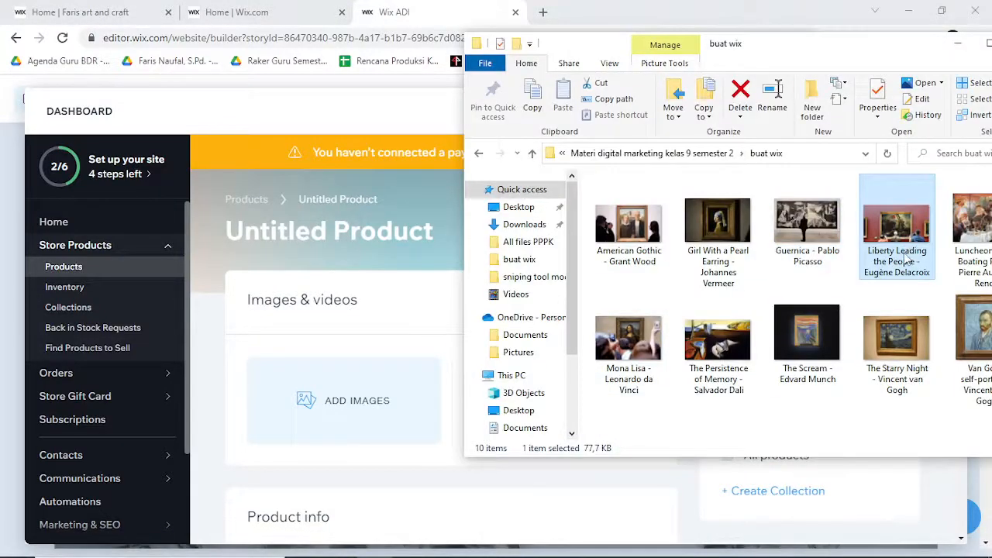
{"action": "right_click", "coordinate": [908, 258]}
{"action": "left_click", "coordinate": [666, 525]}
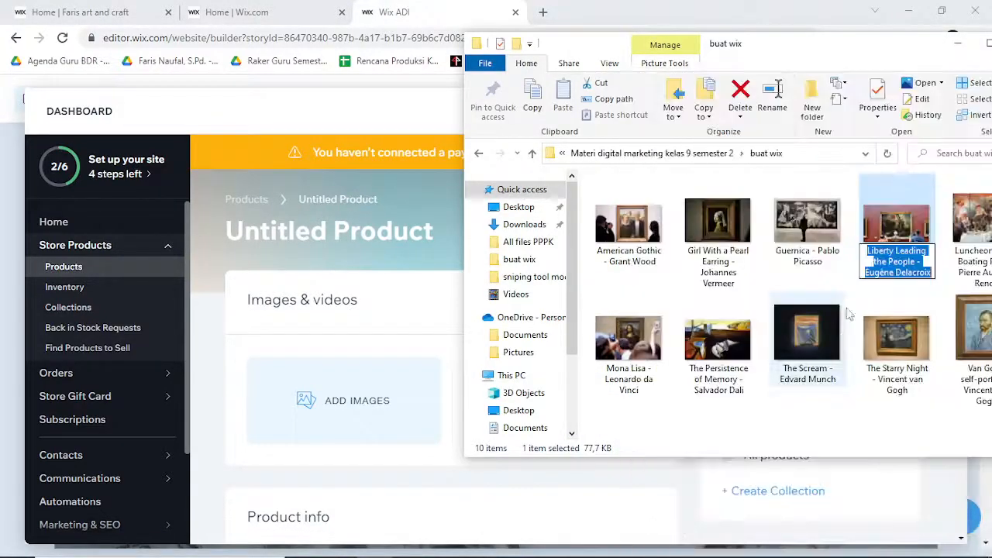
{"action": "right_click", "coordinate": [899, 264]}
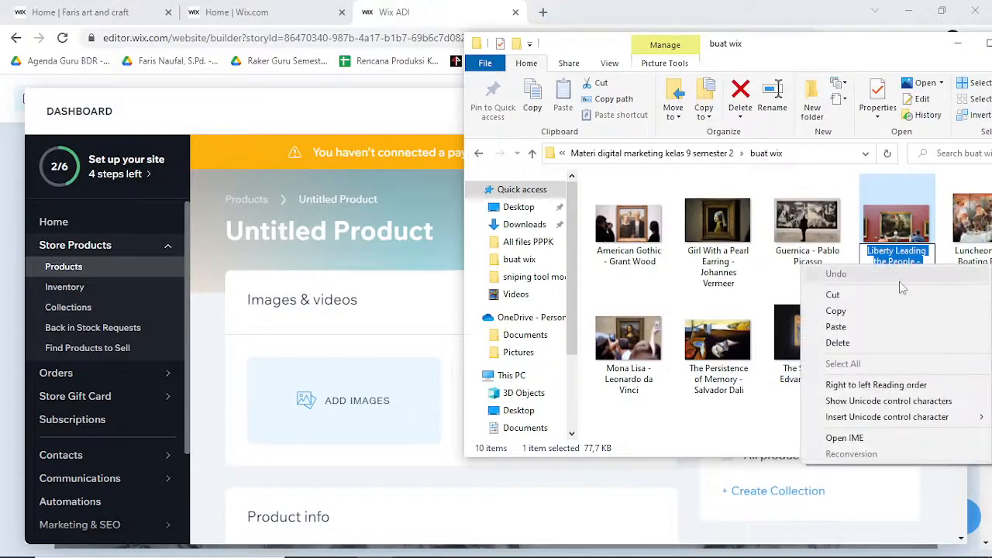
{"action": "left_click", "coordinate": [829, 312]}
{"action": "key", "text": "Escape"}
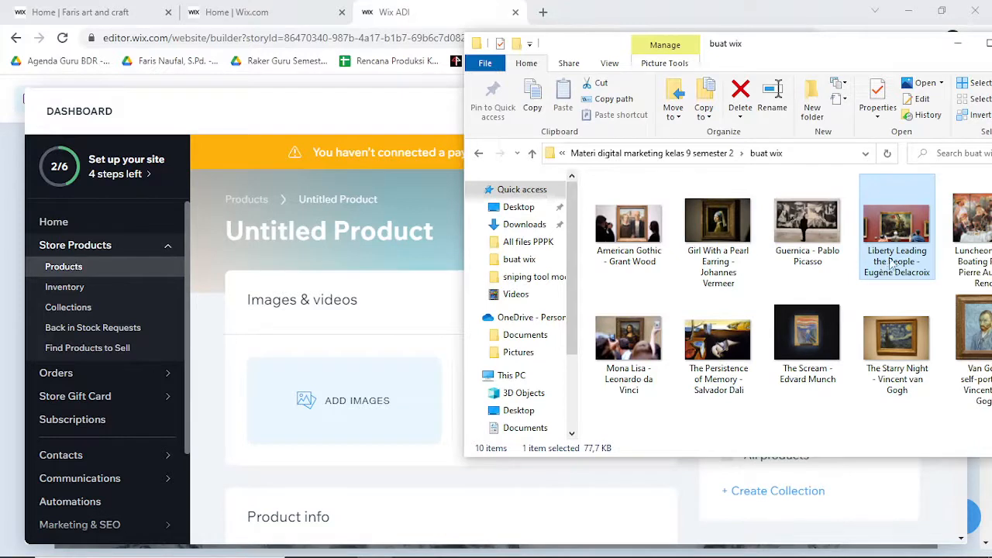
{"action": "left_click", "coordinate": [283, 300]}
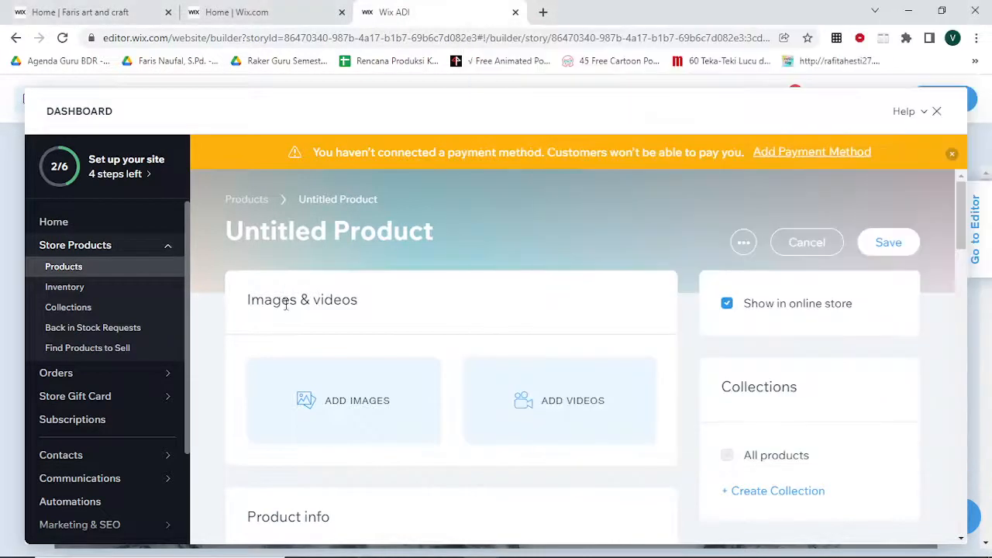
{"action": "left_click", "coordinate": [295, 238]}
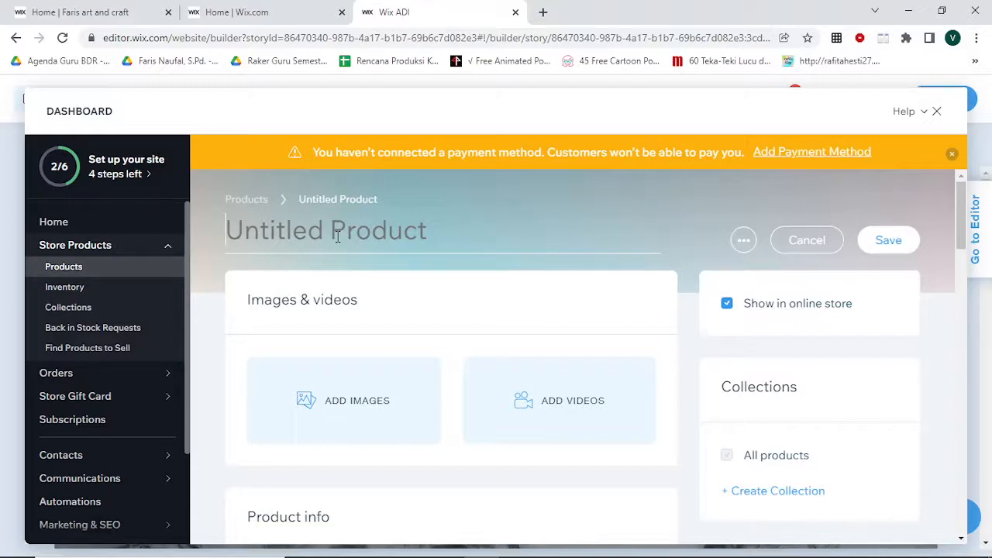
{"action": "key", "text": "ctrl+v"}
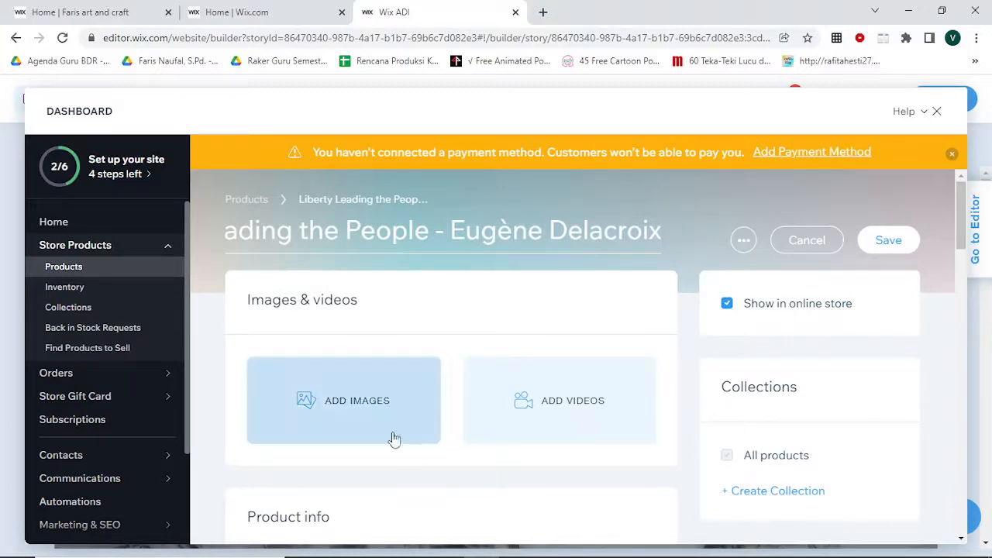
Upload the Liberty Leading the People - Eugène Delacroix image from the buat wix folder and add it as the product's image
{"action": "mouse_move", "coordinate": [460, 553]}
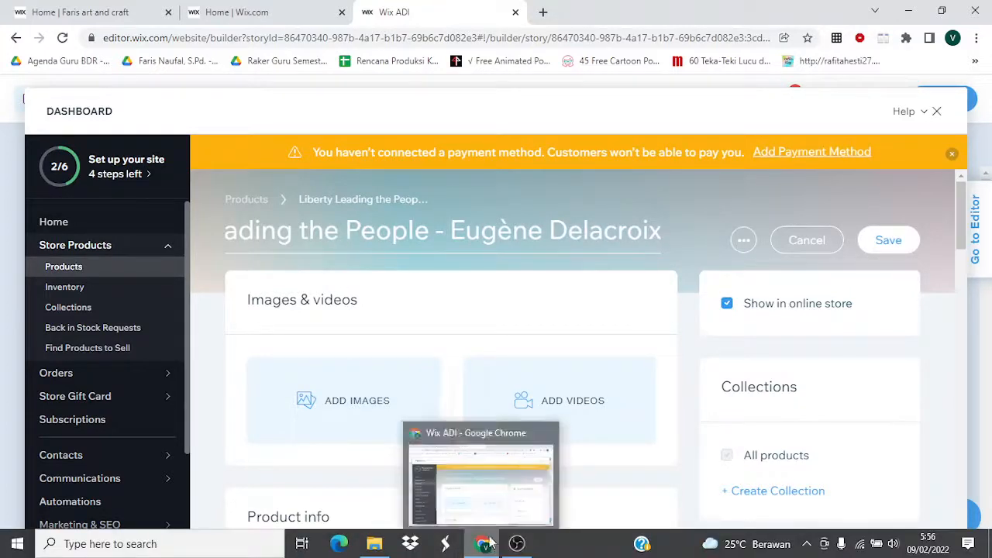
{"action": "left_click", "coordinate": [344, 416]}
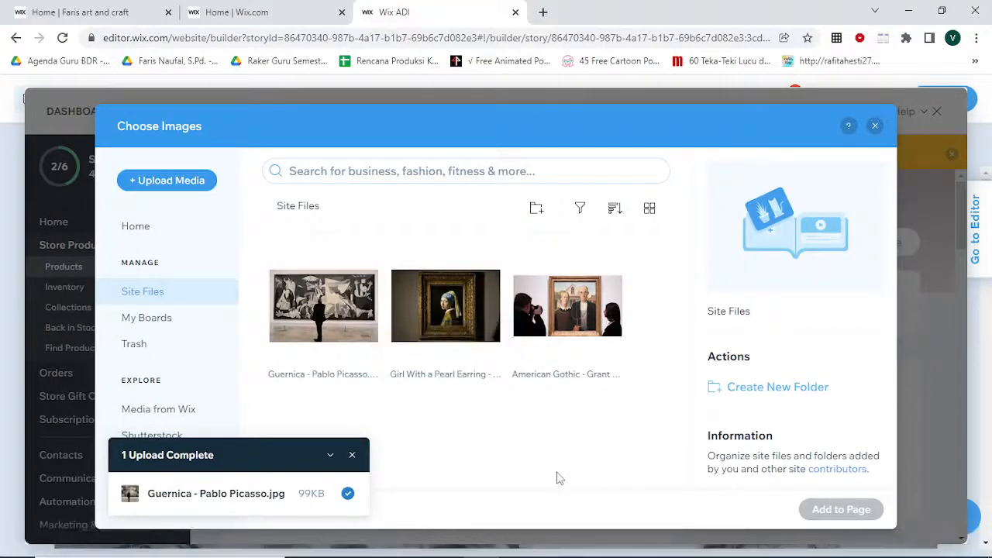
{"action": "left_click", "coordinate": [164, 182]}
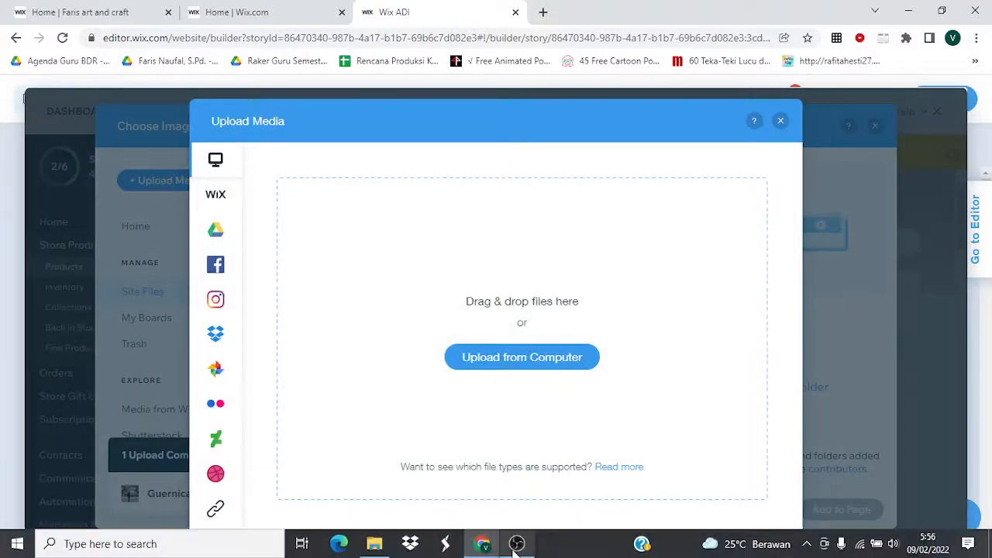
{"action": "left_click", "coordinate": [374, 552]}
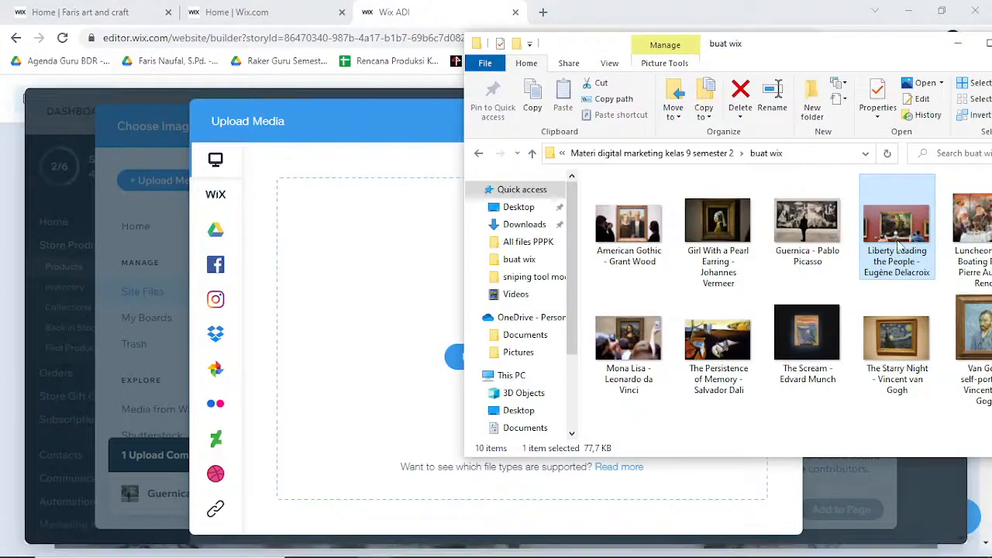
{"action": "left_click_drag", "start_coordinate": [902, 252], "coordinate": [597, 357]}
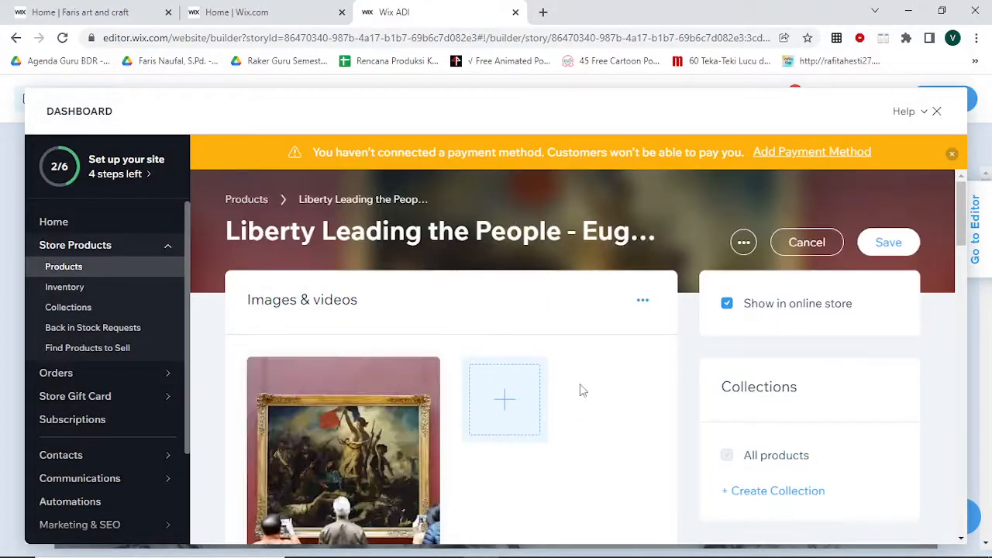
Enter "Karya dari mata pelajaran sosiologi" as the description of the Liberty Leading the People product
{"action": "scroll", "coordinate": [580, 390], "scroll_direction": "down", "scroll_amount": 5}
{"action": "scroll", "coordinate": [327, 351], "scroll_direction": "down", "scroll_amount": 3}
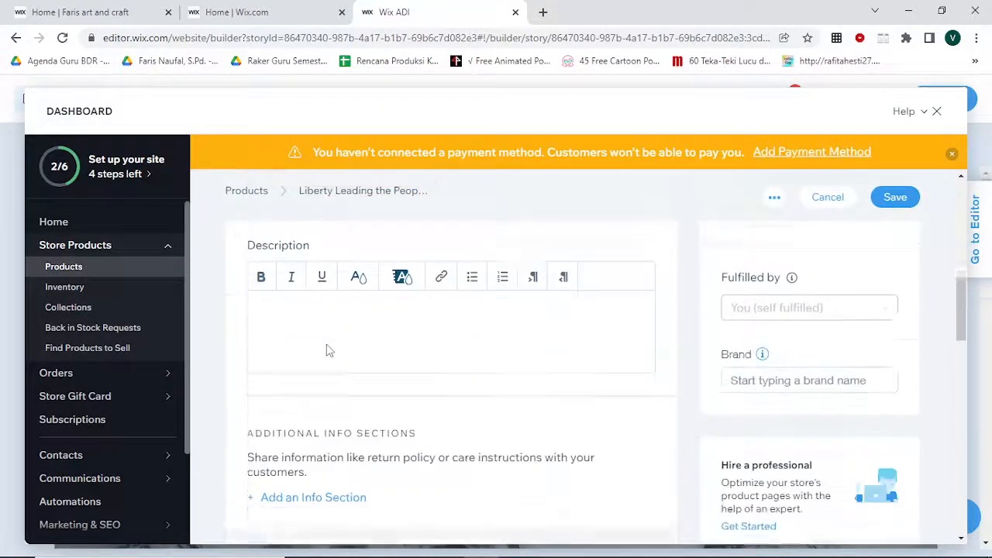
{"action": "left_click", "coordinate": [328, 315]}
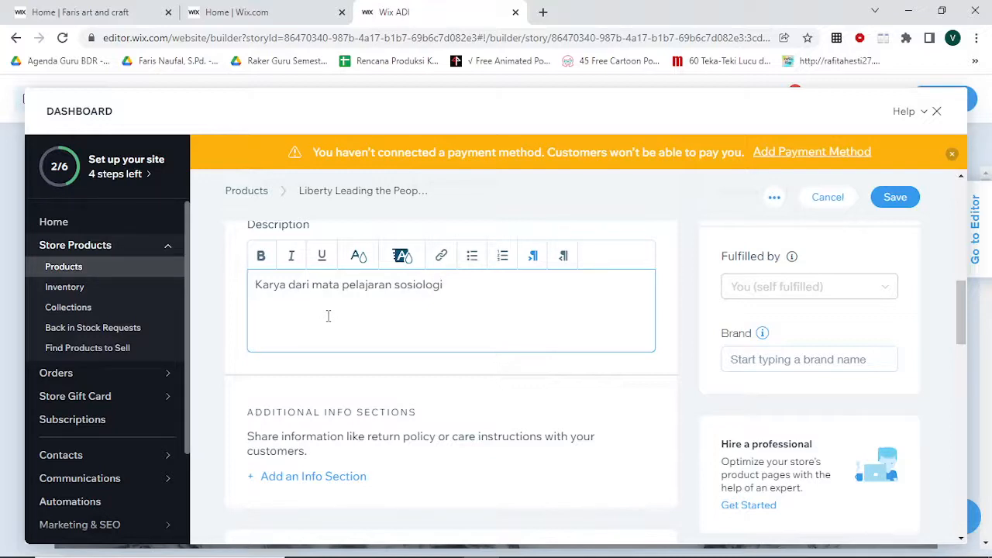
Set the Liberty Leading the People product's price to Rp 100000
{"action": "scroll", "coordinate": [447, 499], "scroll_direction": "down", "scroll_amount": 5}
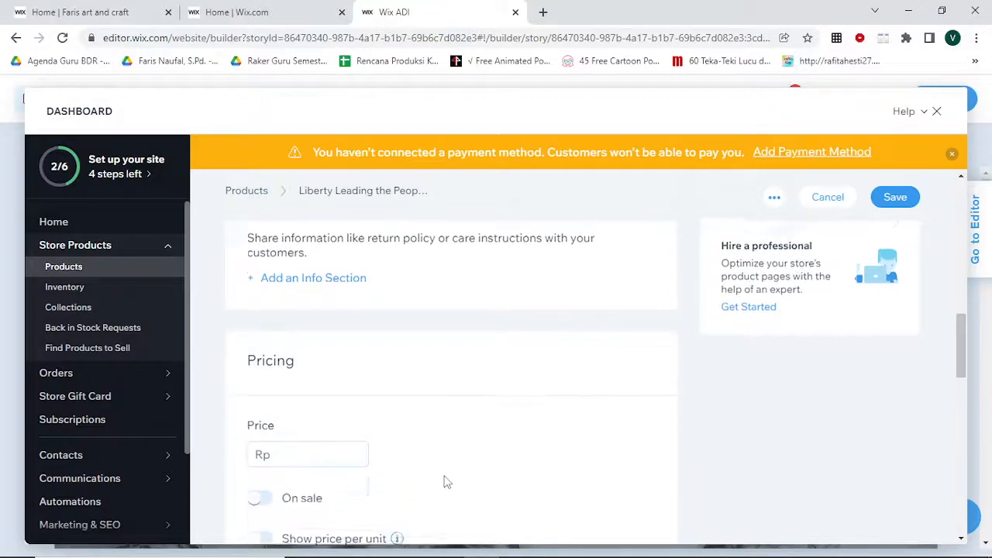
{"action": "left_click", "coordinate": [306, 434]}
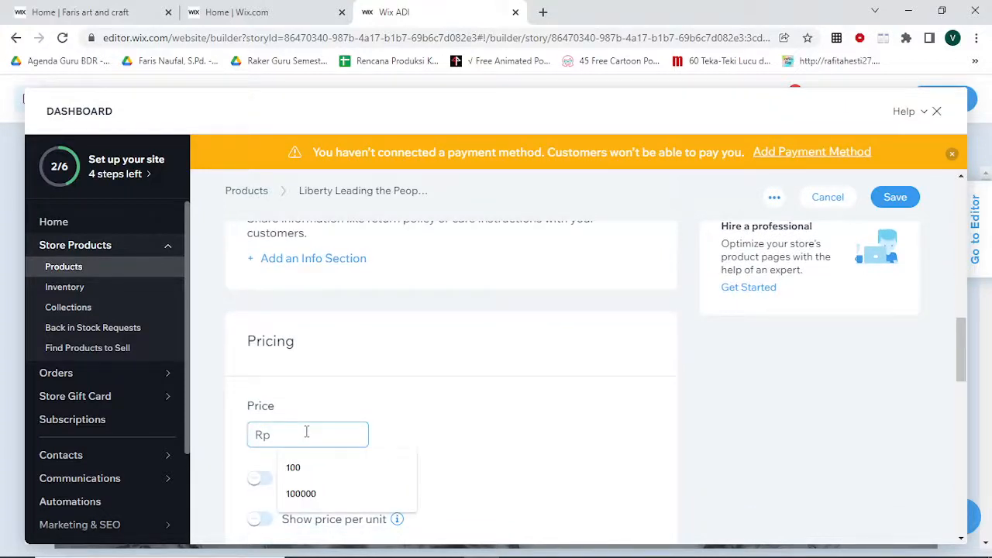
{"action": "type", "text": "11"}
{"action": "key", "text": "BackSpace"}
{"action": "type", "text": "00000"}
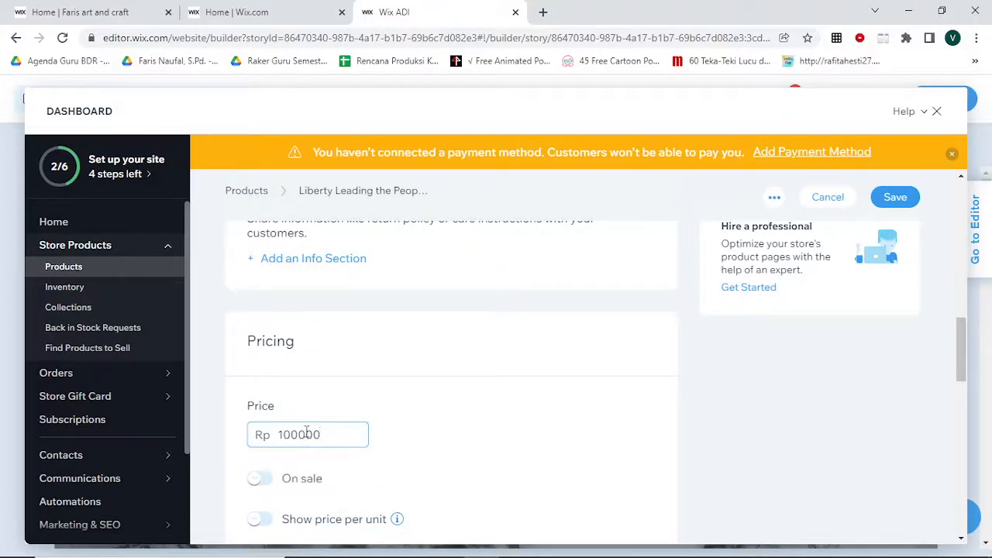
Set the product's cost of goods to Rp 50000
{"action": "scroll", "coordinate": [314, 464], "scroll_direction": "down", "scroll_amount": 3}
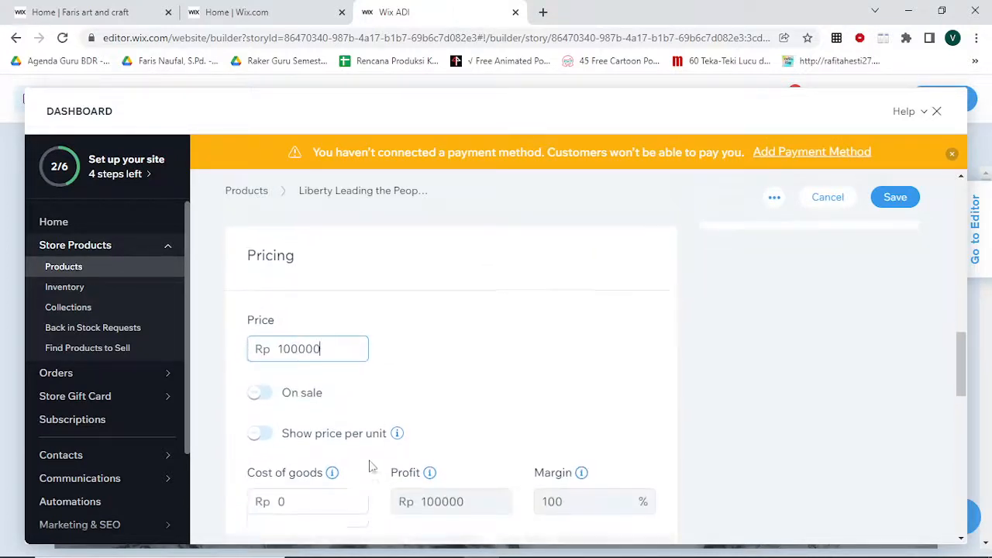
{"action": "left_click", "coordinate": [320, 378]}
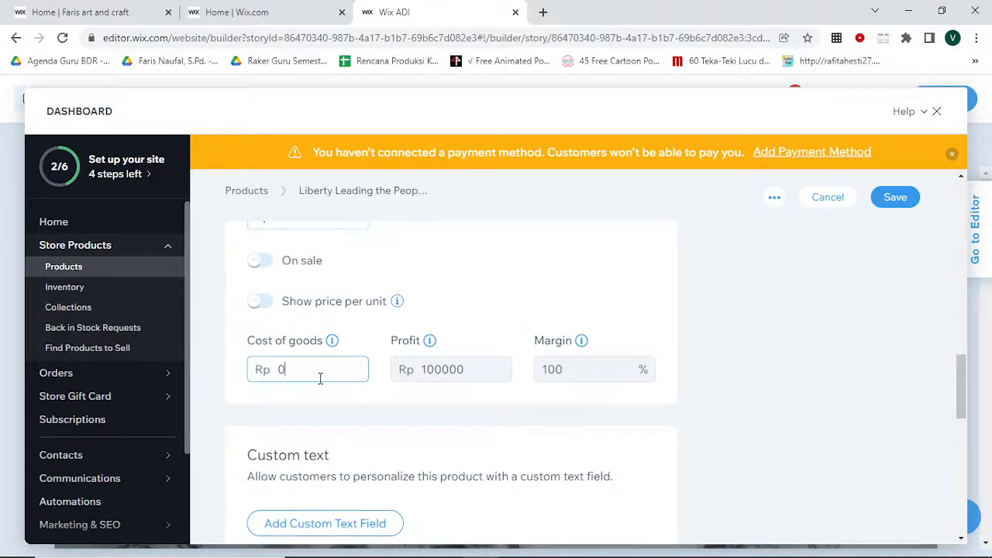
{"action": "type", "text": "5"}
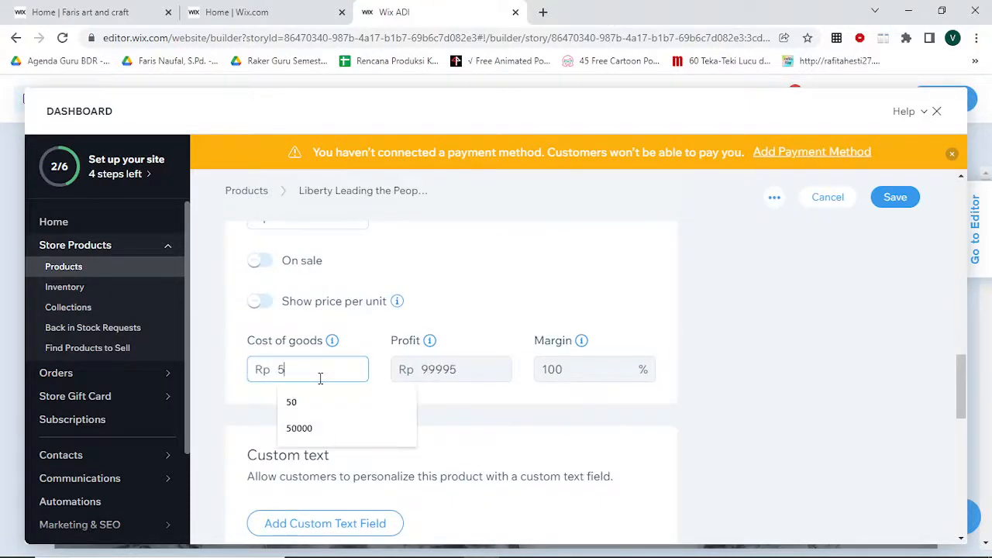
{"action": "type", "text": "000"}
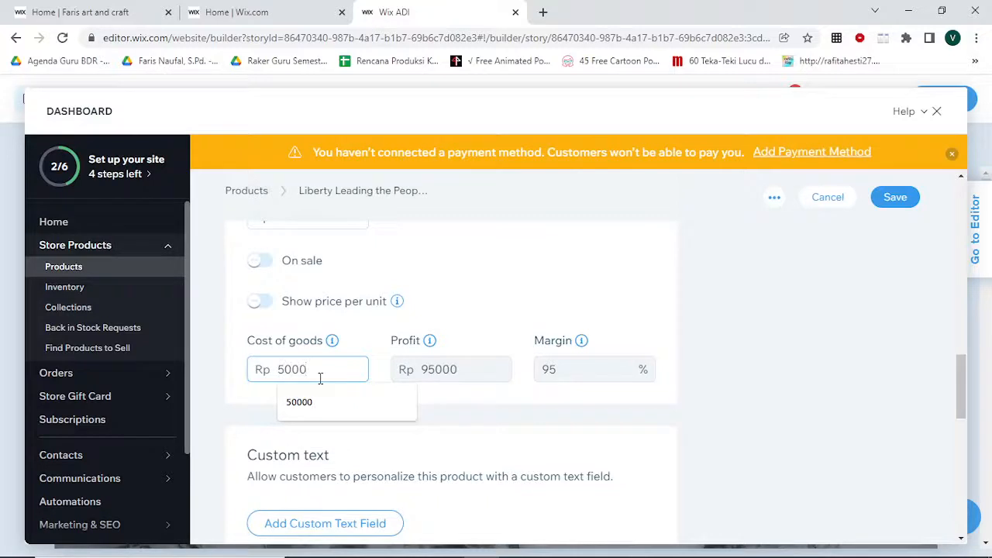
{"action": "type", "text": "0"}
Save the Liberty Leading the People product without adding options or a subscription, and look through the store's product list
{"action": "scroll", "coordinate": [454, 455], "scroll_direction": "down", "scroll_amount": 4}
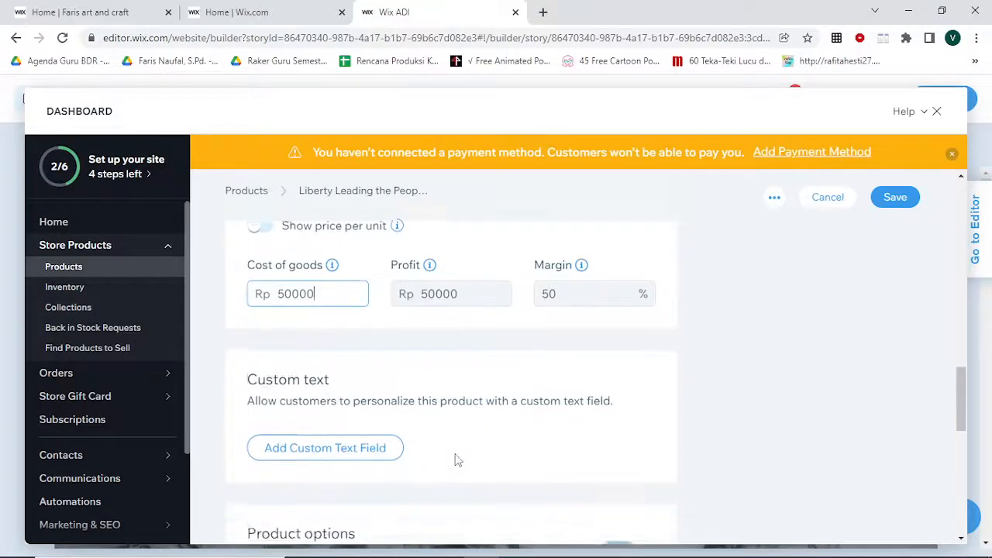
{"action": "scroll", "coordinate": [455, 461], "scroll_direction": "down", "scroll_amount": 5}
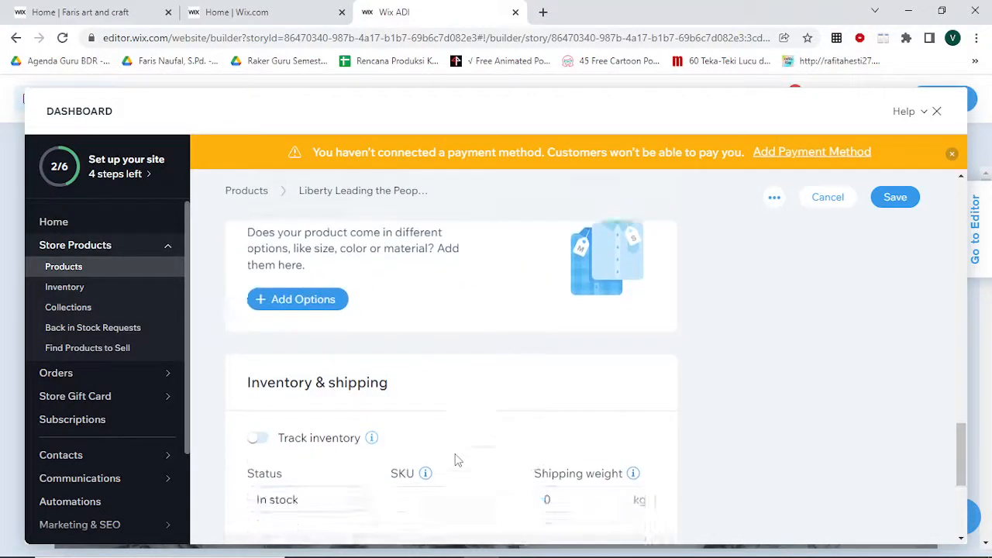
{"action": "scroll", "coordinate": [755, 422], "scroll_direction": "up", "scroll_amount": 3}
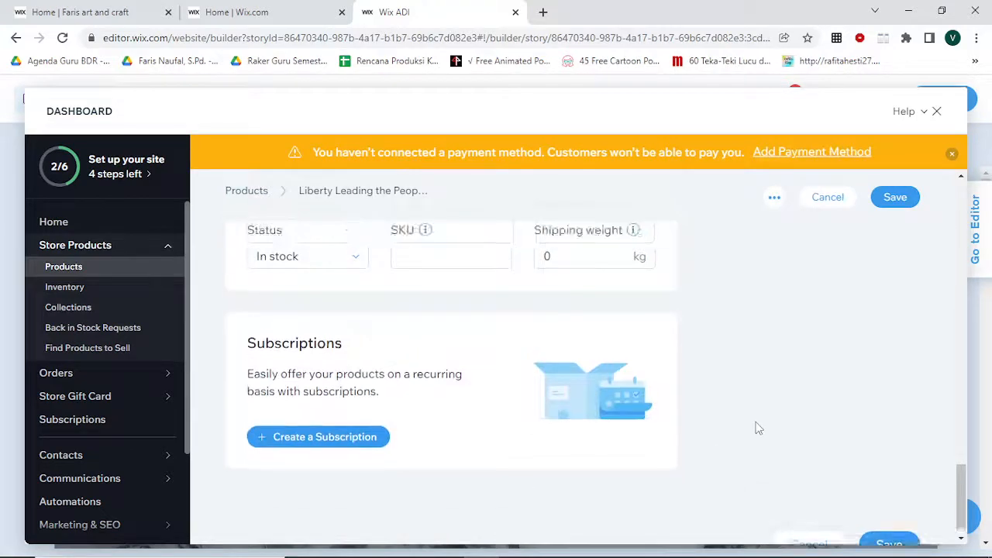
{"action": "scroll", "coordinate": [755, 426], "scroll_direction": "down", "scroll_amount": 3}
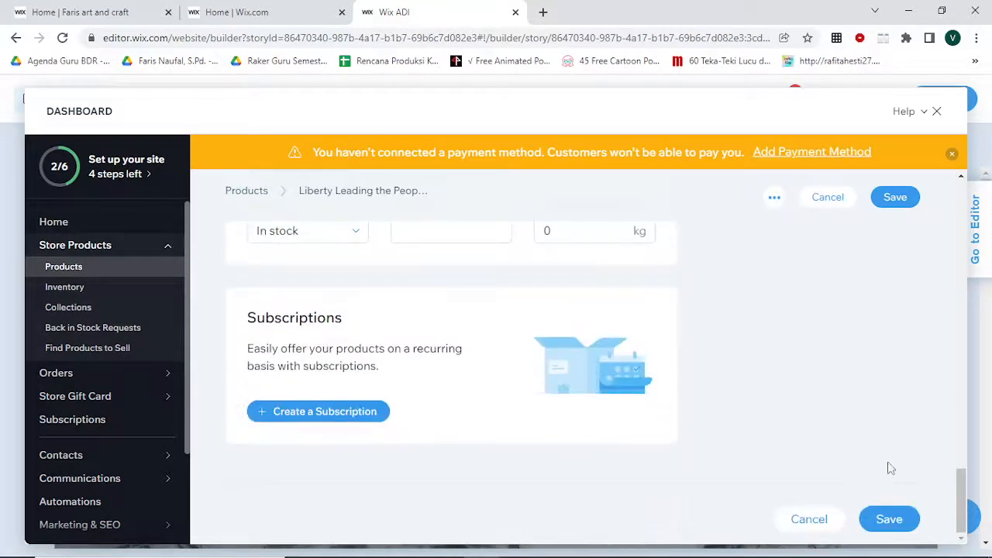
{"action": "left_click", "coordinate": [888, 518]}
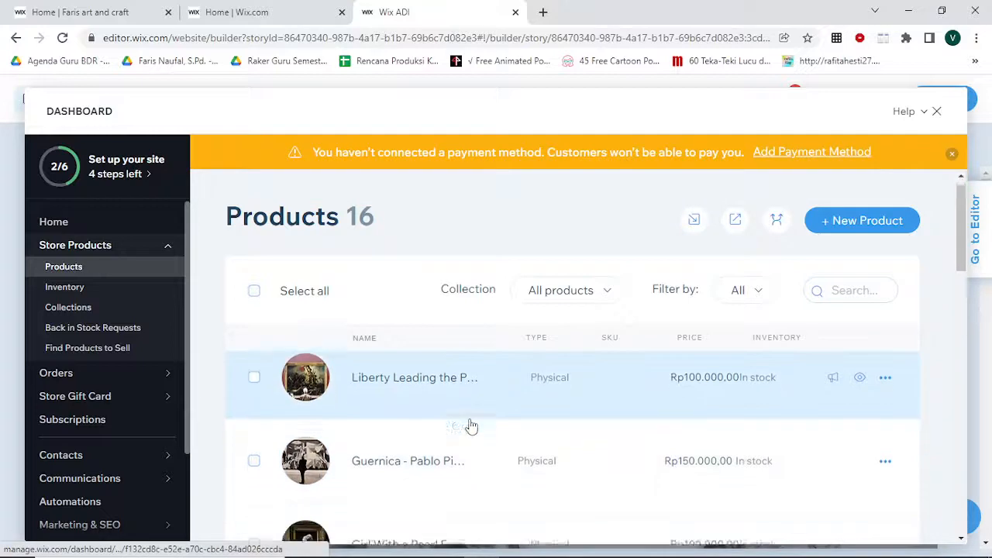
{"action": "scroll", "coordinate": [465, 430], "scroll_direction": "down", "scroll_amount": 5}
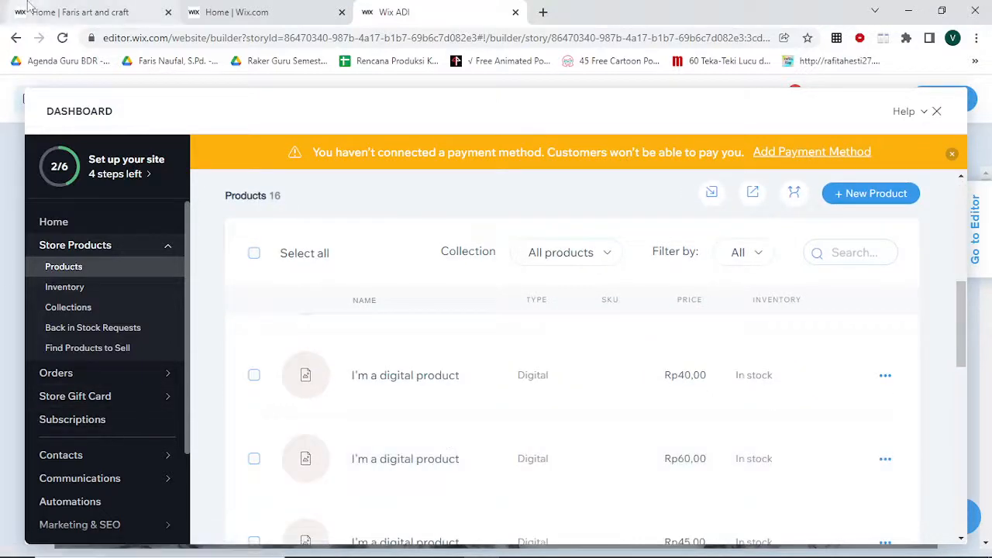
Reload the live Faris art and craft site, dismiss the pop-up and check the home page's product gallery for Liberty Leading the People
{"action": "left_click", "coordinate": [31, 10]}
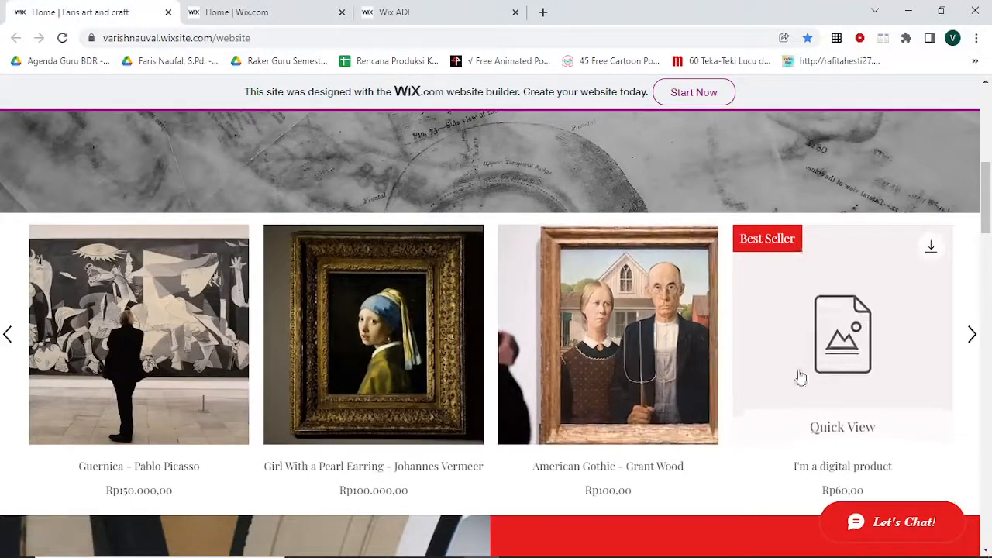
{"action": "left_click", "coordinate": [262, 36]}
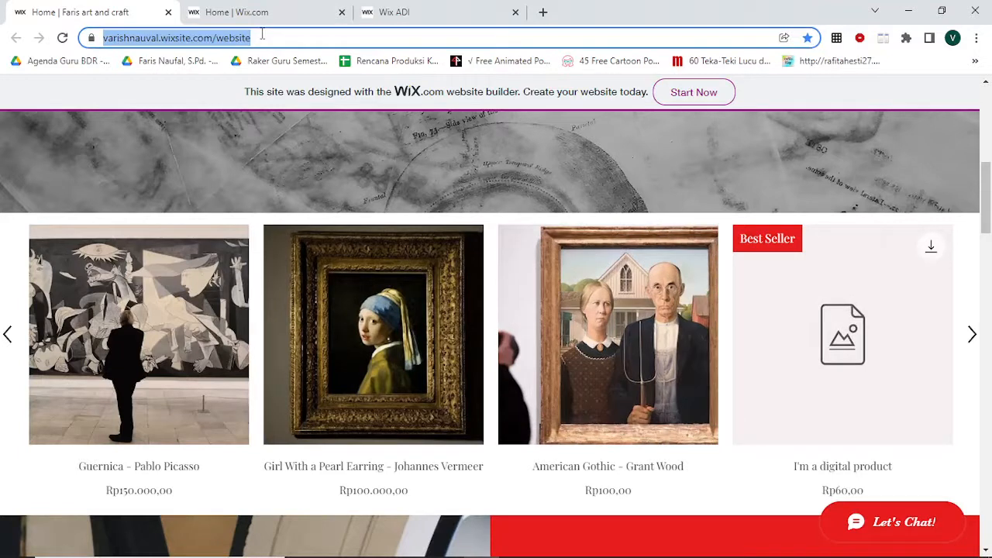
{"action": "key", "text": "Return"}
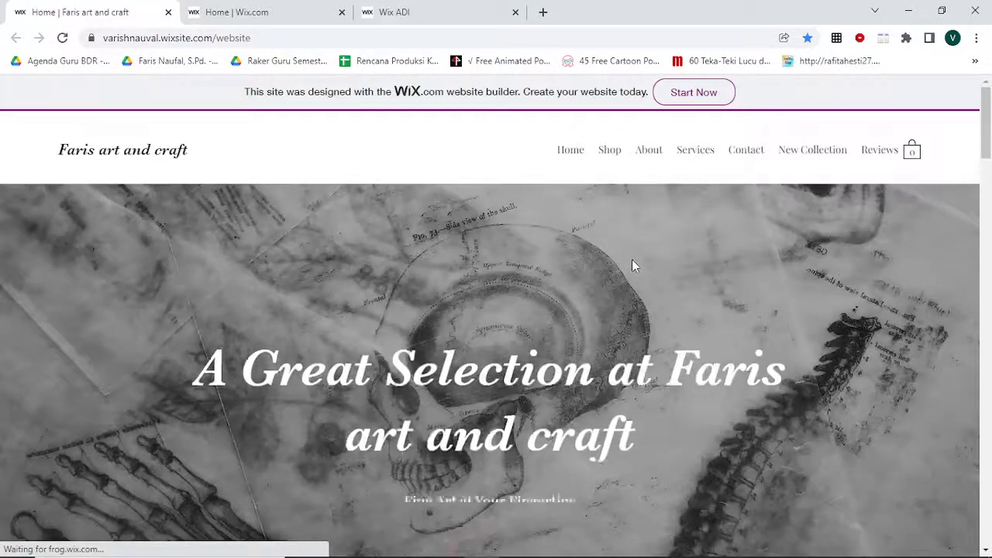
{"action": "scroll", "coordinate": [682, 298], "scroll_direction": "down", "scroll_amount": 4}
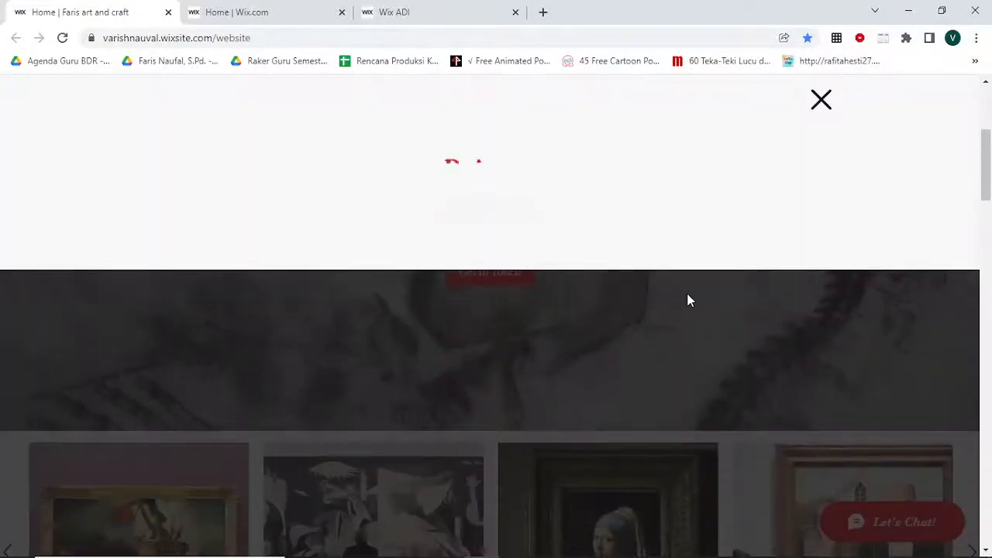
{"action": "left_click", "coordinate": [821, 101]}
{"action": "scroll", "coordinate": [764, 312], "scroll_direction": "down", "scroll_amount": 2}
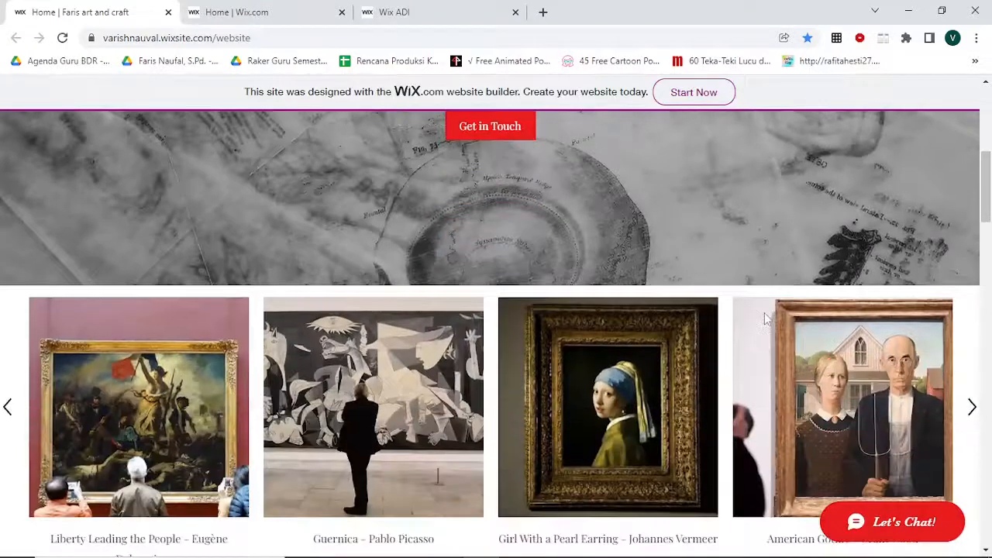
{"action": "scroll", "coordinate": [755, 341], "scroll_direction": "down", "scroll_amount": 1}
{"action": "scroll", "coordinate": [848, 446], "scroll_direction": "down", "scroll_amount": 1}
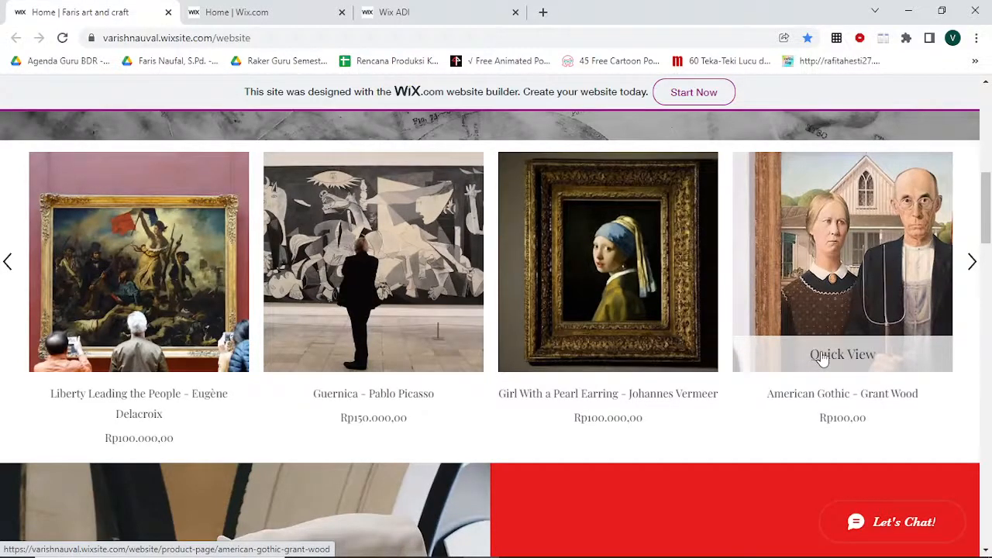
Open the quick view of American Gothic - Grant Wood, examine its purchase options and close it
{"action": "left_click", "coordinate": [821, 355]}
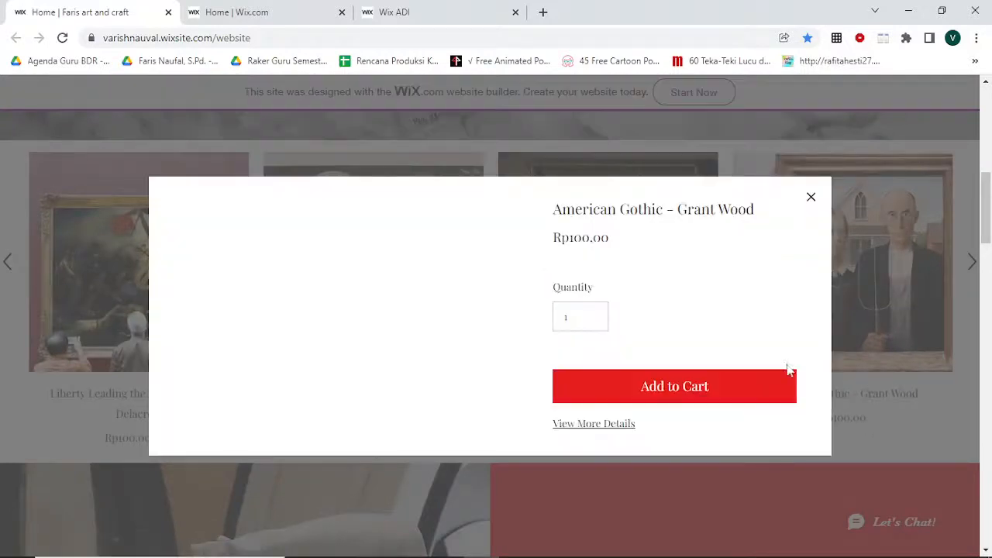
{"action": "scroll", "coordinate": [335, 302], "scroll_direction": "down", "scroll_amount": 2}
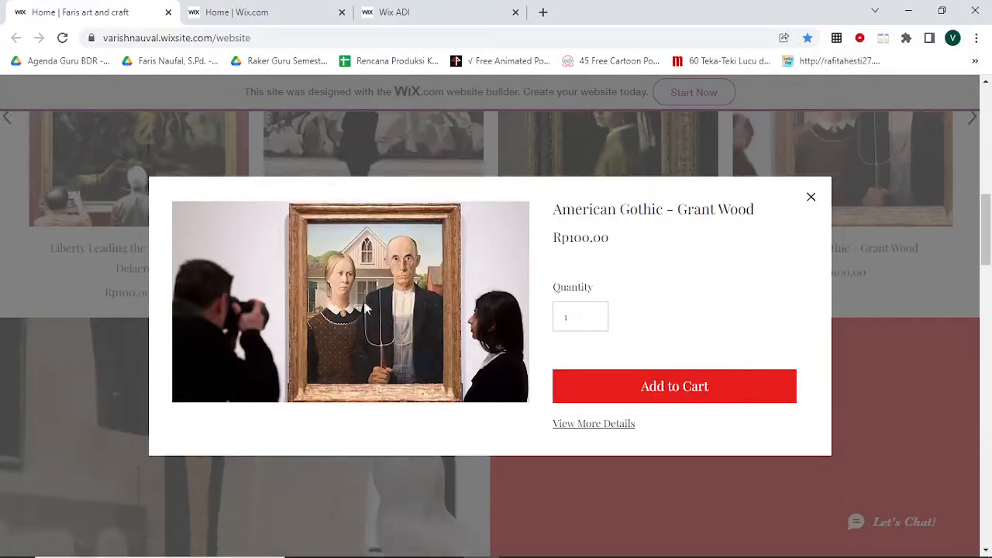
{"action": "left_click", "coordinate": [613, 388]}
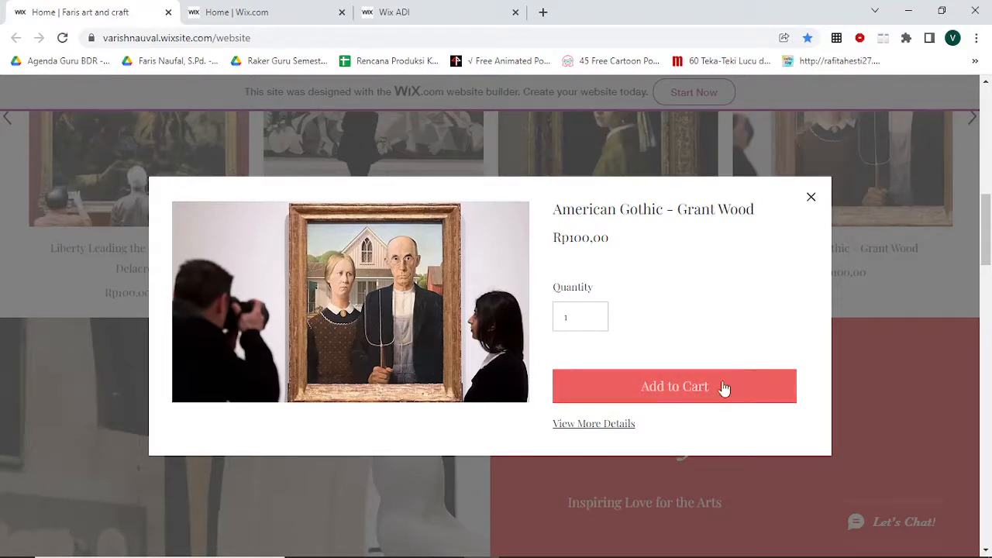
{"action": "left_click", "coordinate": [810, 198]}
Review the remaining home page sections from the store's story through Contact Us to the footer, and return to the header
{"action": "scroll", "coordinate": [521, 377], "scroll_direction": "down", "scroll_amount": 5}
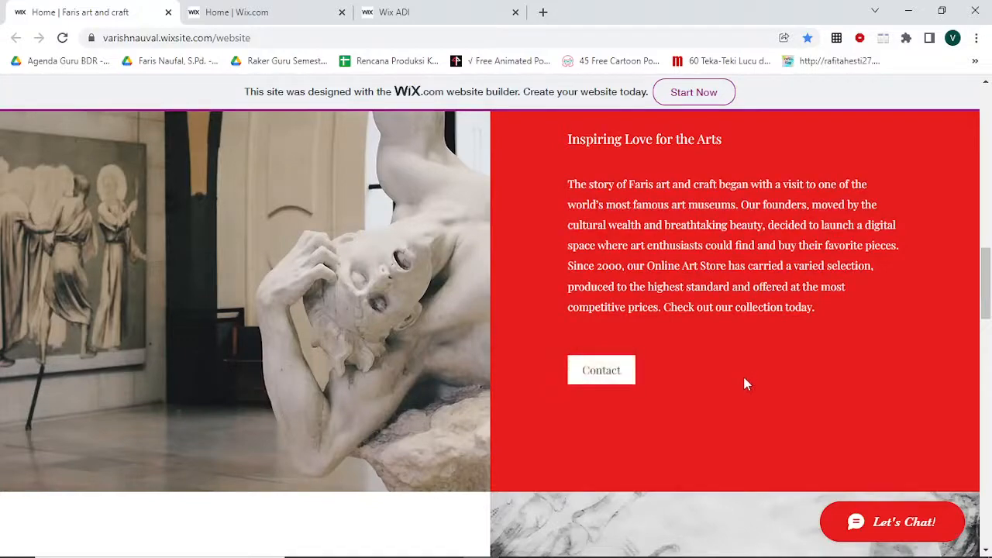
{"action": "scroll", "coordinate": [740, 383], "scroll_direction": "down", "scroll_amount": 2}
{"action": "scroll", "coordinate": [728, 385], "scroll_direction": "down", "scroll_amount": 10}
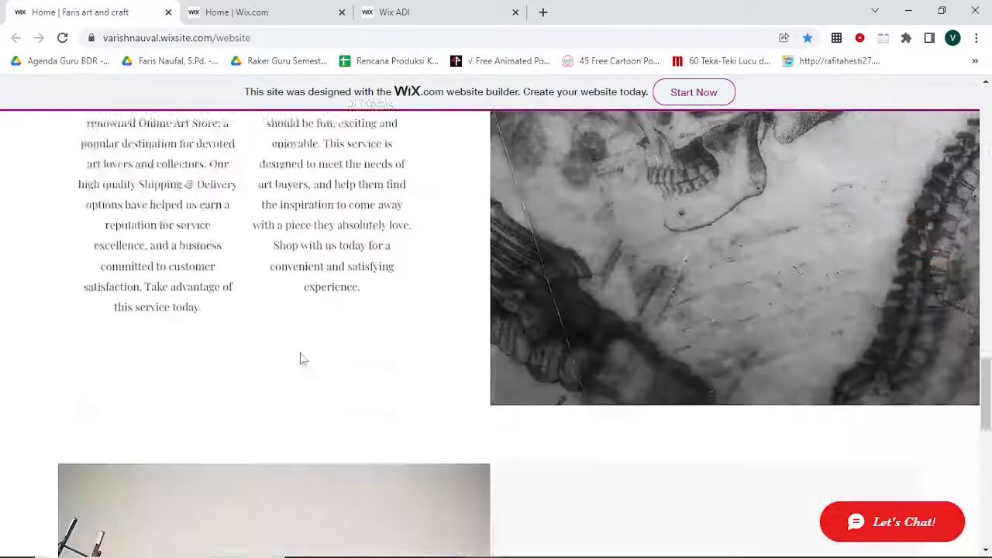
{"action": "scroll", "coordinate": [591, 365], "scroll_direction": "down", "scroll_amount": 7}
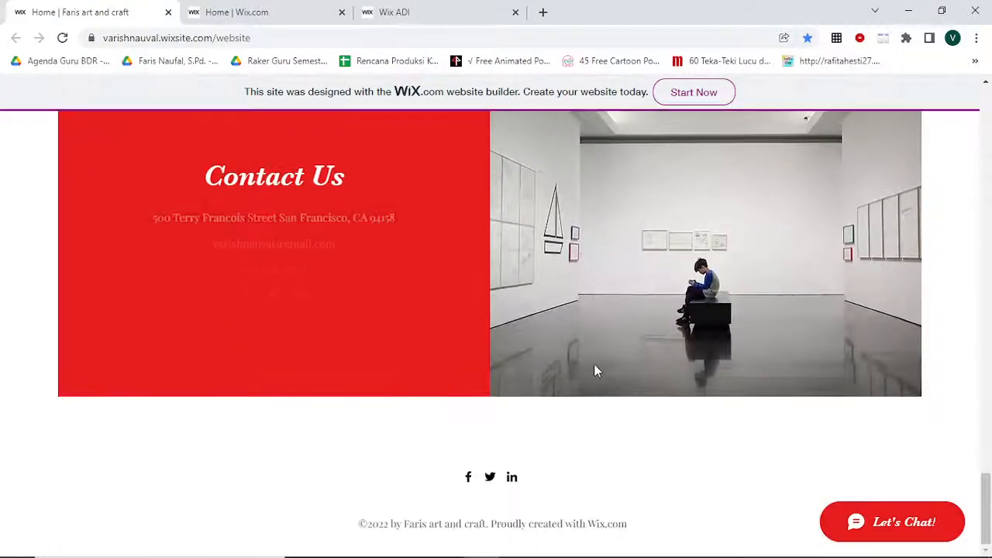
{"action": "scroll", "coordinate": [594, 364], "scroll_direction": "up", "scroll_amount": 6}
{"action": "scroll", "coordinate": [594, 368], "scroll_direction": "up", "scroll_amount": 15}
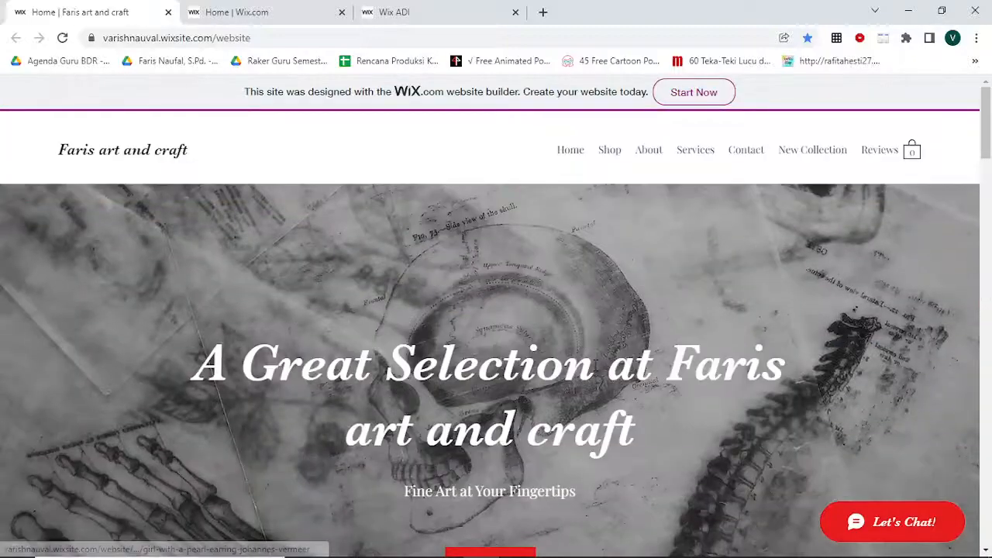
Examine the painting products in the home page gallery, including Liberty Leading the People, Guernica and Girl With a Pearl Earring
{"action": "scroll", "coordinate": [317, 346], "scroll_direction": "down", "scroll_amount": 2}
{"action": "mouse_move", "coordinate": [511, 556]}
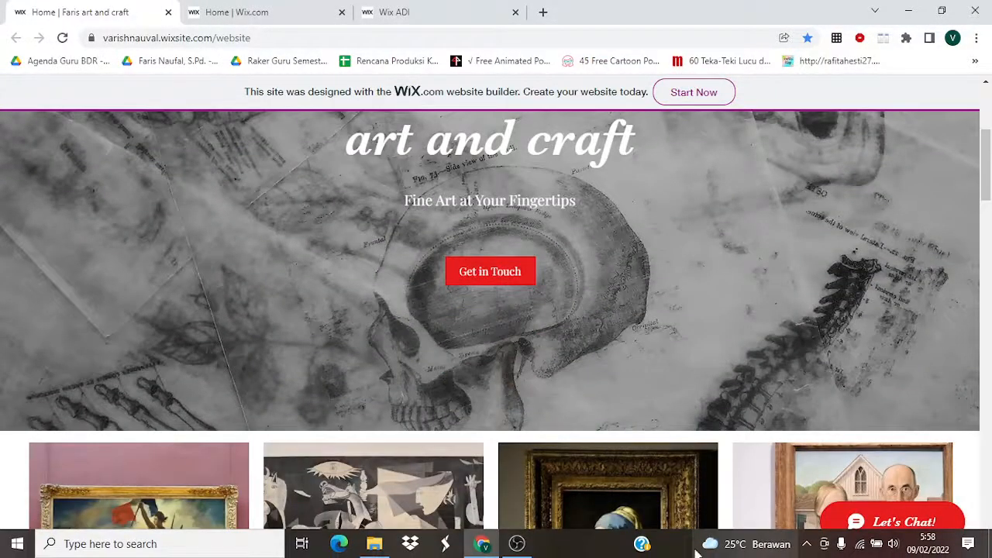
{"action": "scroll", "coordinate": [225, 349], "scroll_direction": "down", "scroll_amount": 2}
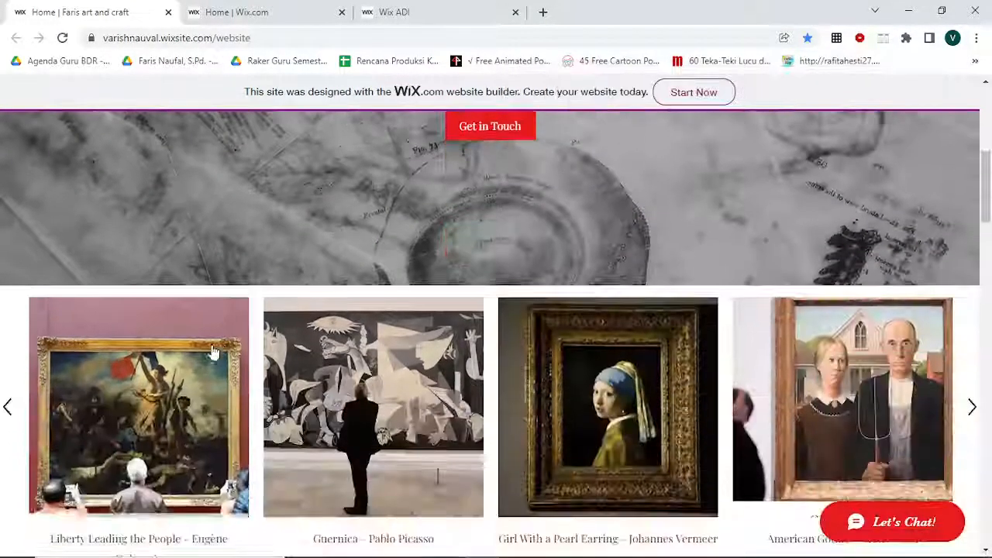
{"action": "mouse_move", "coordinate": [99, 408]}
{"action": "mouse_move", "coordinate": [350, 375]}
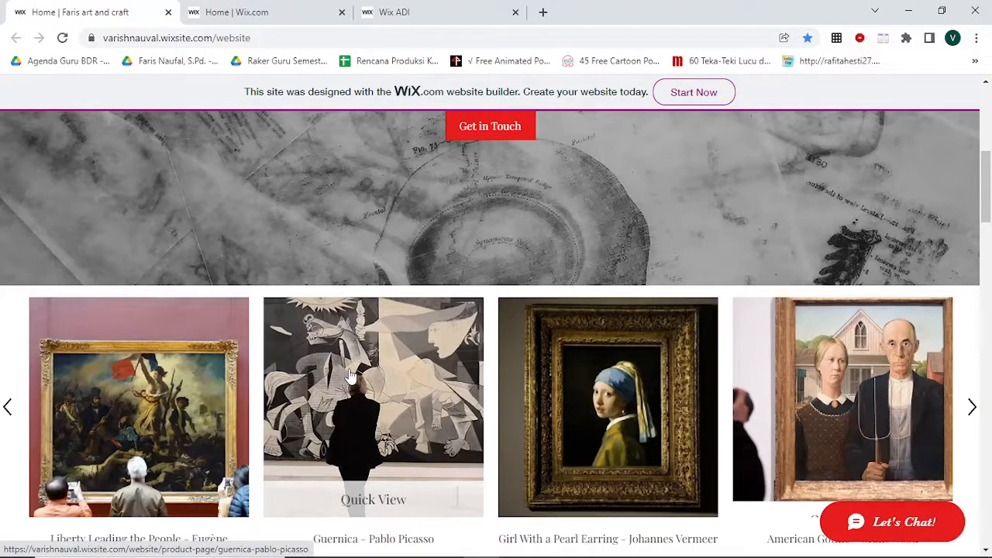
{"action": "mouse_move", "coordinate": [689, 312]}
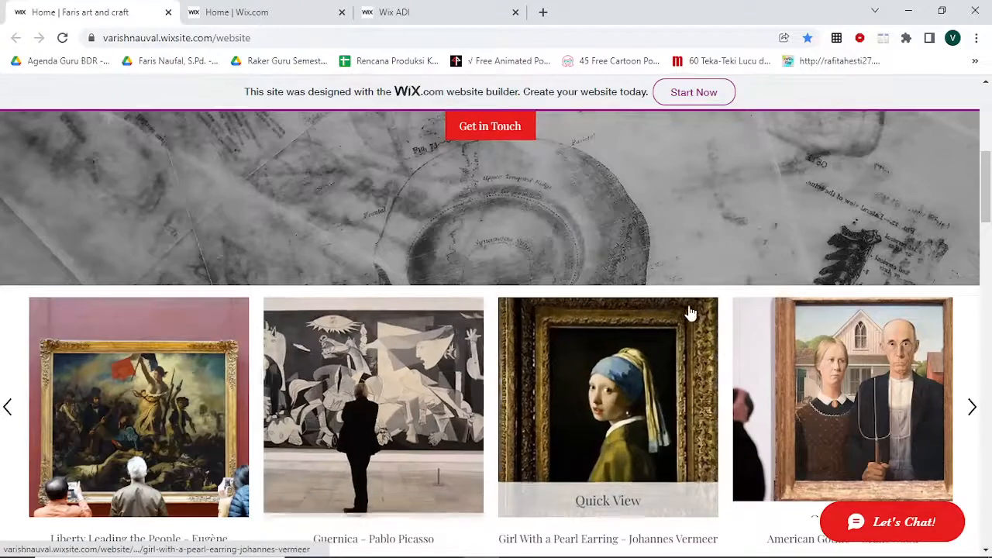
{"action": "scroll", "coordinate": [140, 464], "scroll_direction": "down", "scroll_amount": 2}
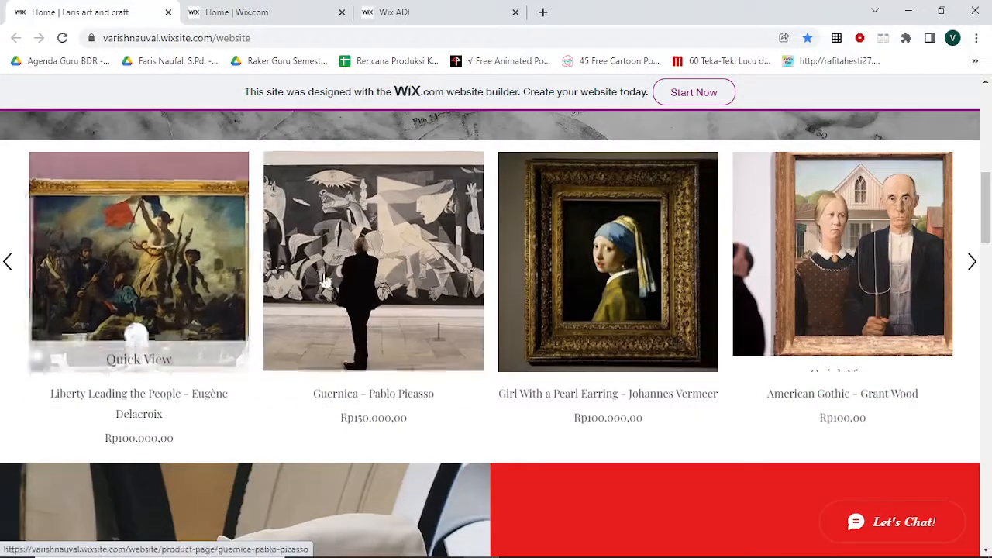
{"action": "mouse_move", "coordinate": [355, 276]}
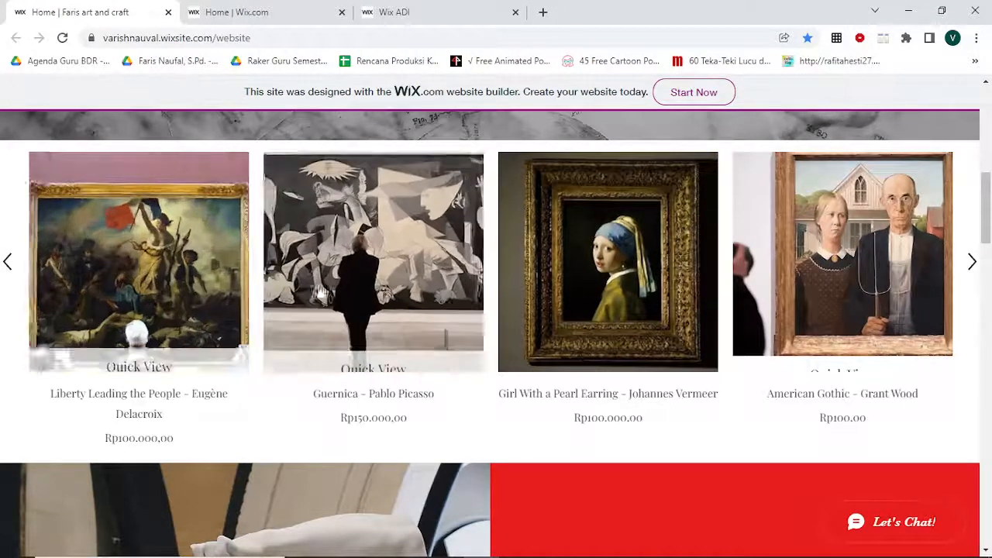
{"action": "scroll", "coordinate": [276, 303], "scroll_direction": "up", "scroll_amount": 10}
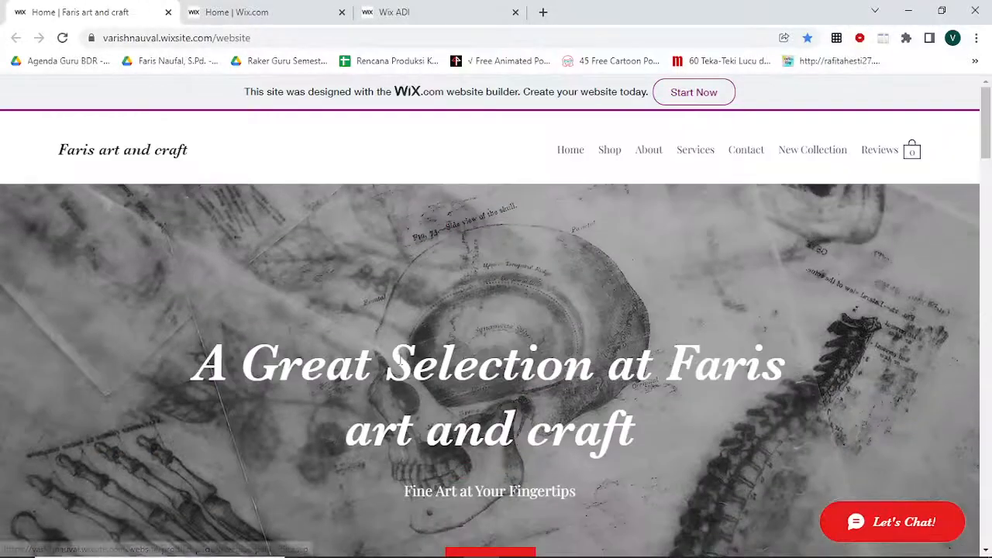
Check the home page's painting gallery once more and return to the site header
{"action": "scroll", "coordinate": [277, 298], "scroll_direction": "down", "scroll_amount": 6}
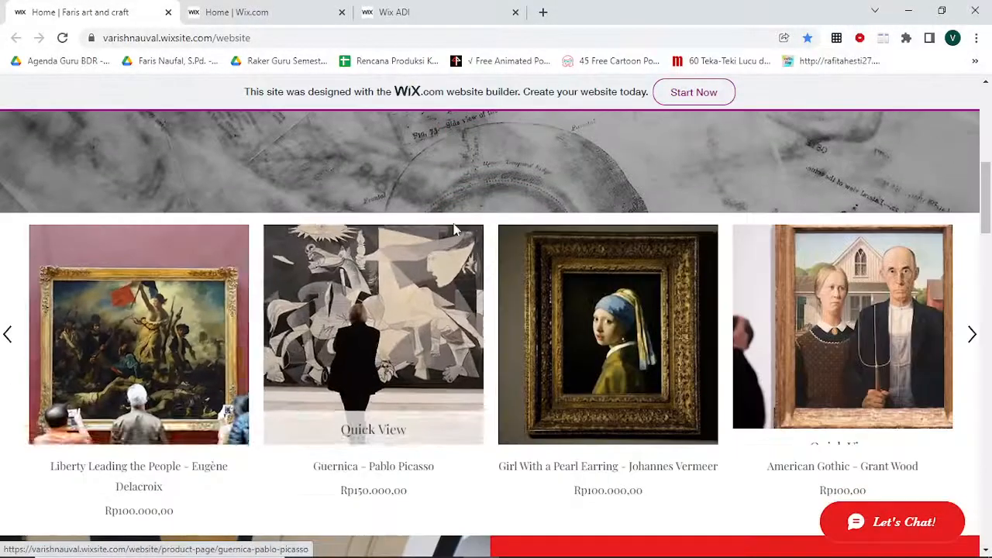
{"action": "scroll", "coordinate": [408, 330], "scroll_direction": "up", "scroll_amount": 4}
{"action": "scroll", "coordinate": [408, 331], "scroll_direction": "up", "scroll_amount": 3}
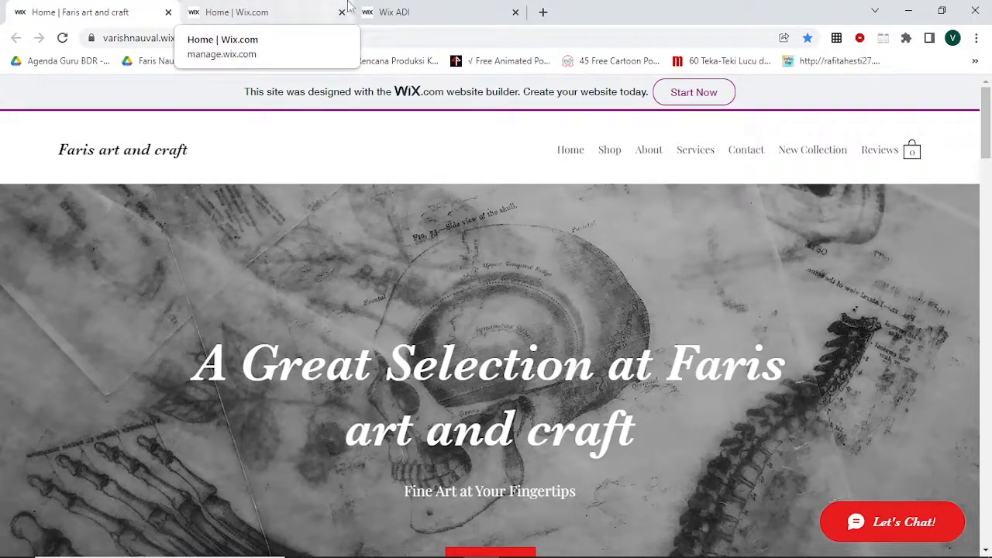
Switch to the Wix ADI editor, close the store products dashboard and view the options for adding content to the site
{"action": "left_click", "coordinate": [406, 11]}
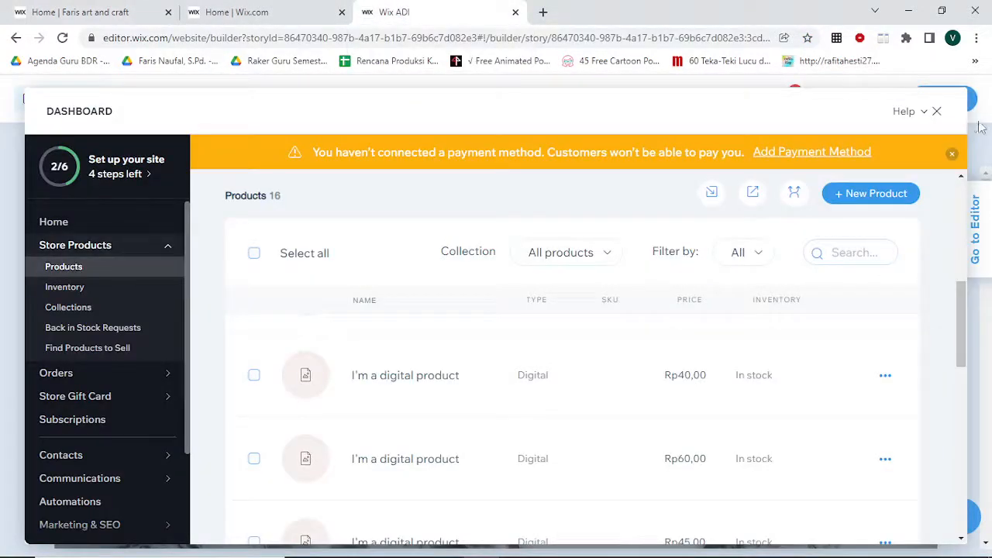
{"action": "left_click", "coordinate": [936, 113]}
{"action": "left_click", "coordinate": [126, 99]}
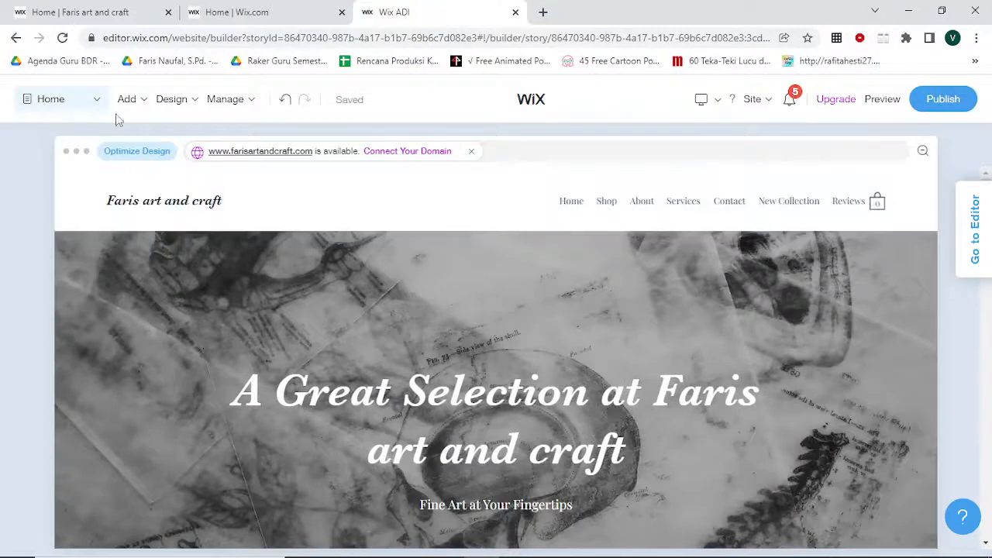
{"action": "left_click", "coordinate": [124, 108]}
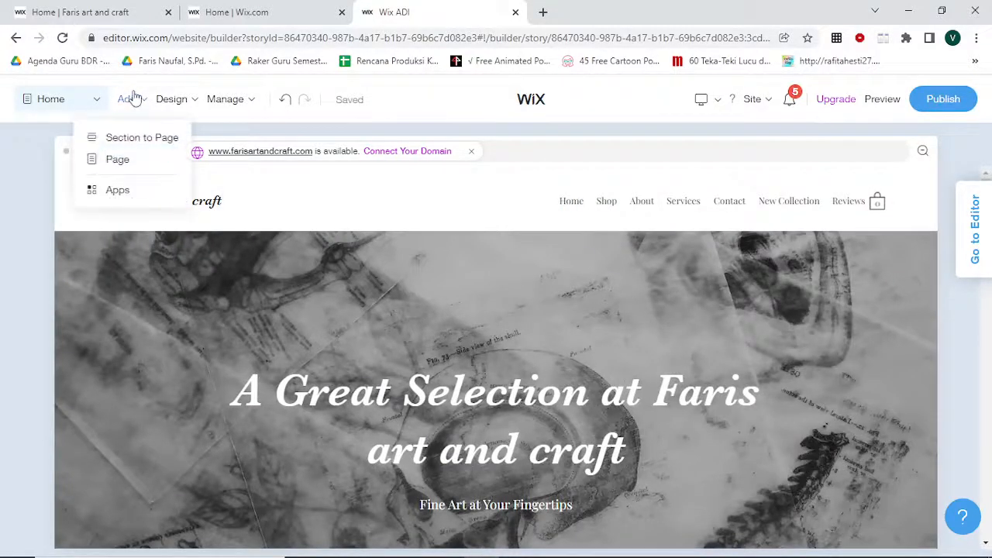
{"action": "mouse_move", "coordinate": [145, 103]}
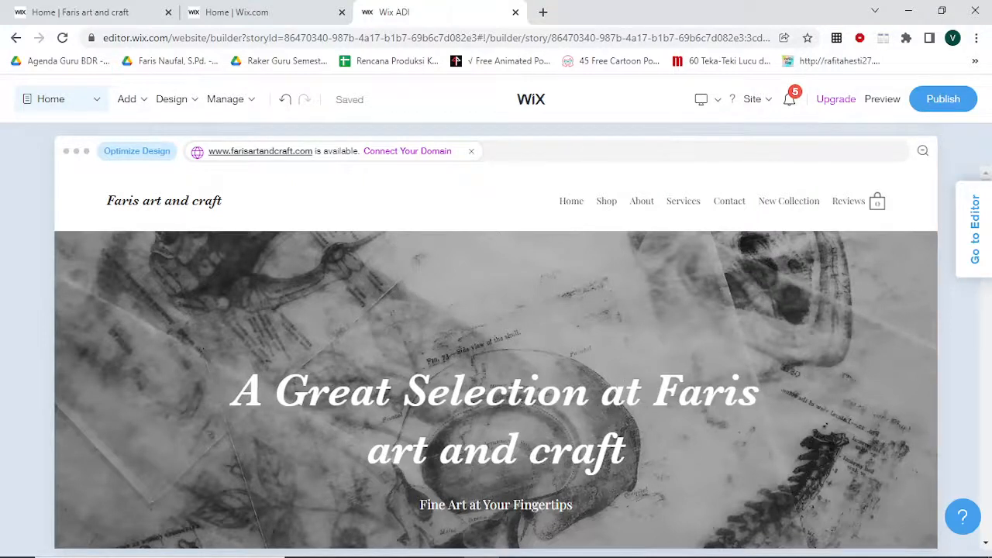
{"action": "left_click", "coordinate": [516, 548]}
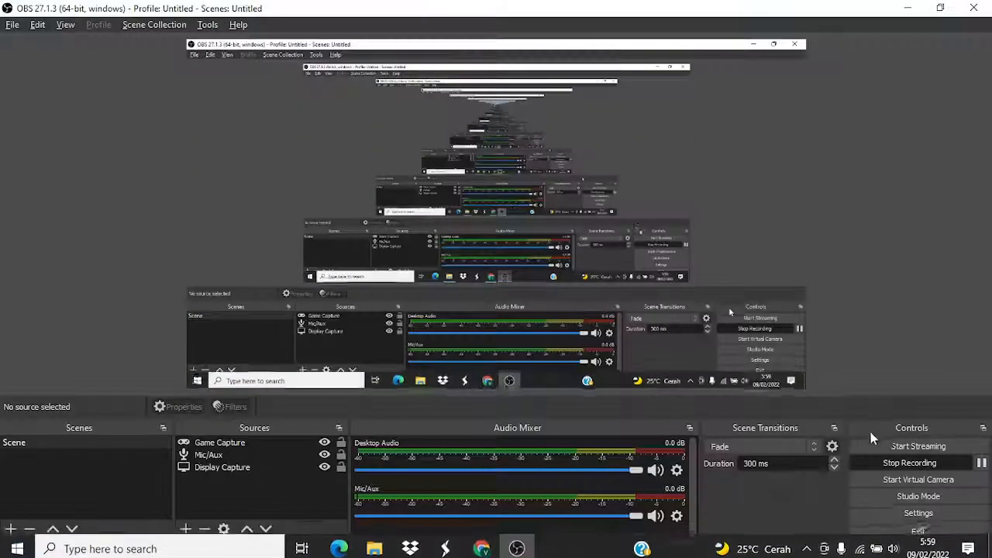